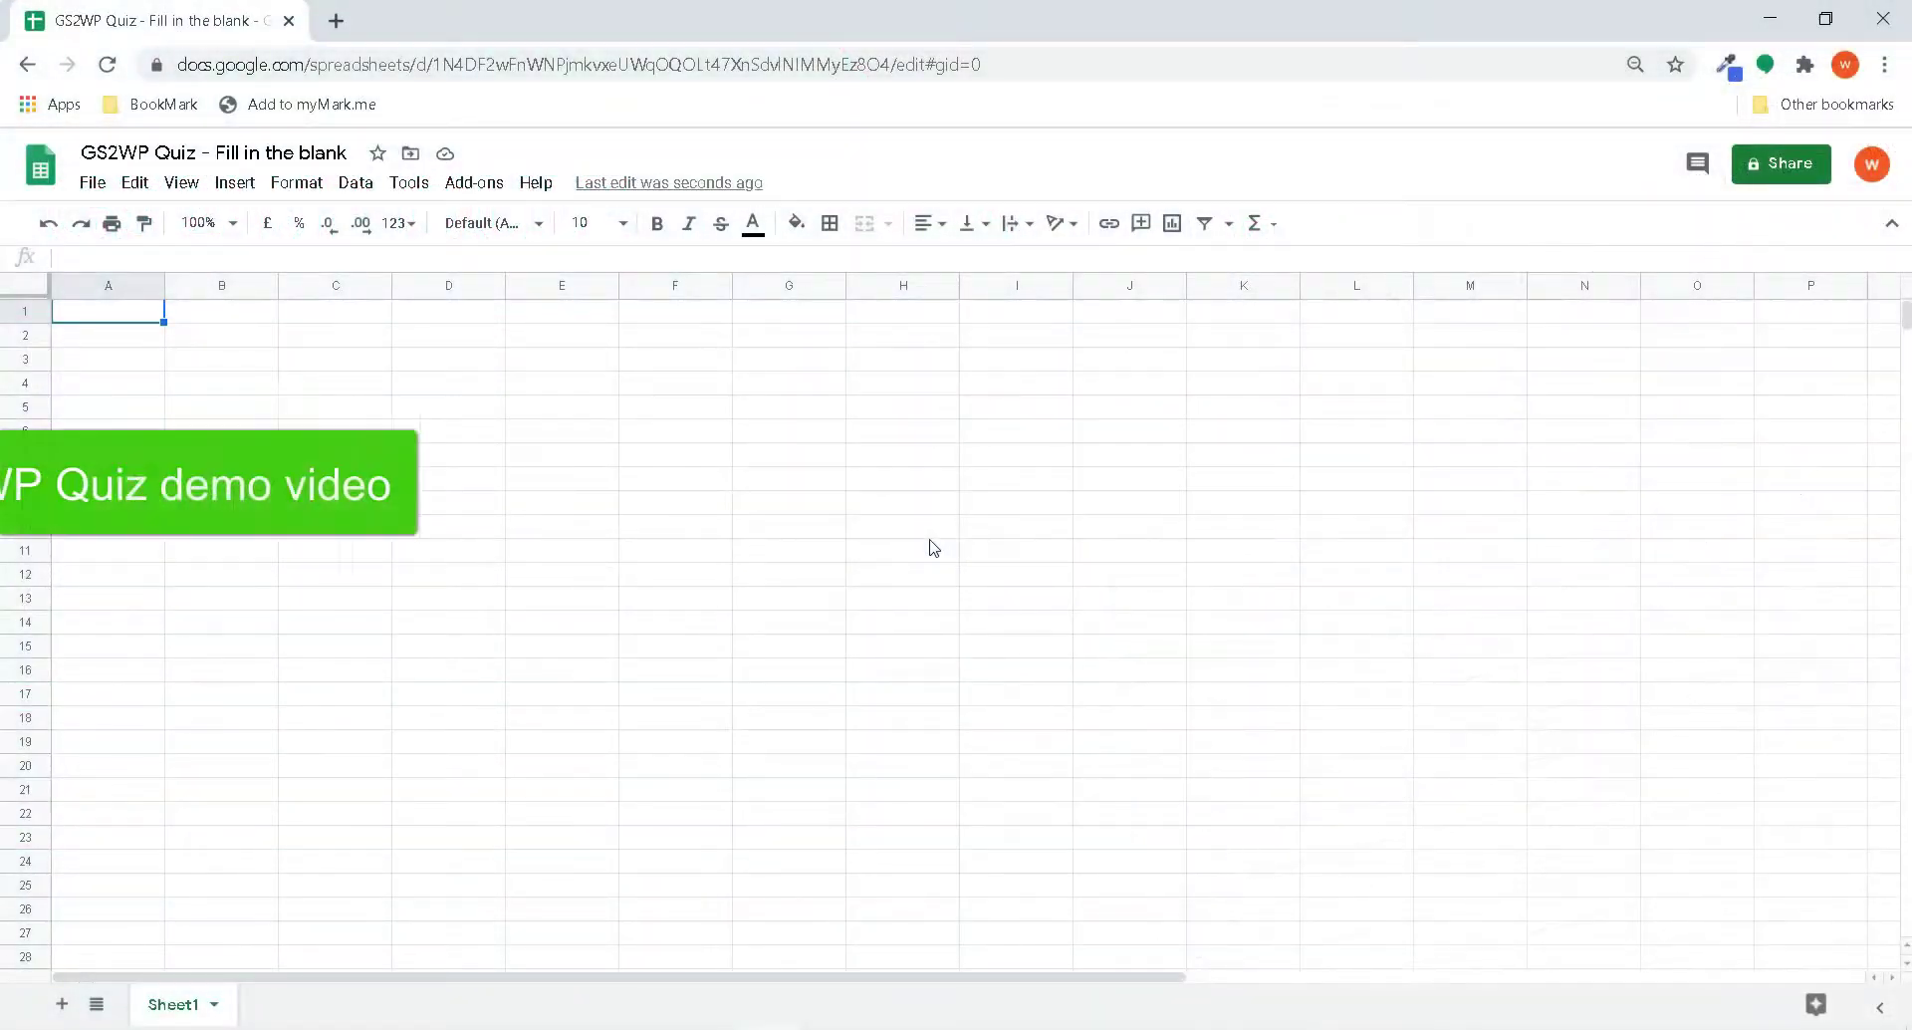
- Create an EnglishGrammar quiz sheet with the GS2WP Quiz add-on's Create Quiz
{"action": "left_click", "coordinate": [929, 545]}
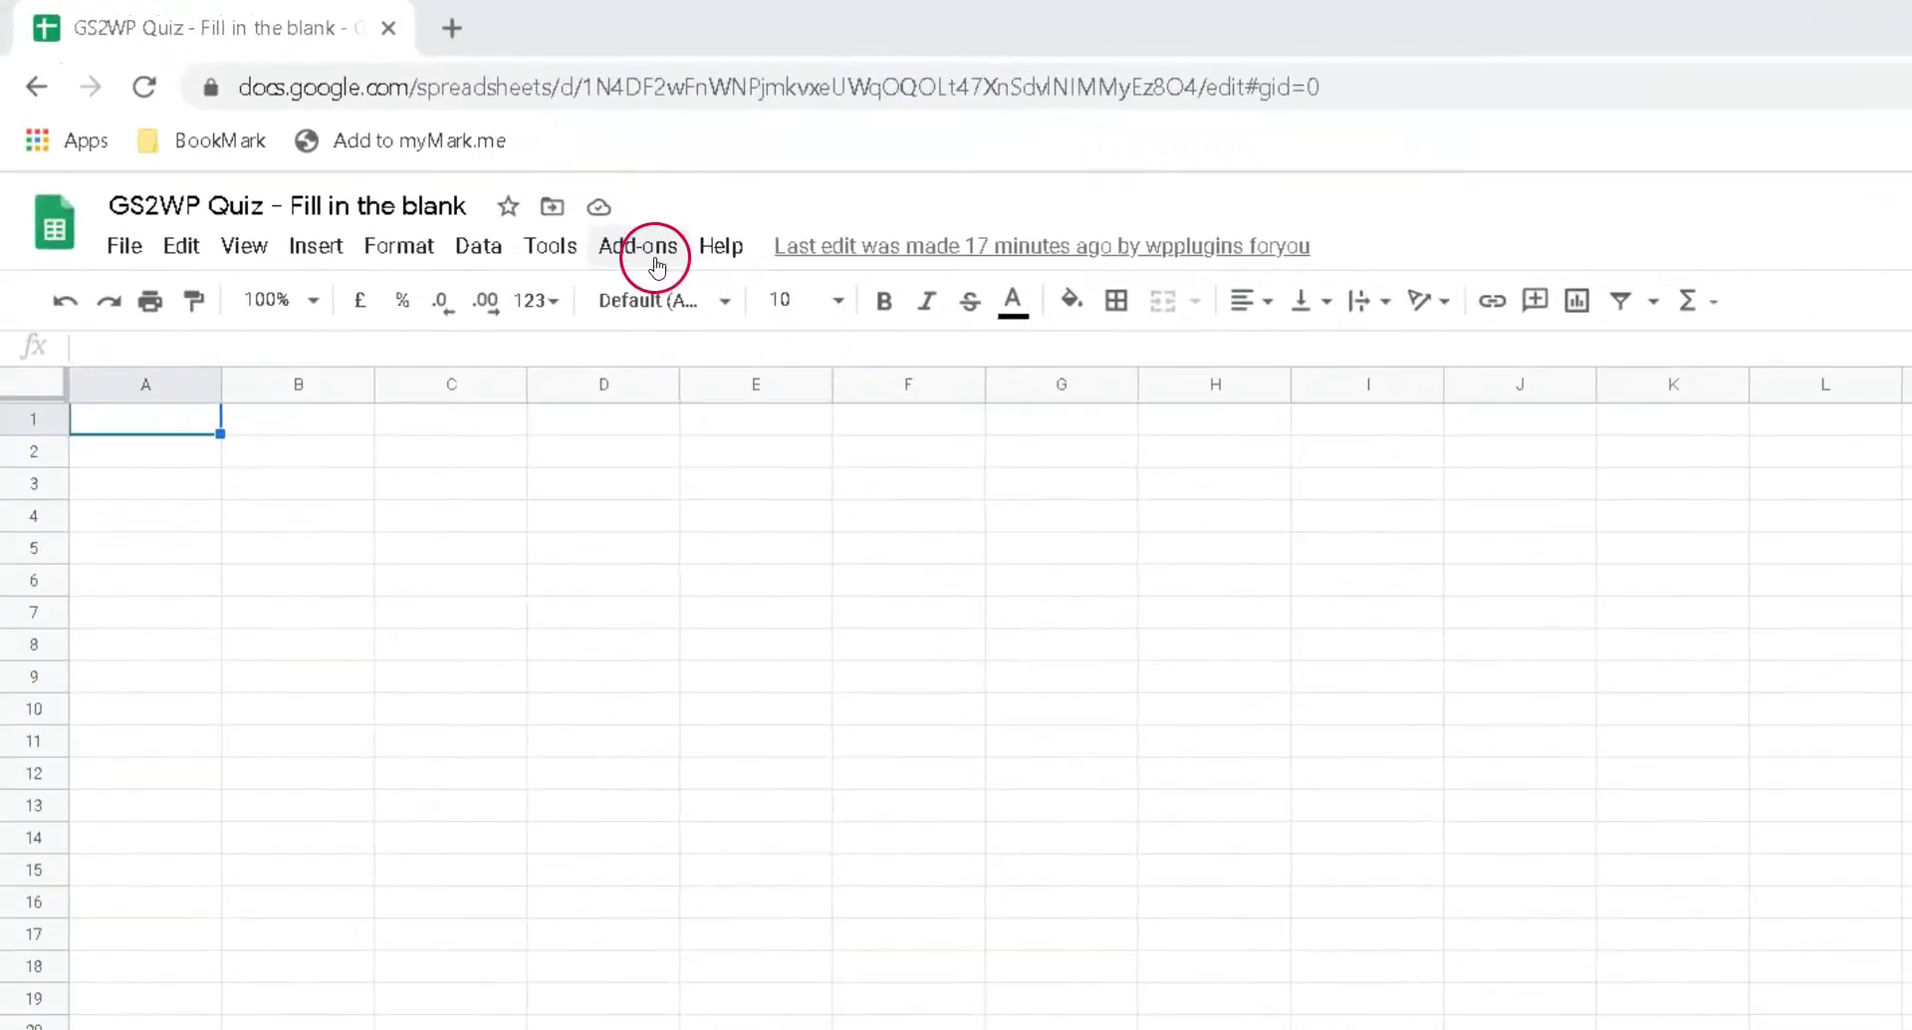
{"action": "left_click", "coordinate": [656, 267]}
{"action": "mouse_move", "coordinate": [709, 375]}
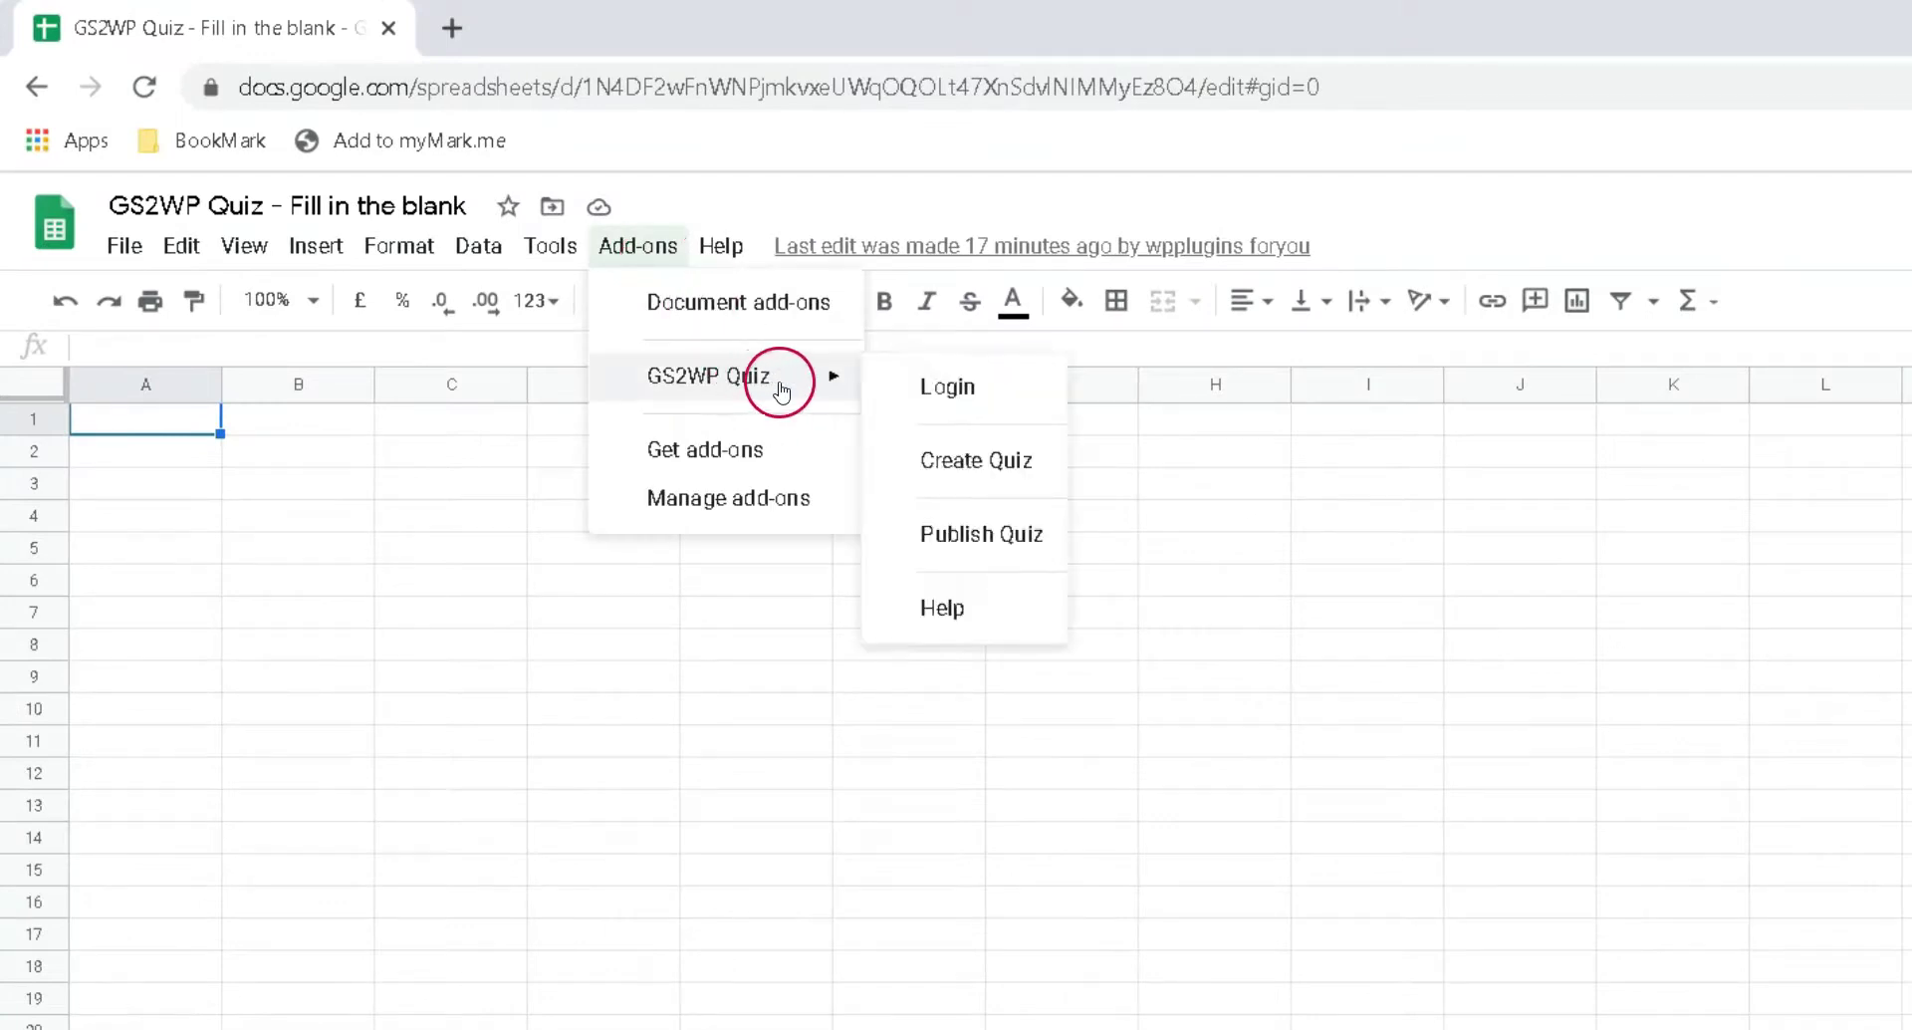
{"action": "left_click", "coordinate": [961, 476]}
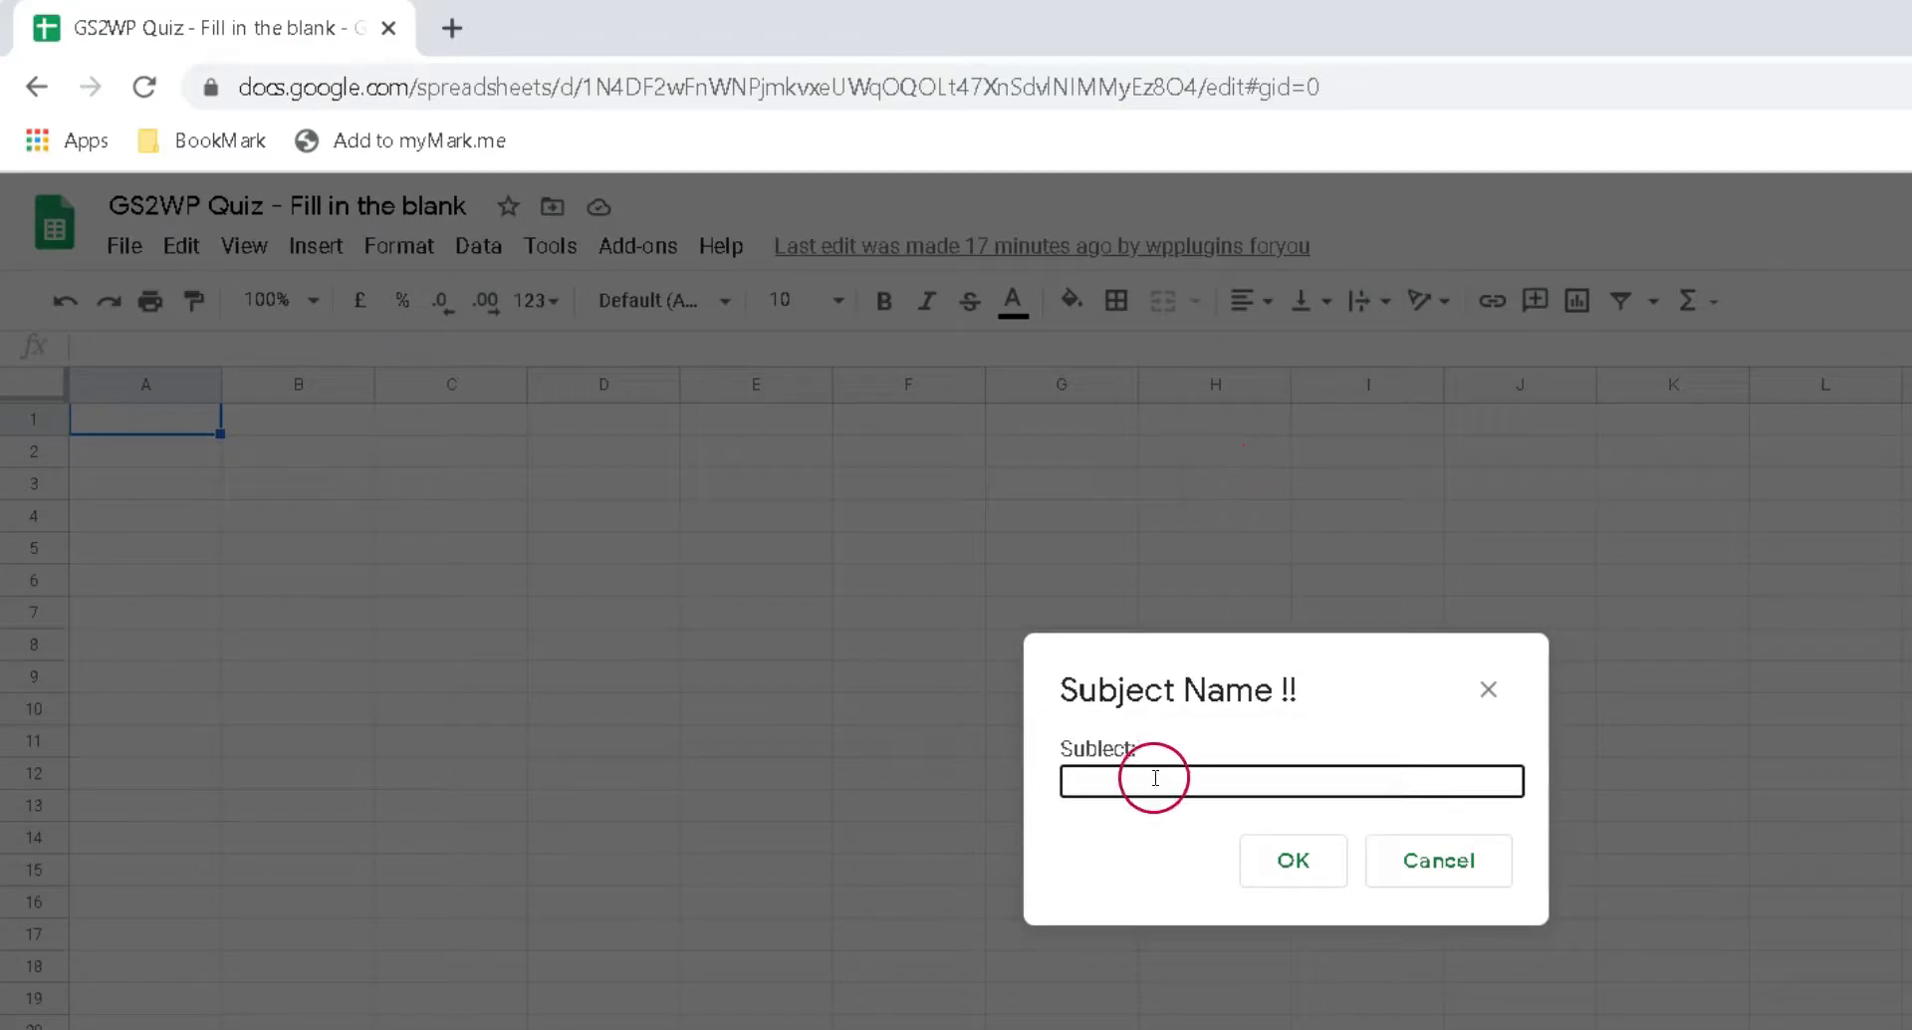
{"action": "left_click", "coordinate": [889, 580]}
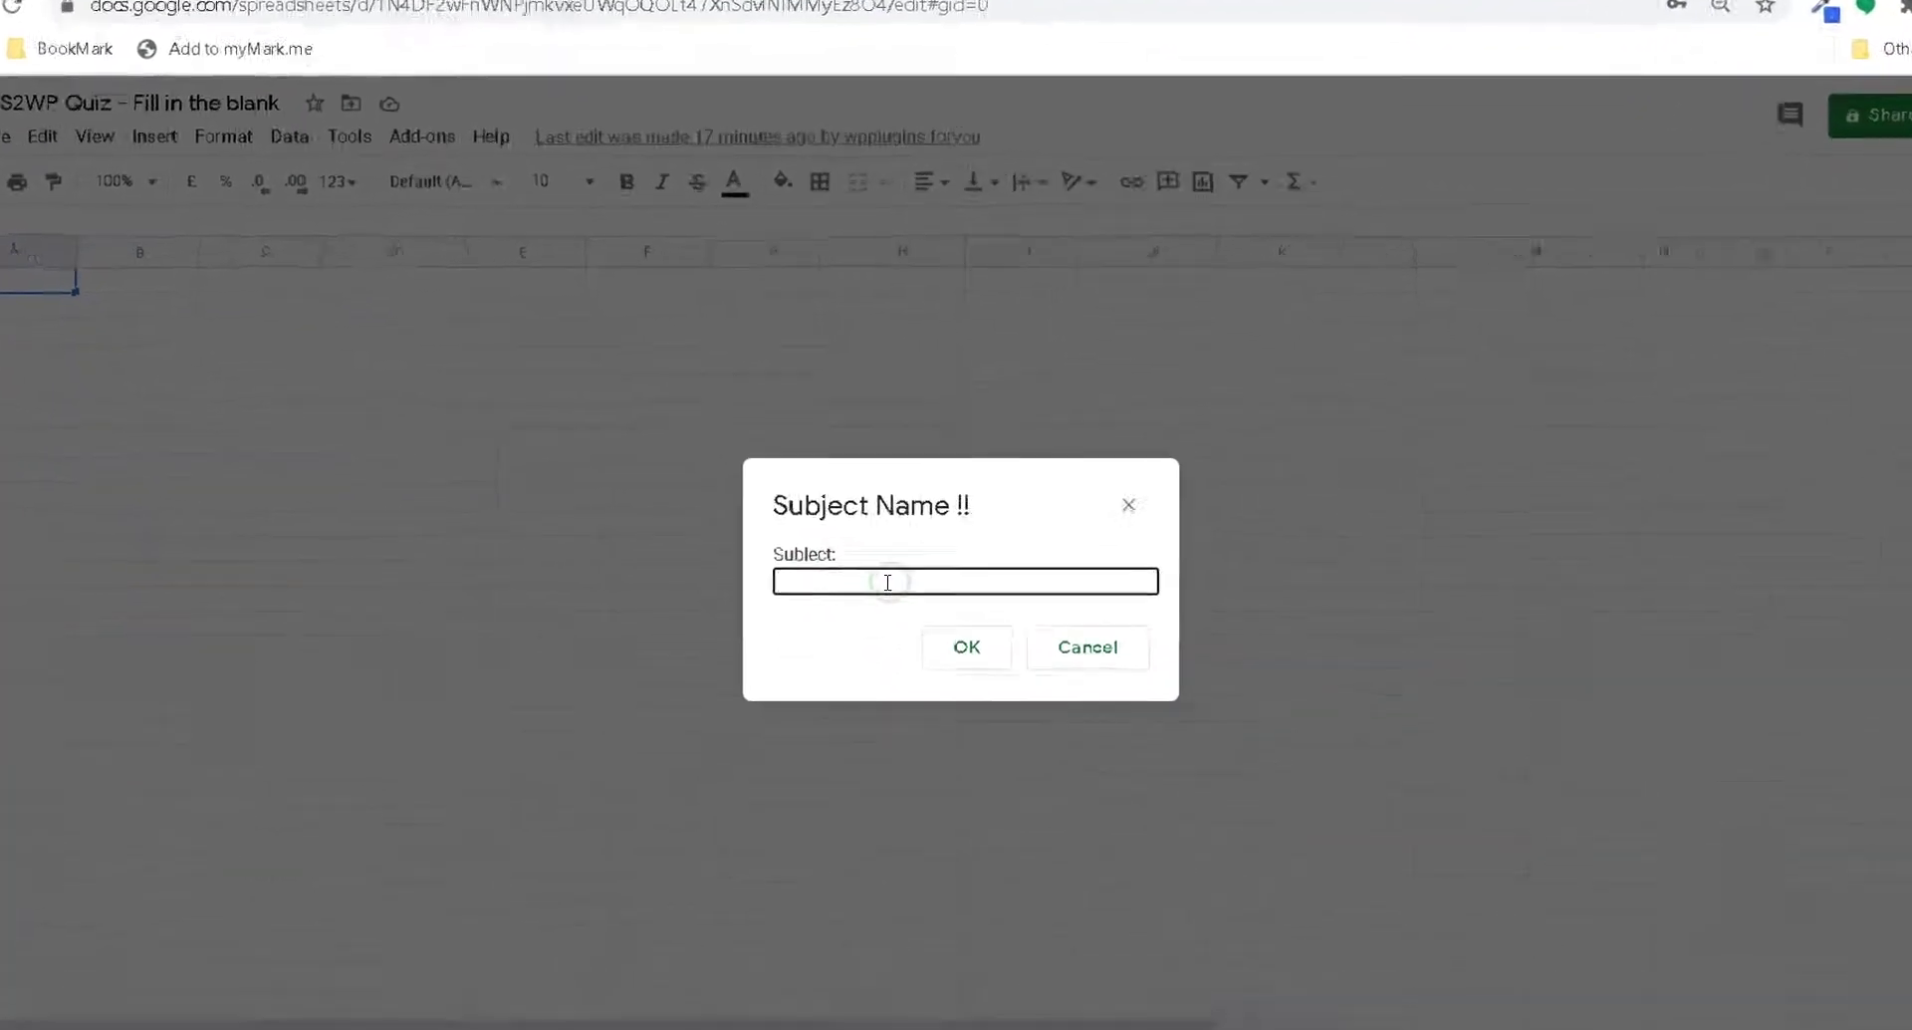
{"action": "type", "text": "EnglishGrammar"}
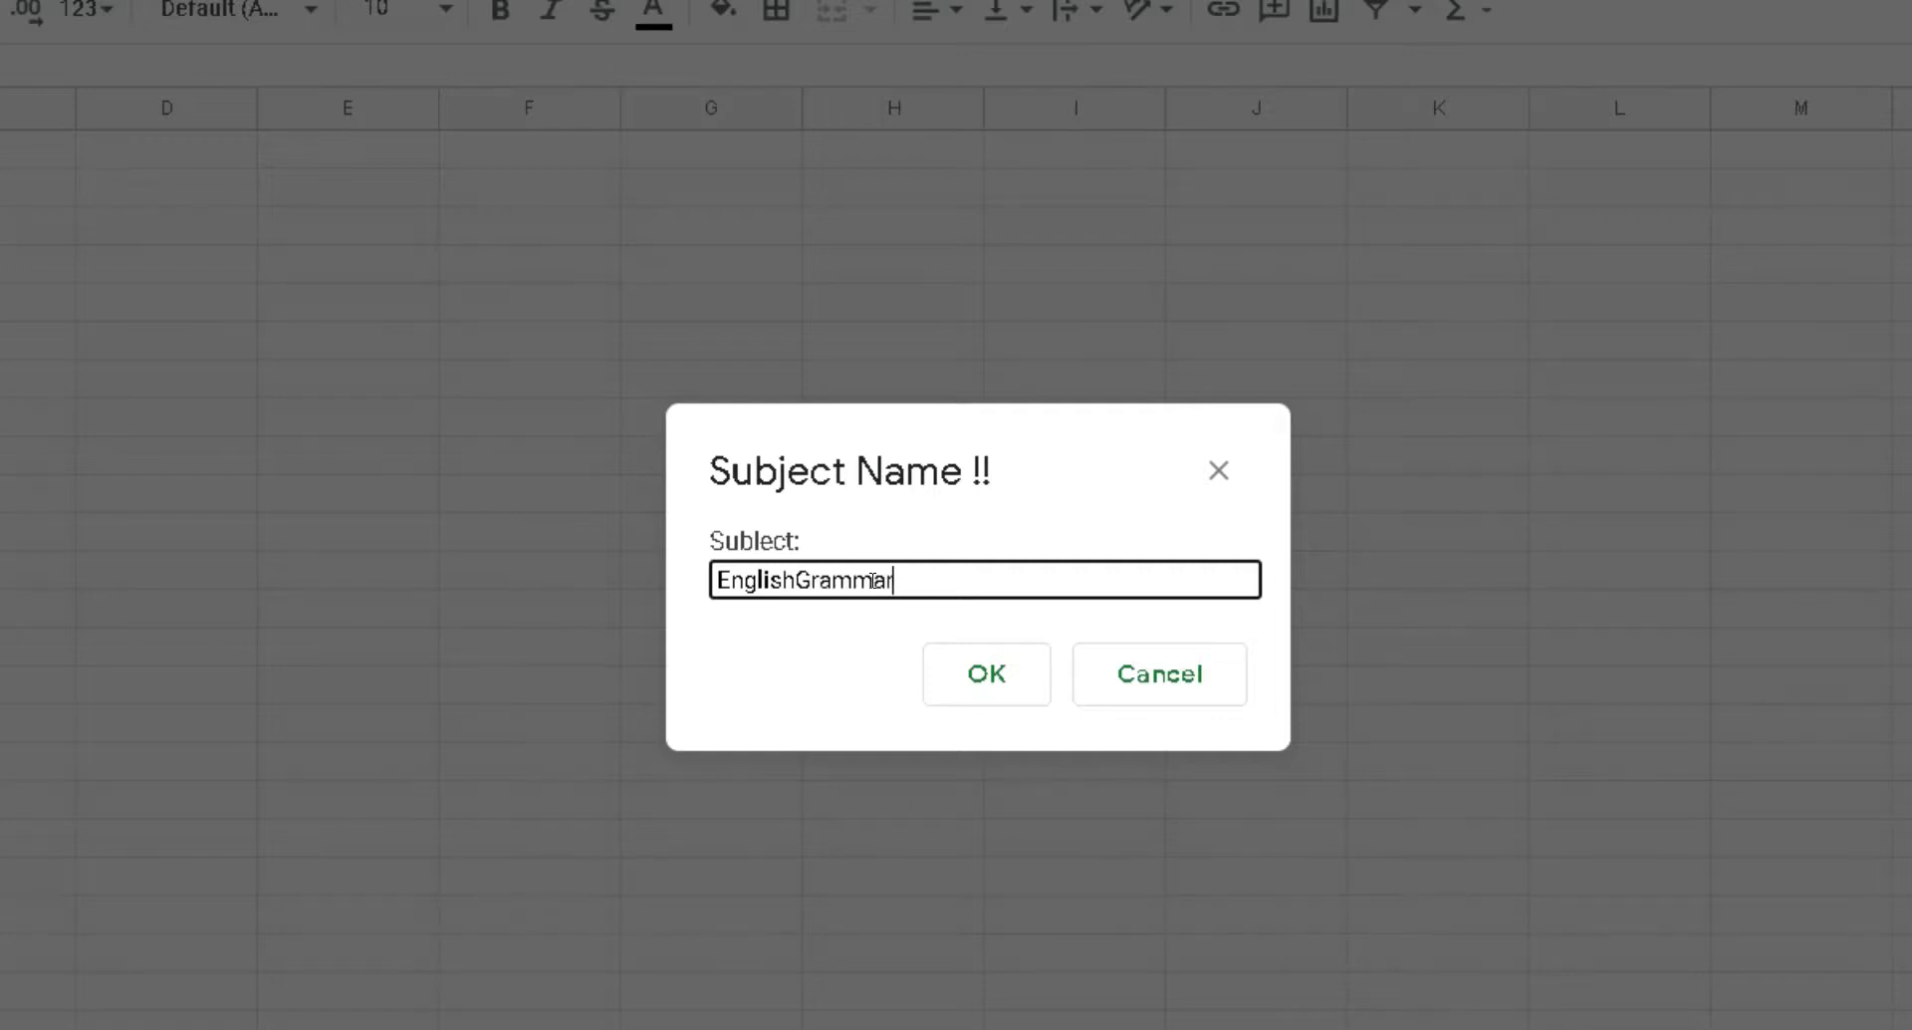
{"action": "left_click", "coordinate": [986, 673]}
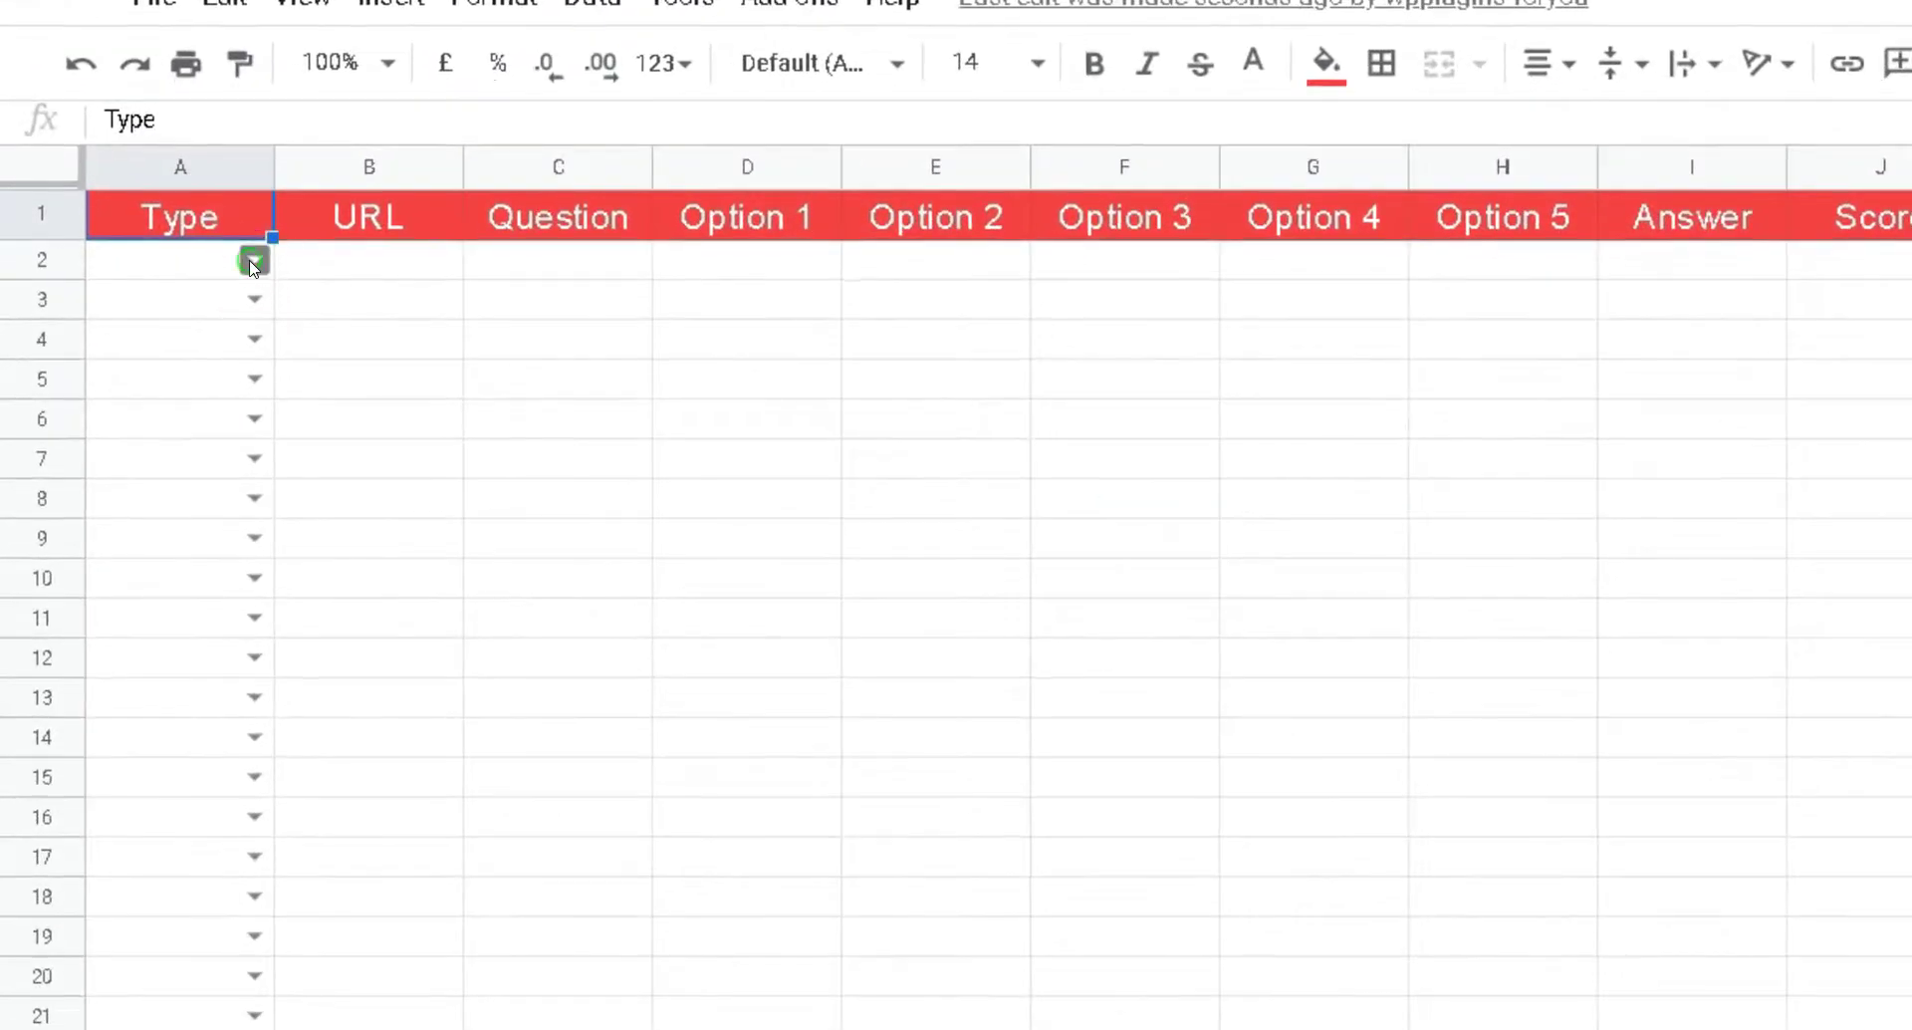
- Set the question type of rows A2 to A11 to Fill in the Blank
{"action": "left_click", "coordinate": [253, 261]}
{"action": "key", "text": "Return"}
{"action": "left_click_drag", "start_coordinate": [273, 278], "coordinate": [264, 617]}
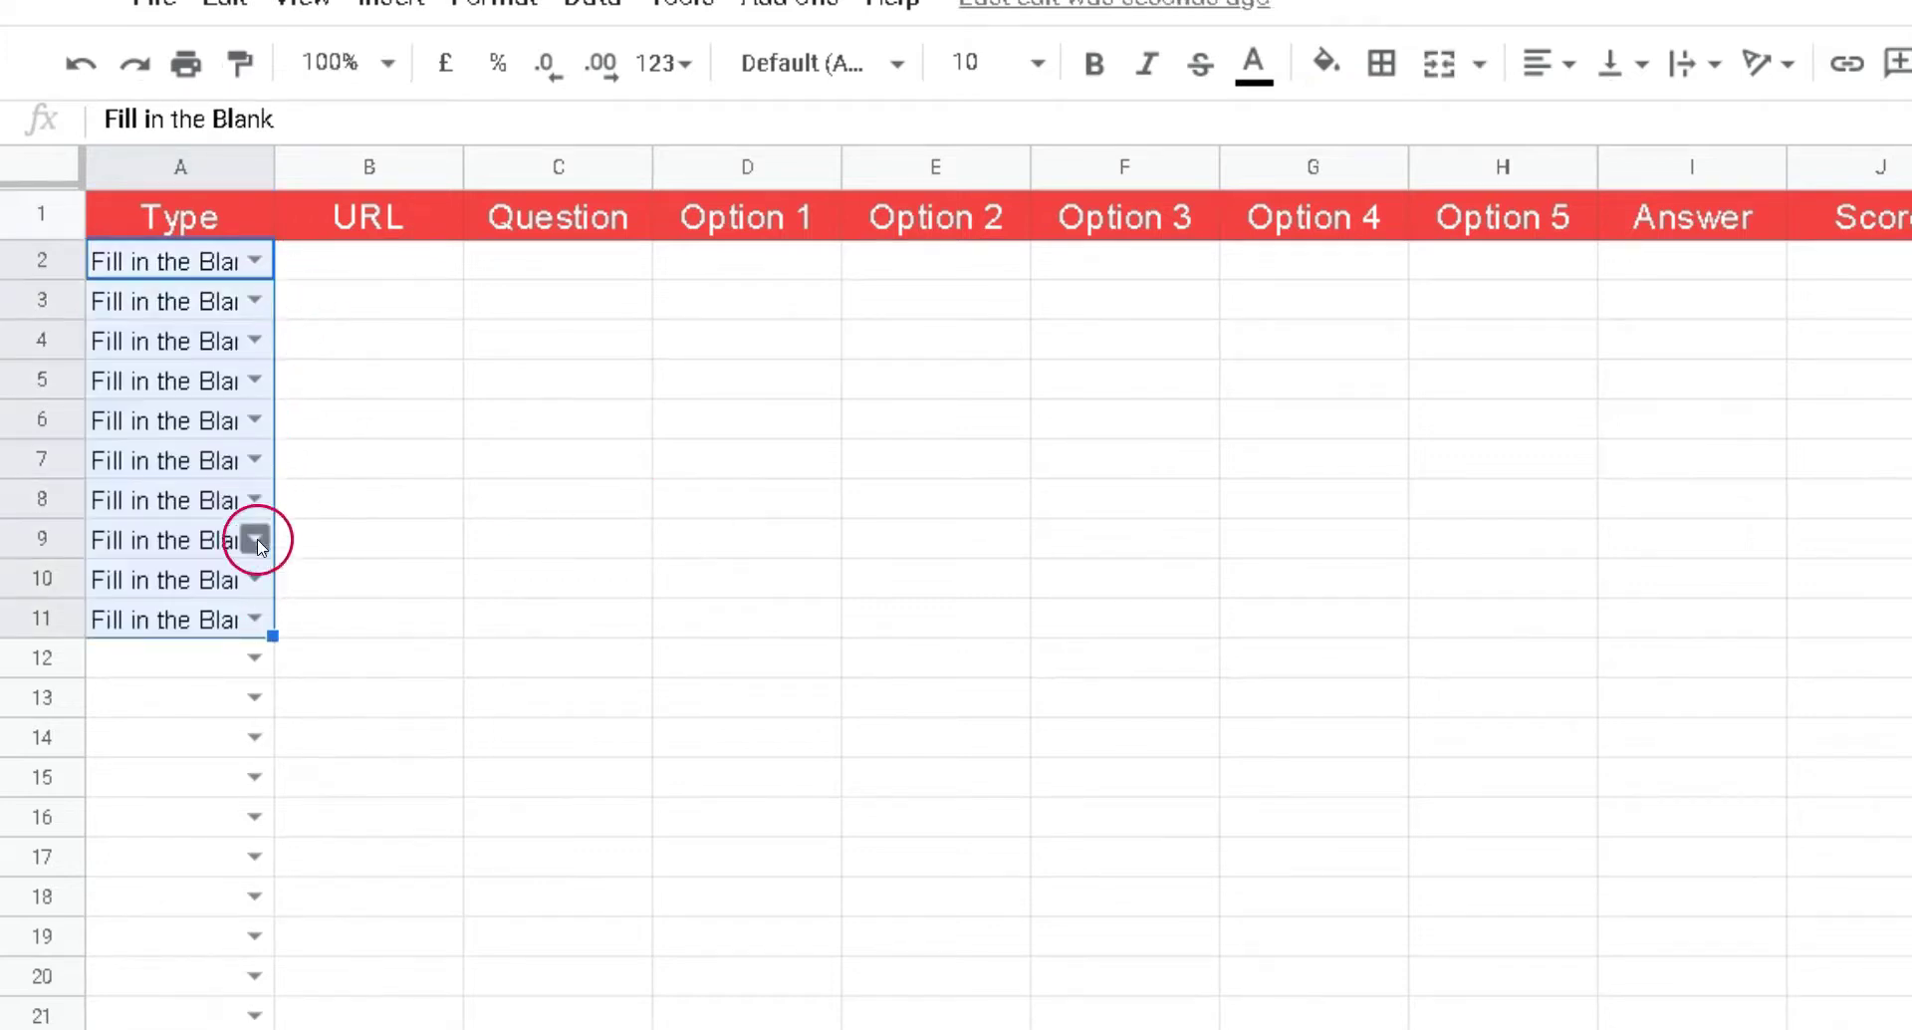
- Select the ten URL cells and the C2:H11 question and option range
{"action": "left_click", "coordinate": [412, 265]}
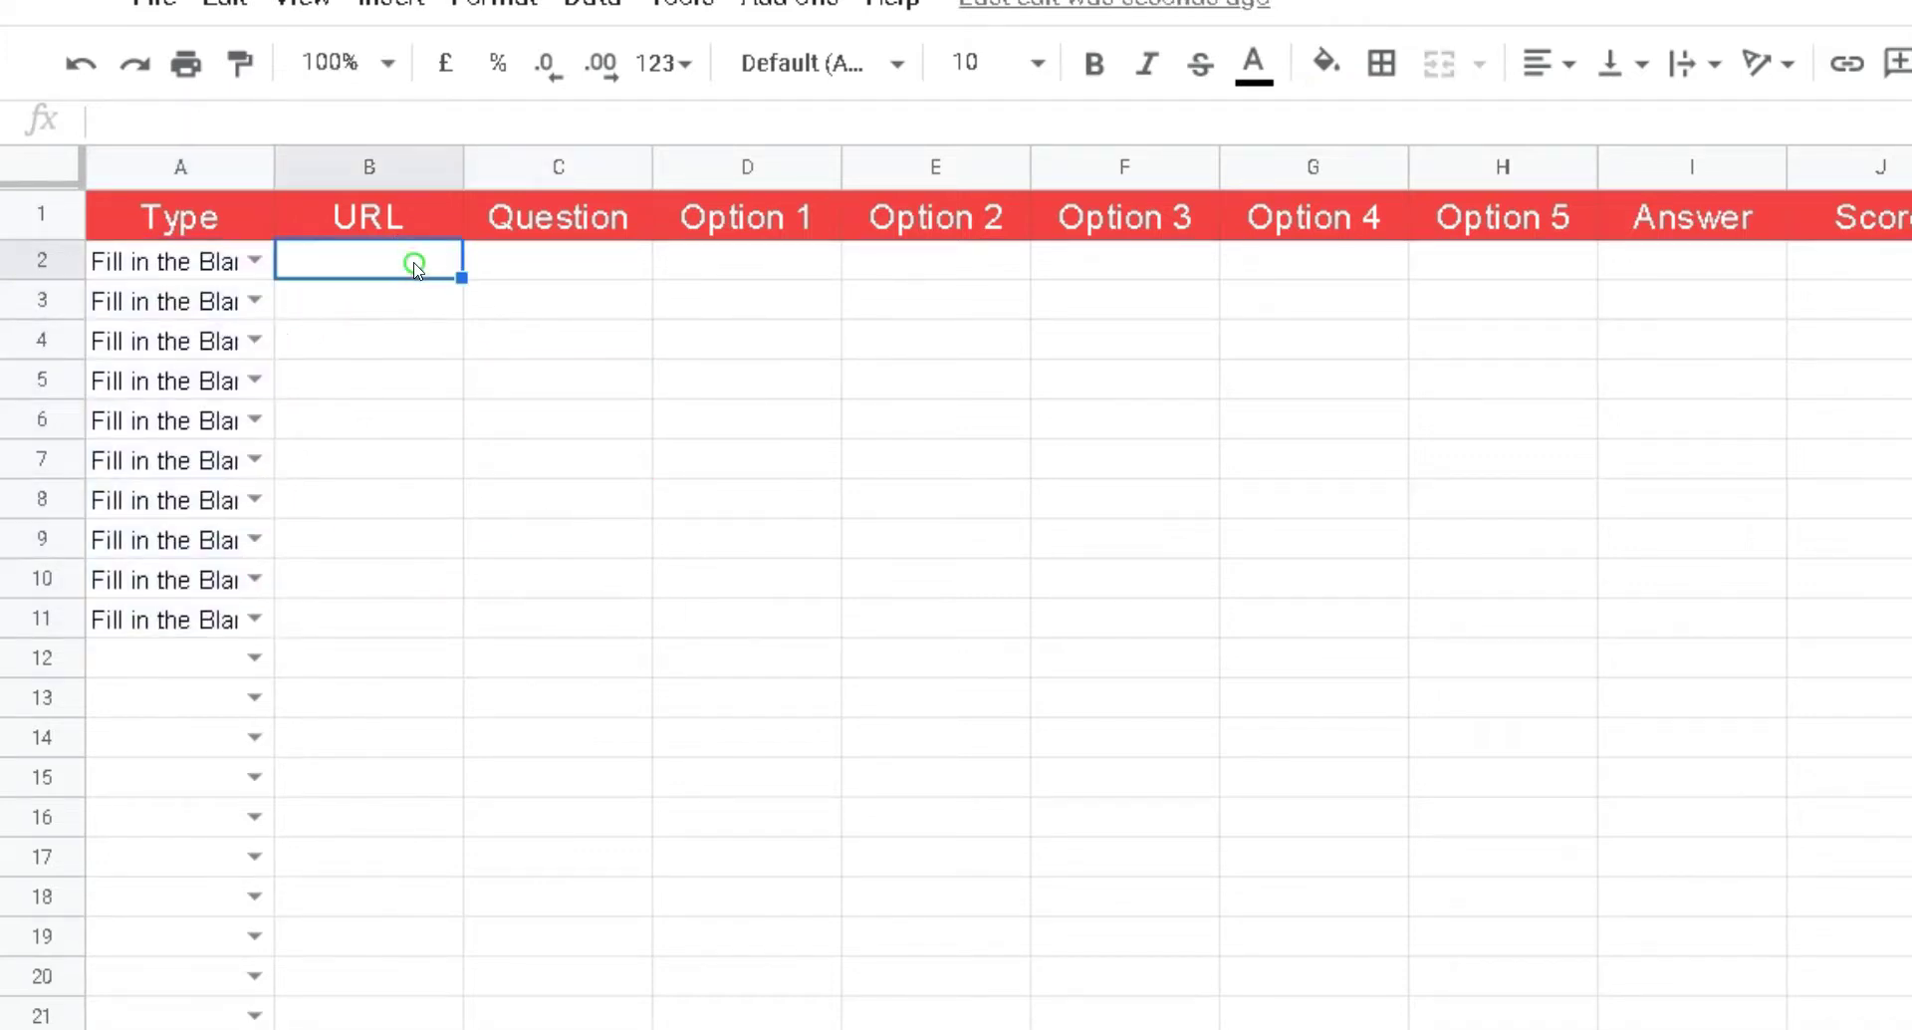
{"action": "left_click_drag", "start_coordinate": [415, 267], "coordinate": [420, 595]}
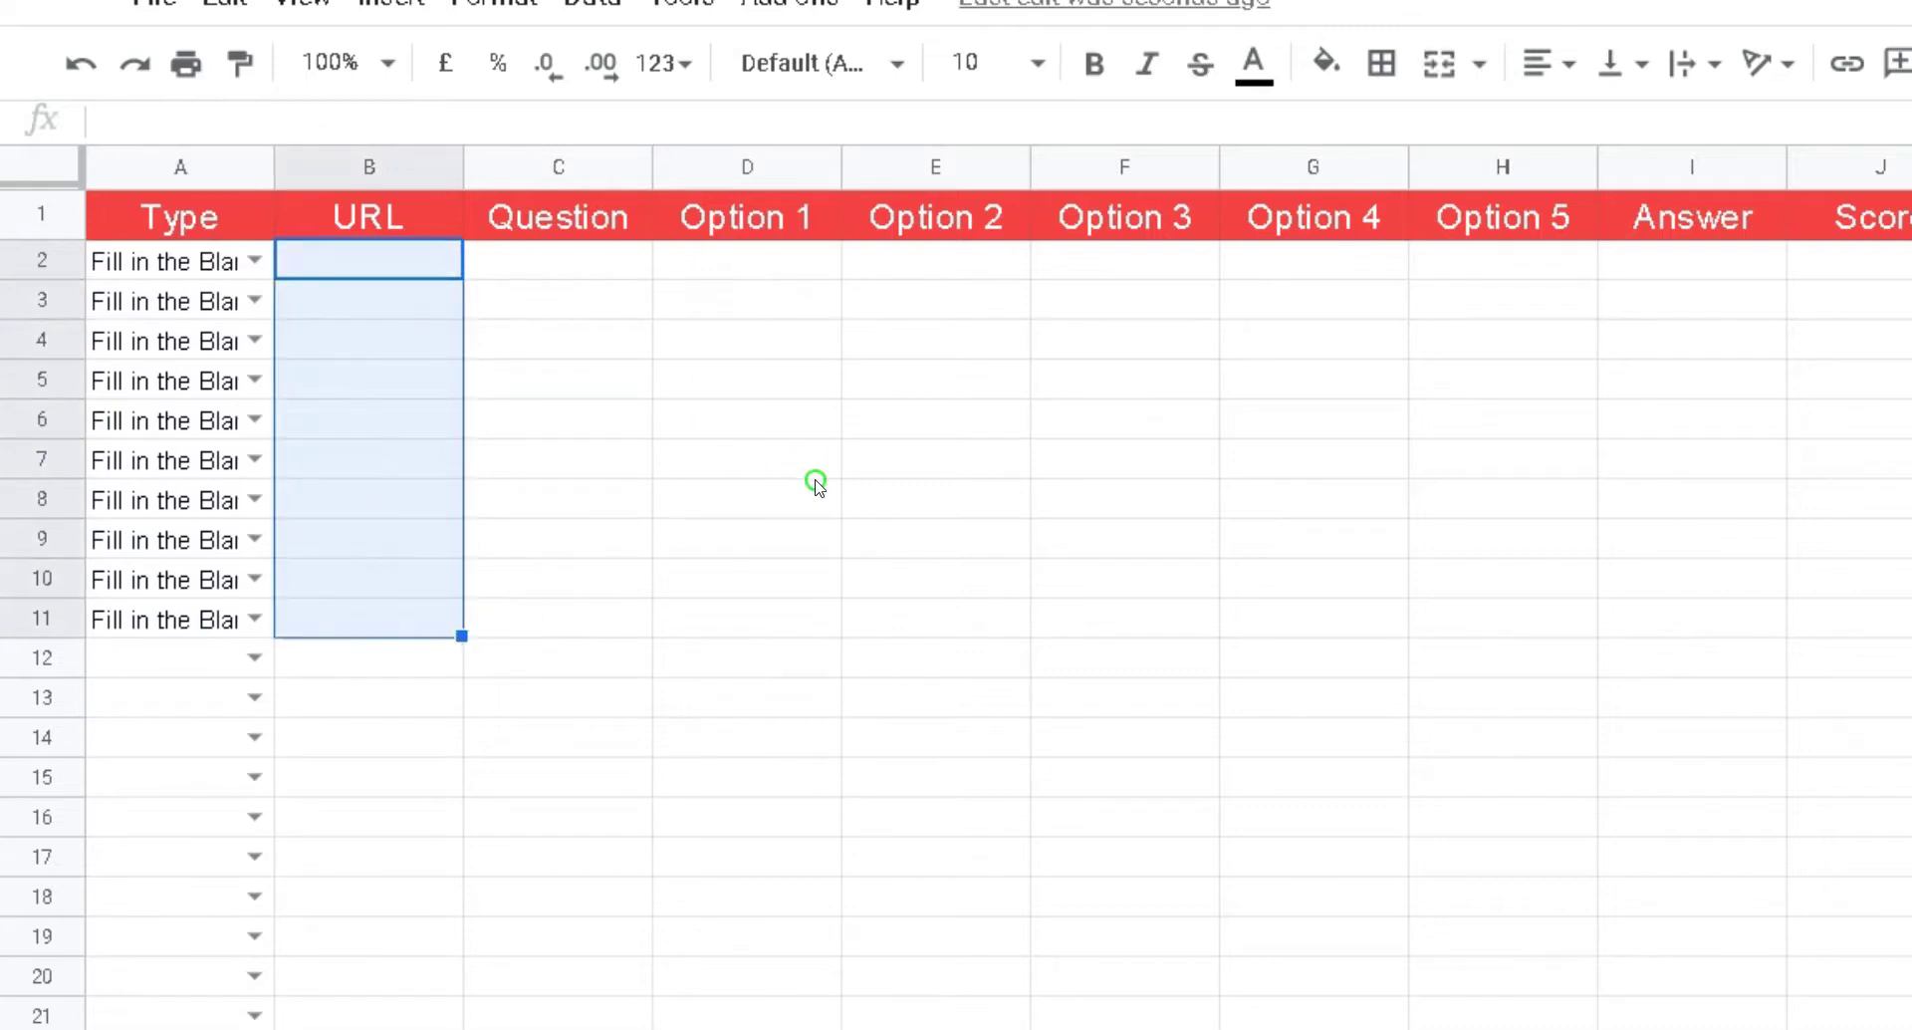
{"action": "left_click_drag", "start_coordinate": [811, 265], "coordinate": [1705, 657]}
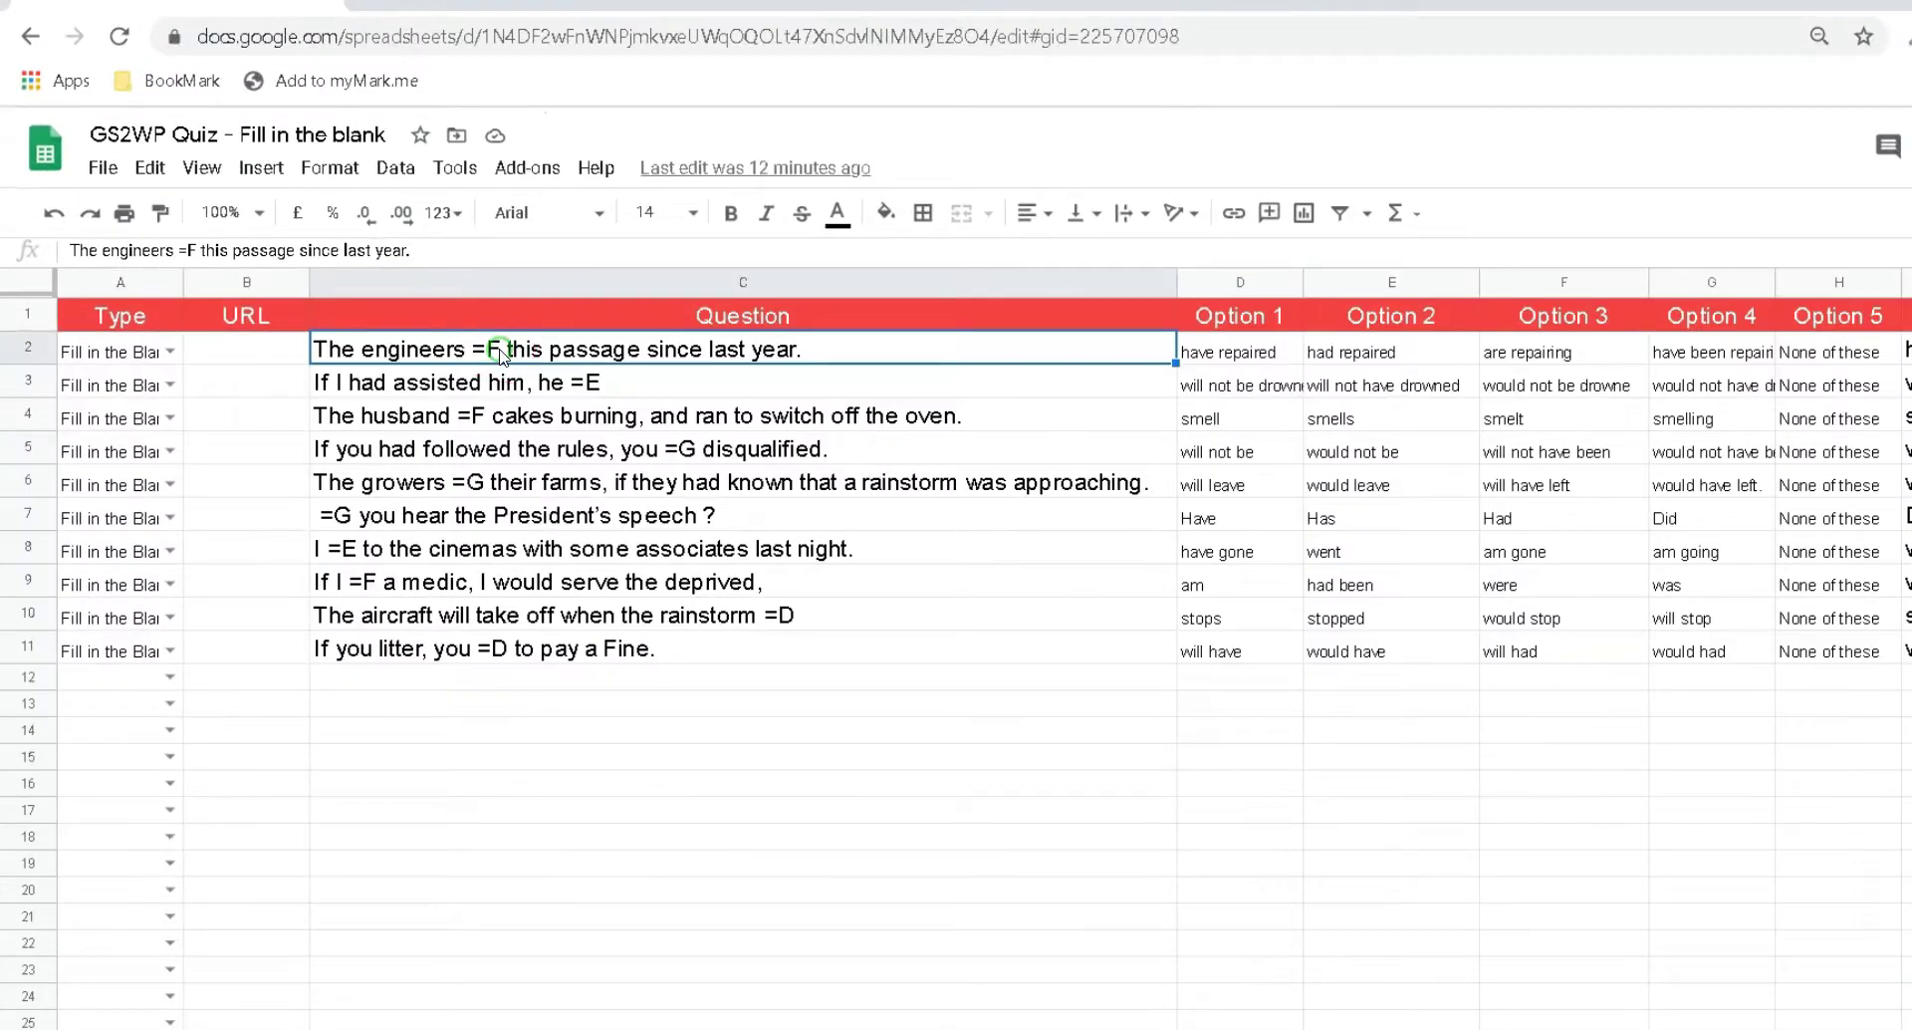
- Check the blank markers of questions 1–5, including =E in question two, against option G6
{"action": "double_click", "coordinate": [501, 352]}
{"action": "left_click", "coordinate": [604, 388]}
{"action": "double_click", "coordinate": [598, 383]}
{"action": "left_click_drag", "start_coordinate": [597, 380], "coordinate": [565, 380]}
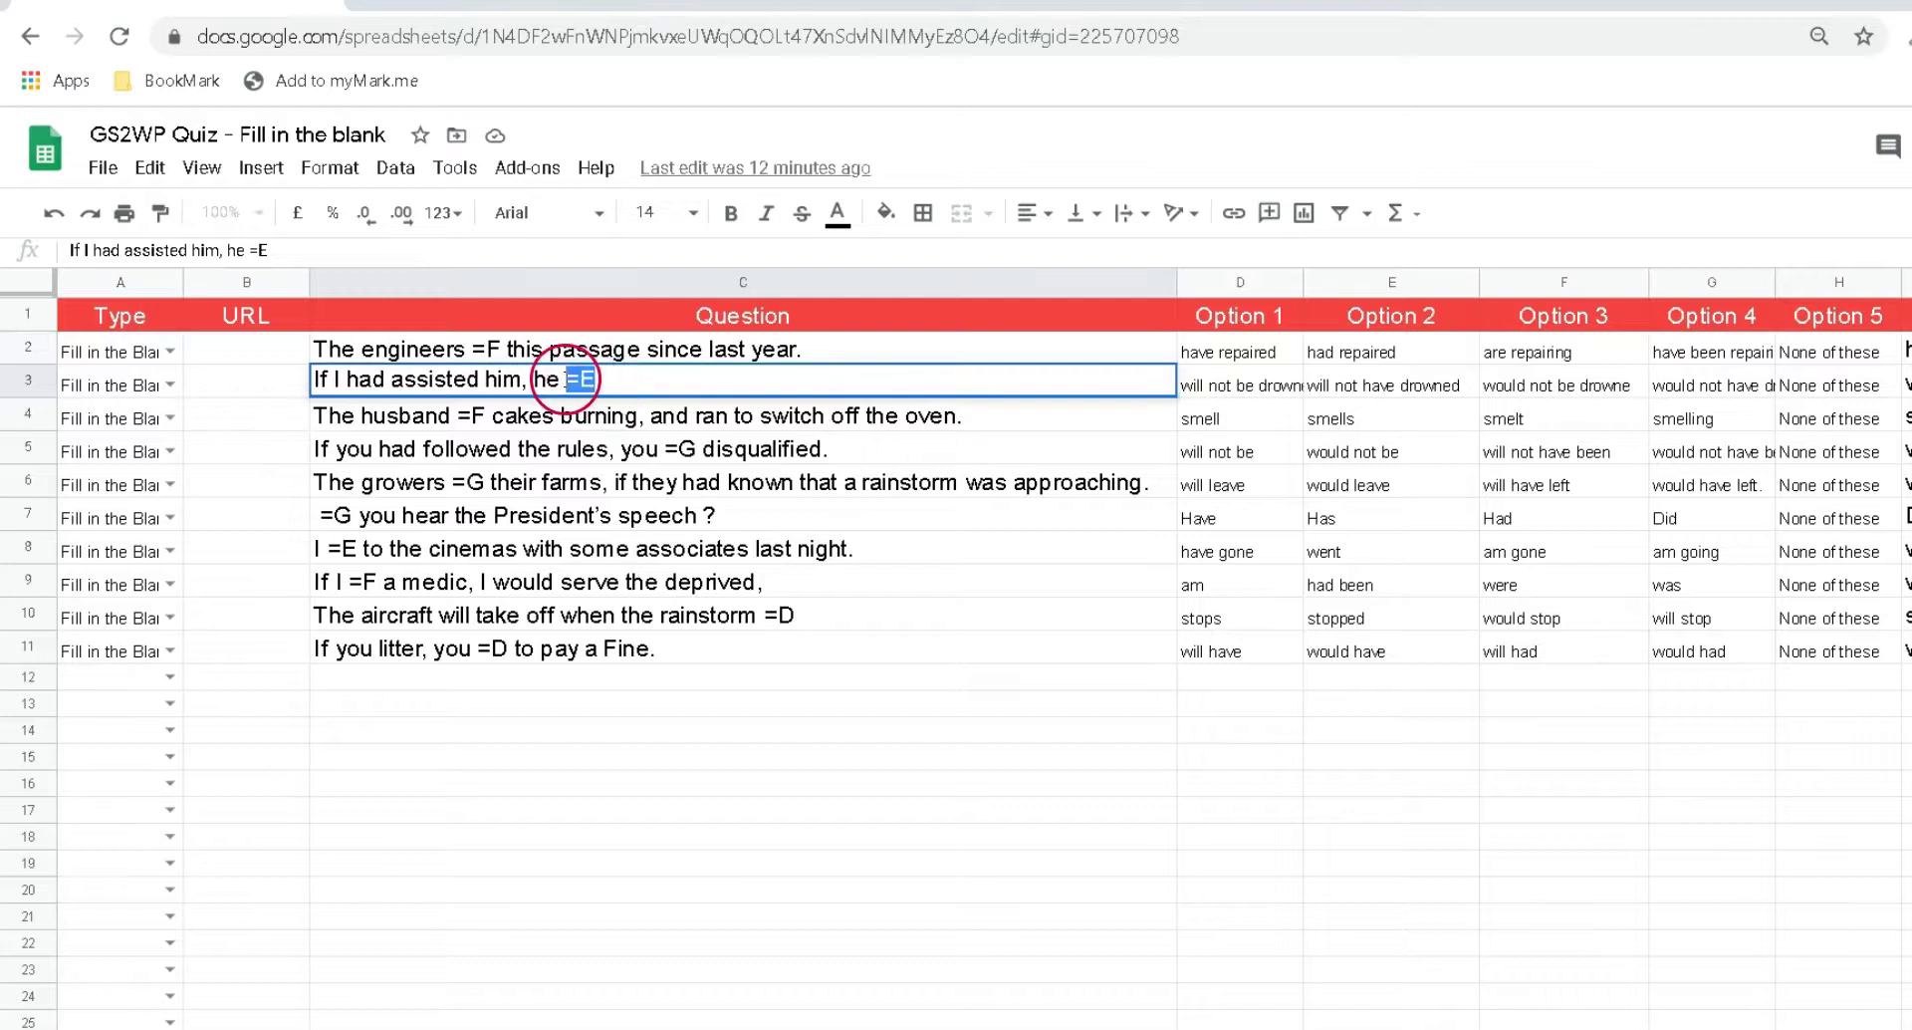
{"action": "double_click", "coordinate": [488, 412]}
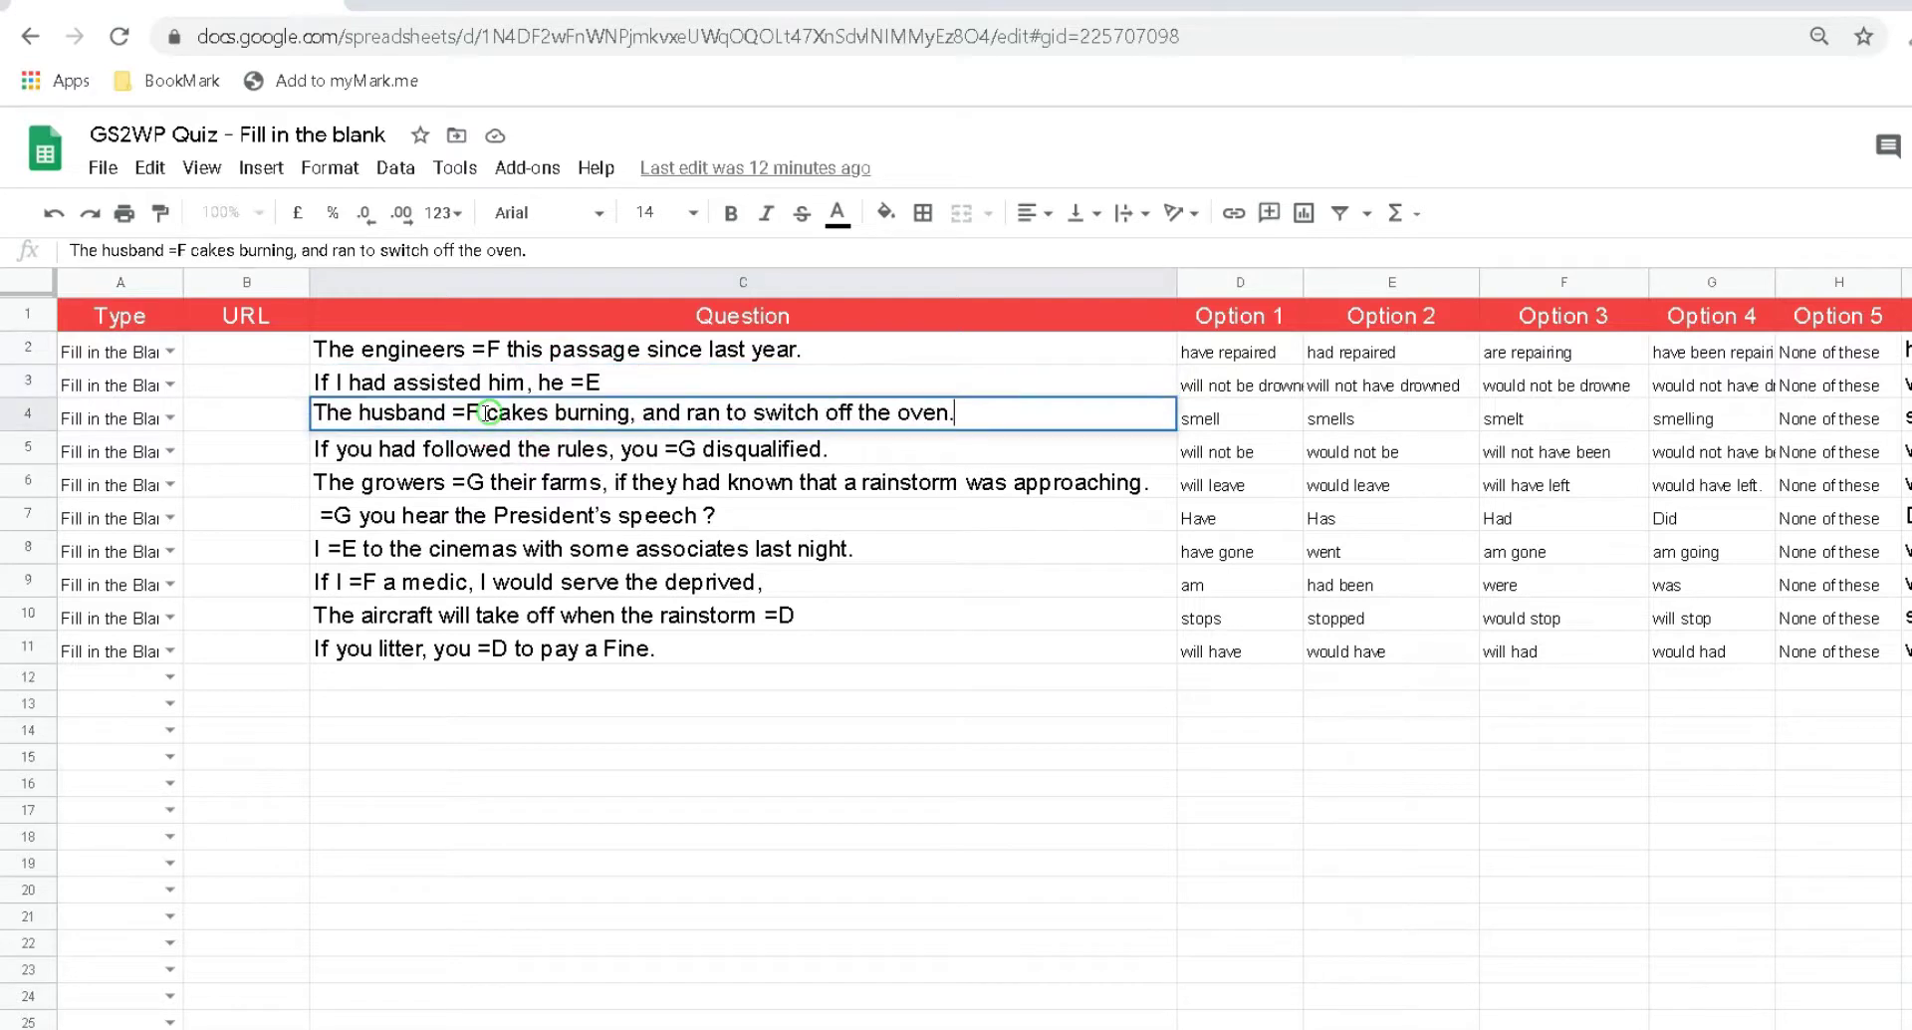
{"action": "double_click", "coordinate": [700, 447]}
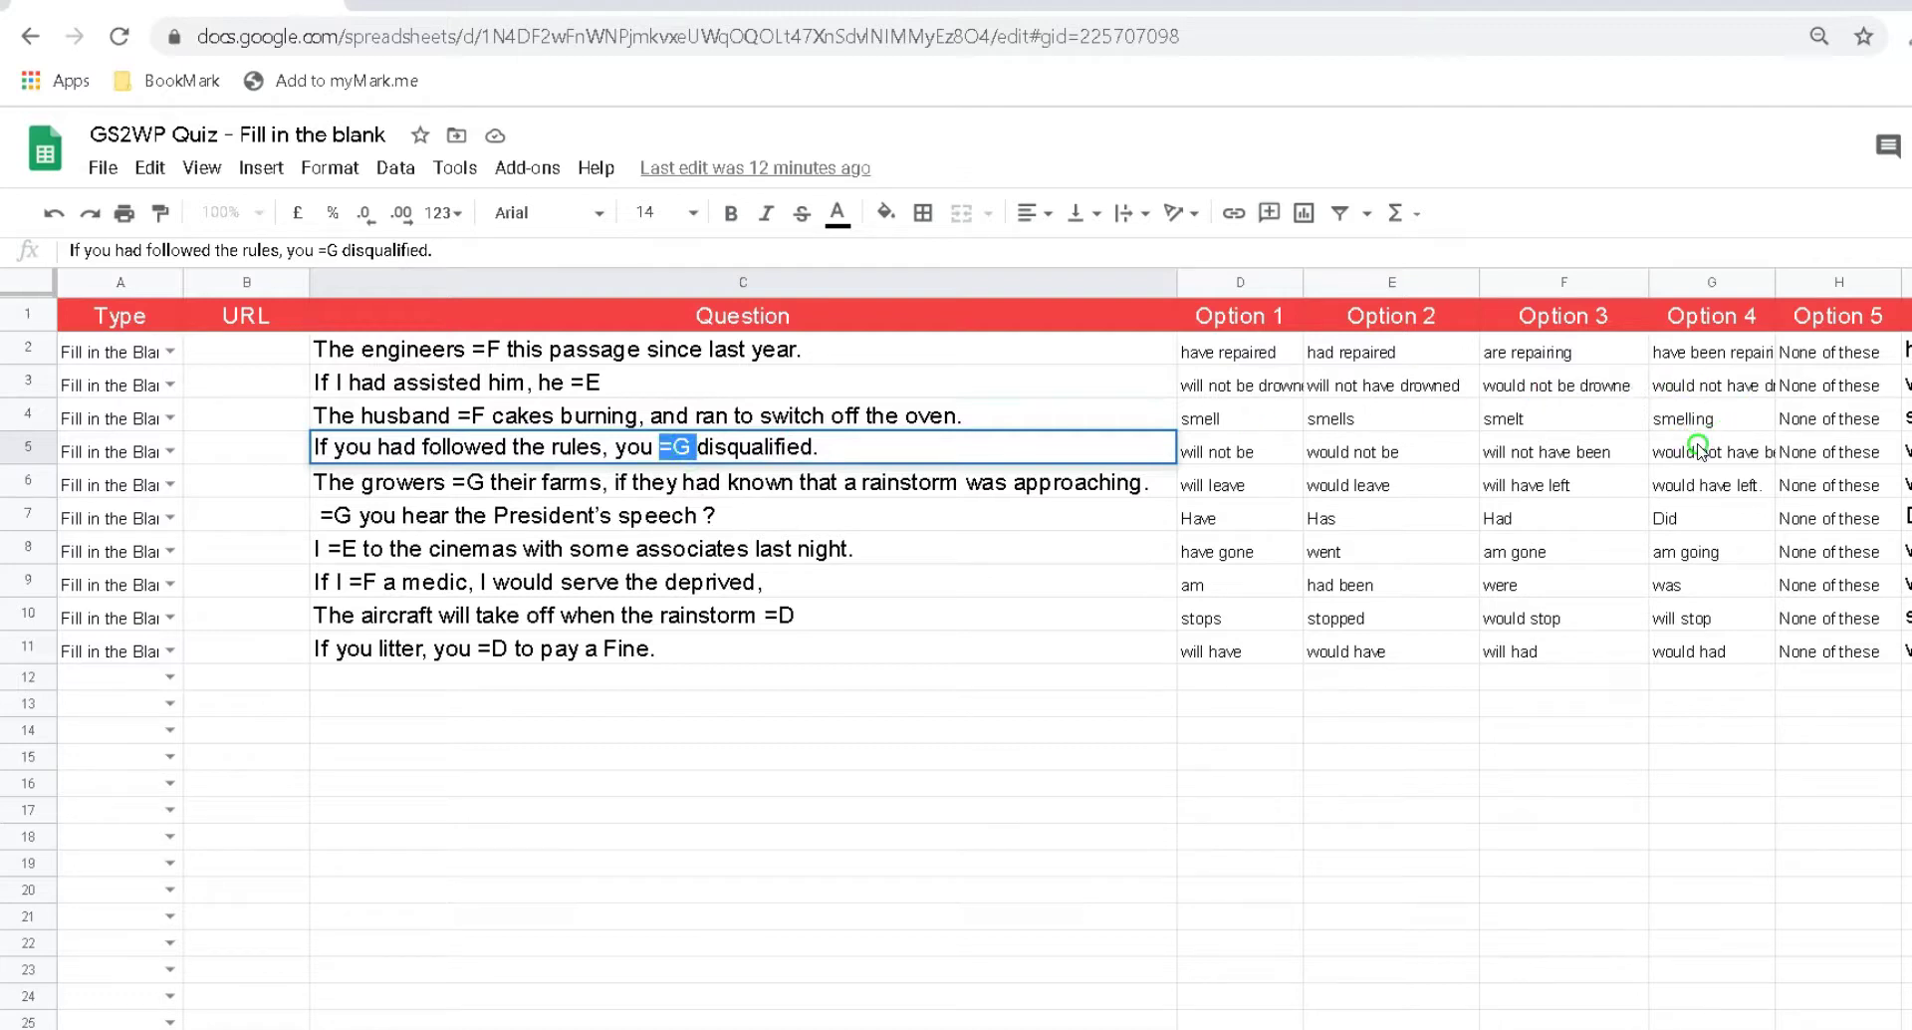
{"action": "double_click", "coordinate": [474, 484]}
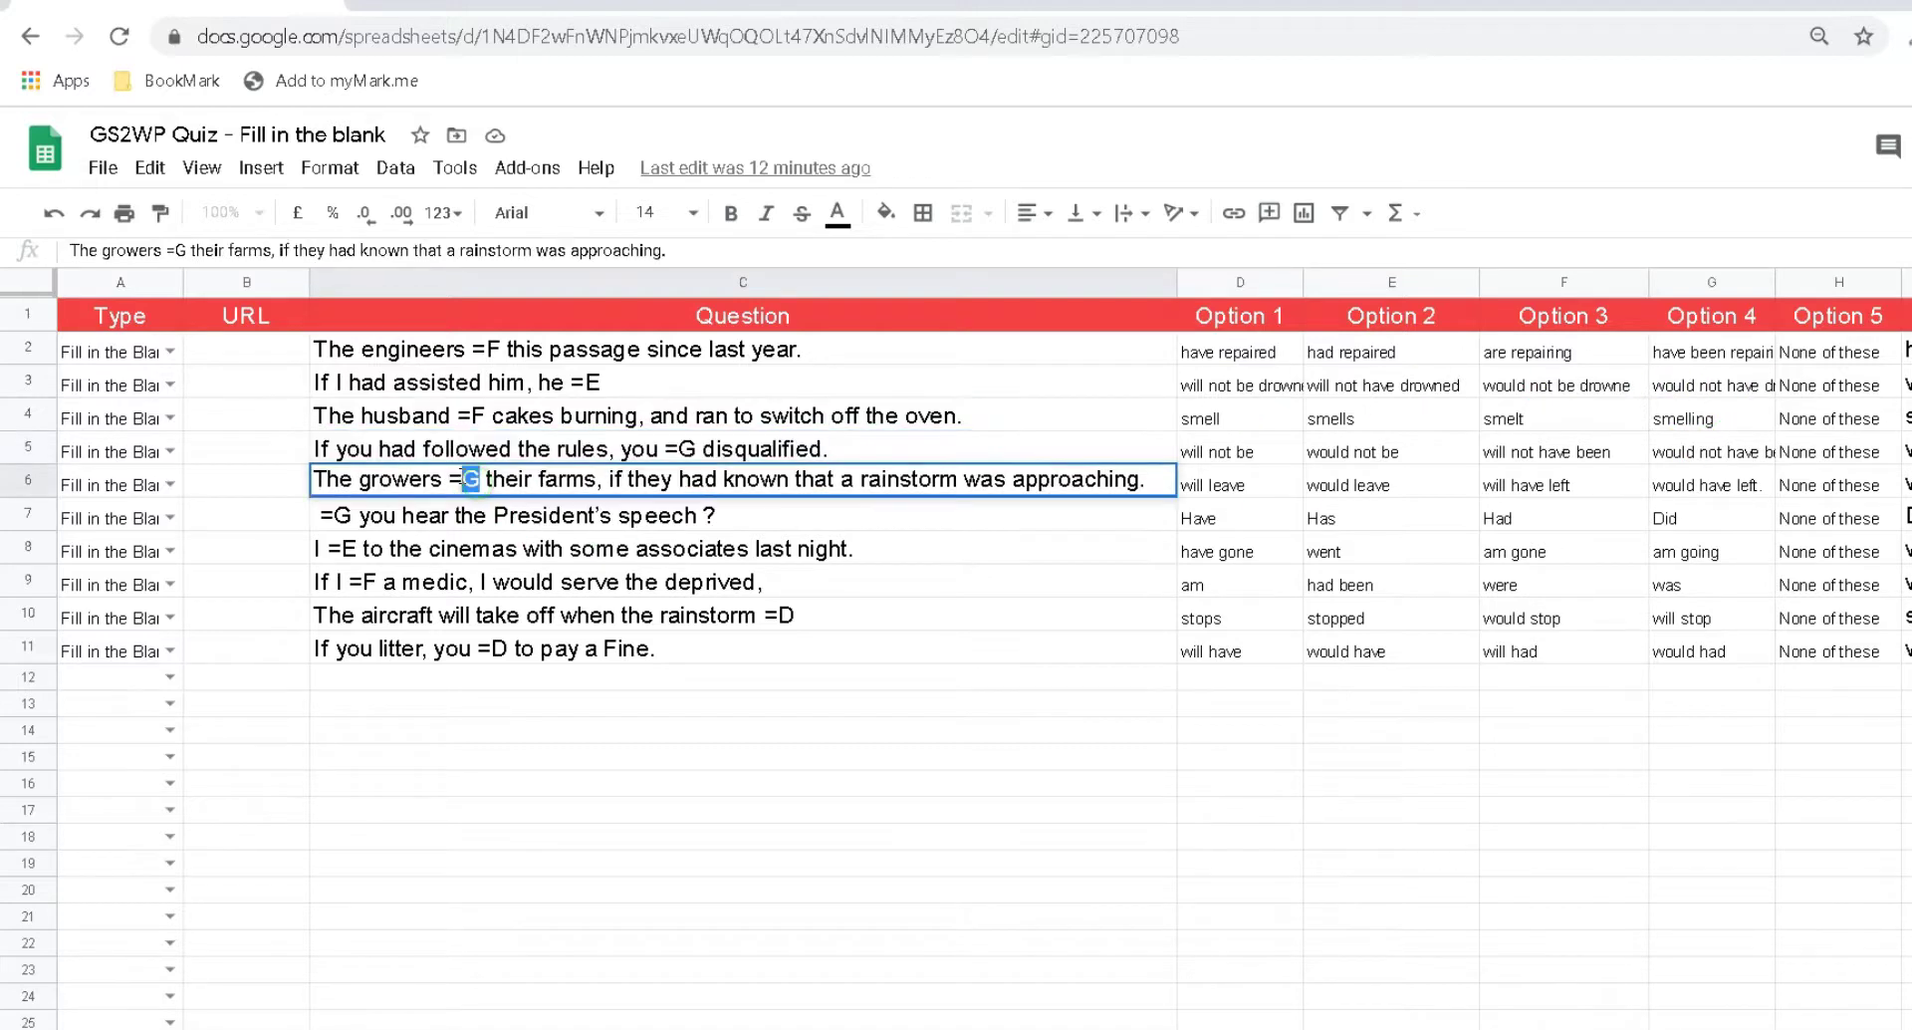
{"action": "left_click", "coordinate": [1718, 490]}
- Check questions 6–10 against answers Did (G7), went (E8), were (F9), stops (D10), will have (D11)
{"action": "double_click", "coordinate": [321, 513]}
{"action": "left_click", "coordinate": [1711, 516]}
{"action": "double_click", "coordinate": [351, 546]}
{"action": "double_click", "coordinate": [1379, 545]}
{"action": "double_click", "coordinate": [372, 581]}
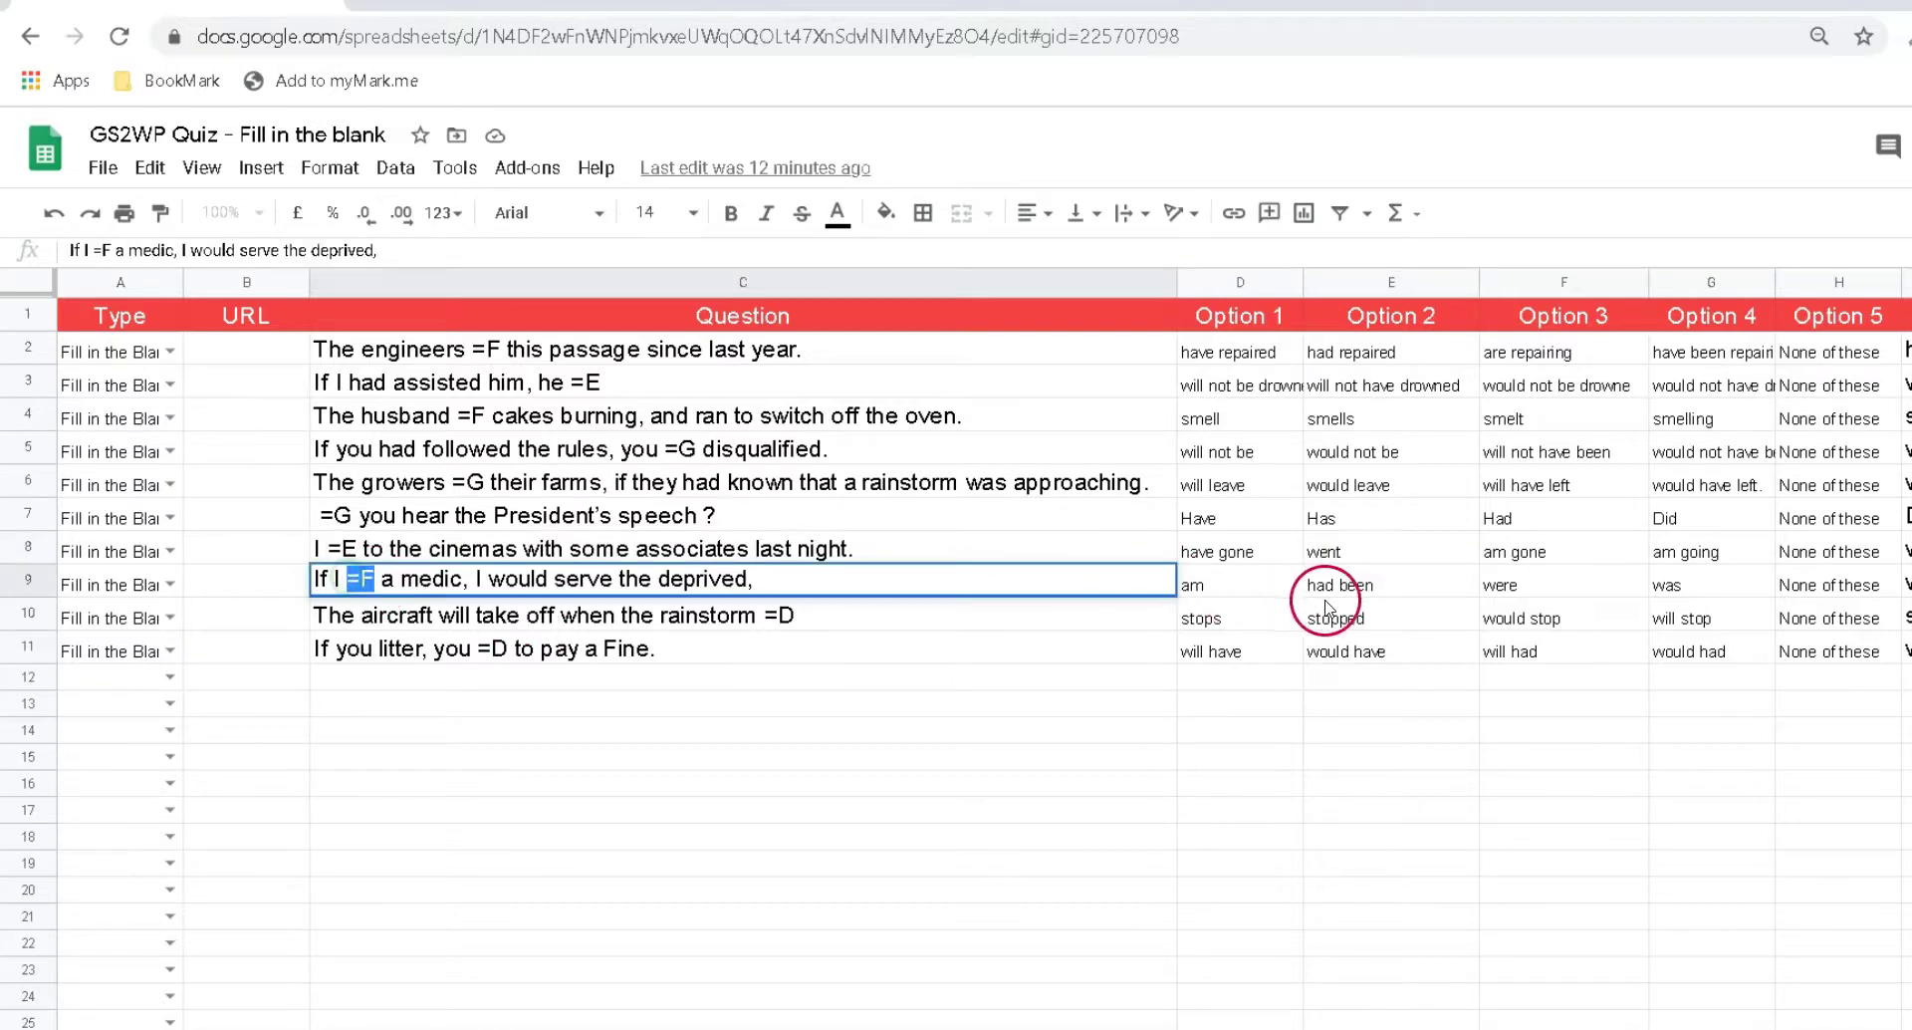
{"action": "double_click", "coordinate": [1513, 581]}
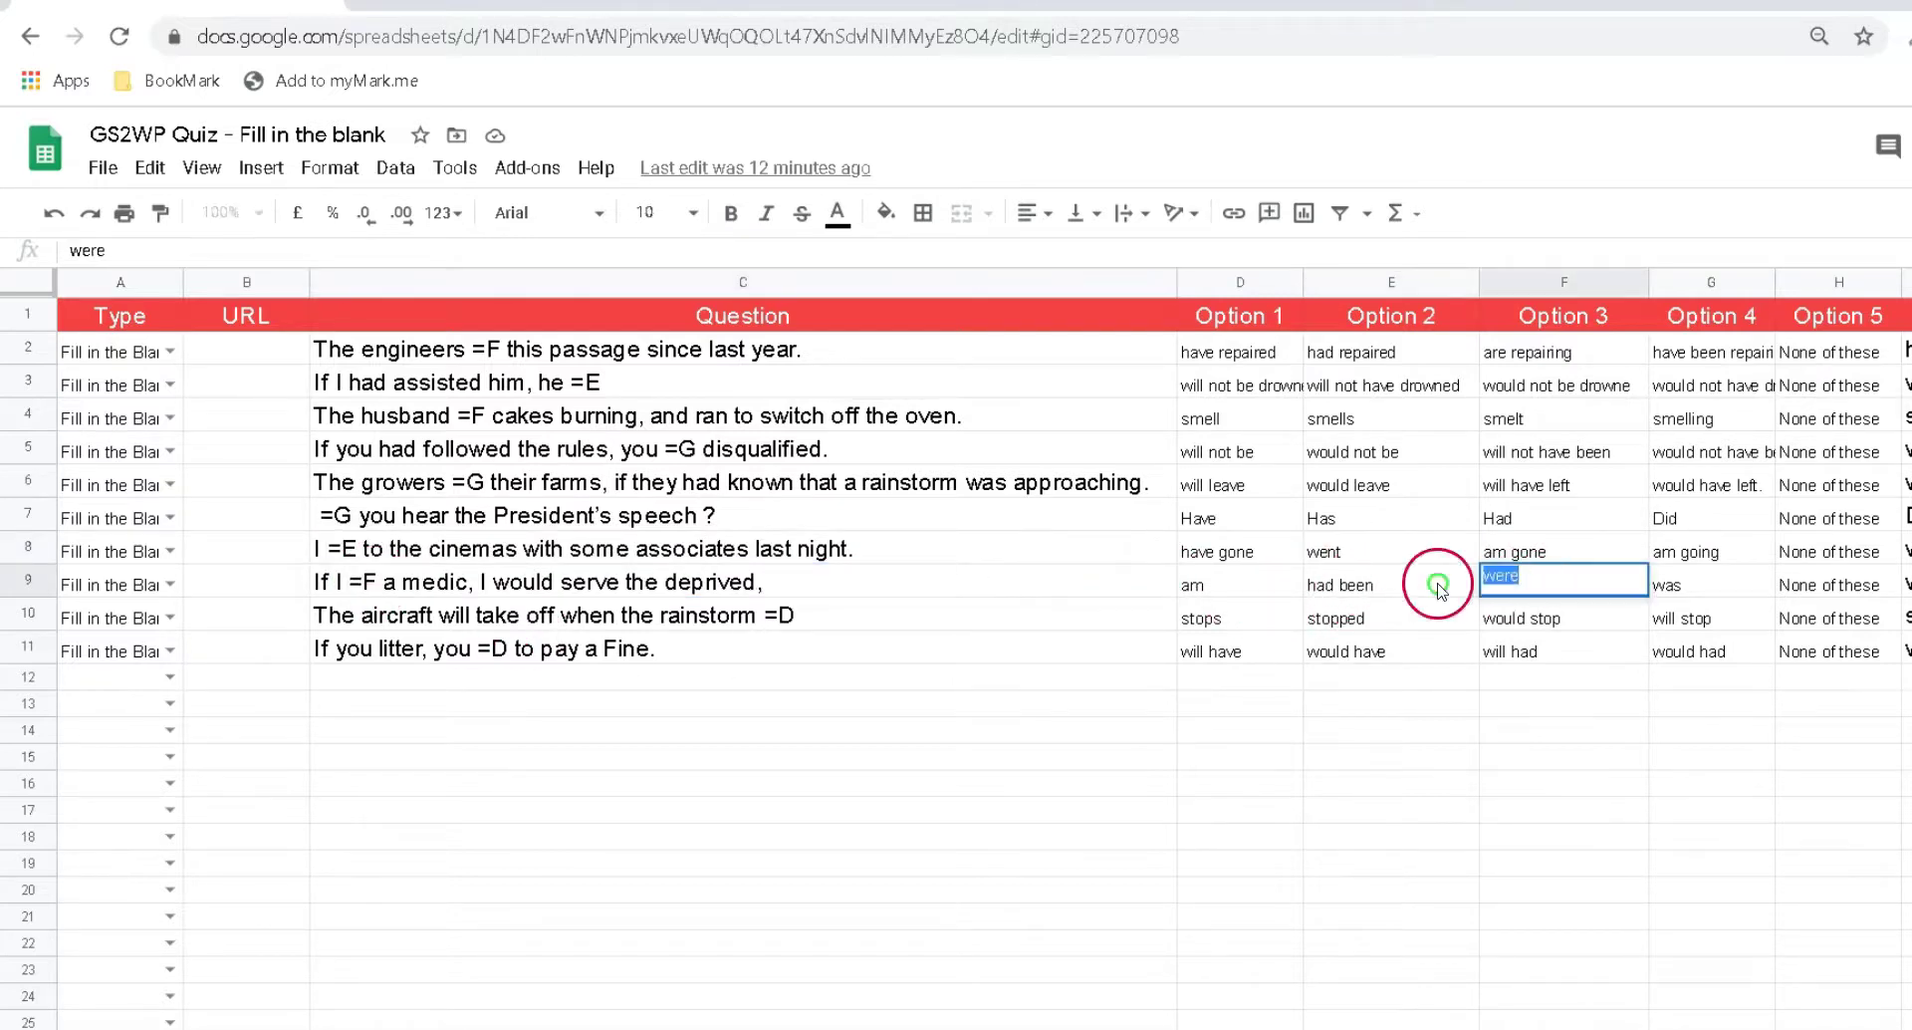
{"action": "double_click", "coordinate": [463, 617]}
{"action": "double_click", "coordinate": [787, 614]}
{"action": "double_click", "coordinate": [1195, 612]}
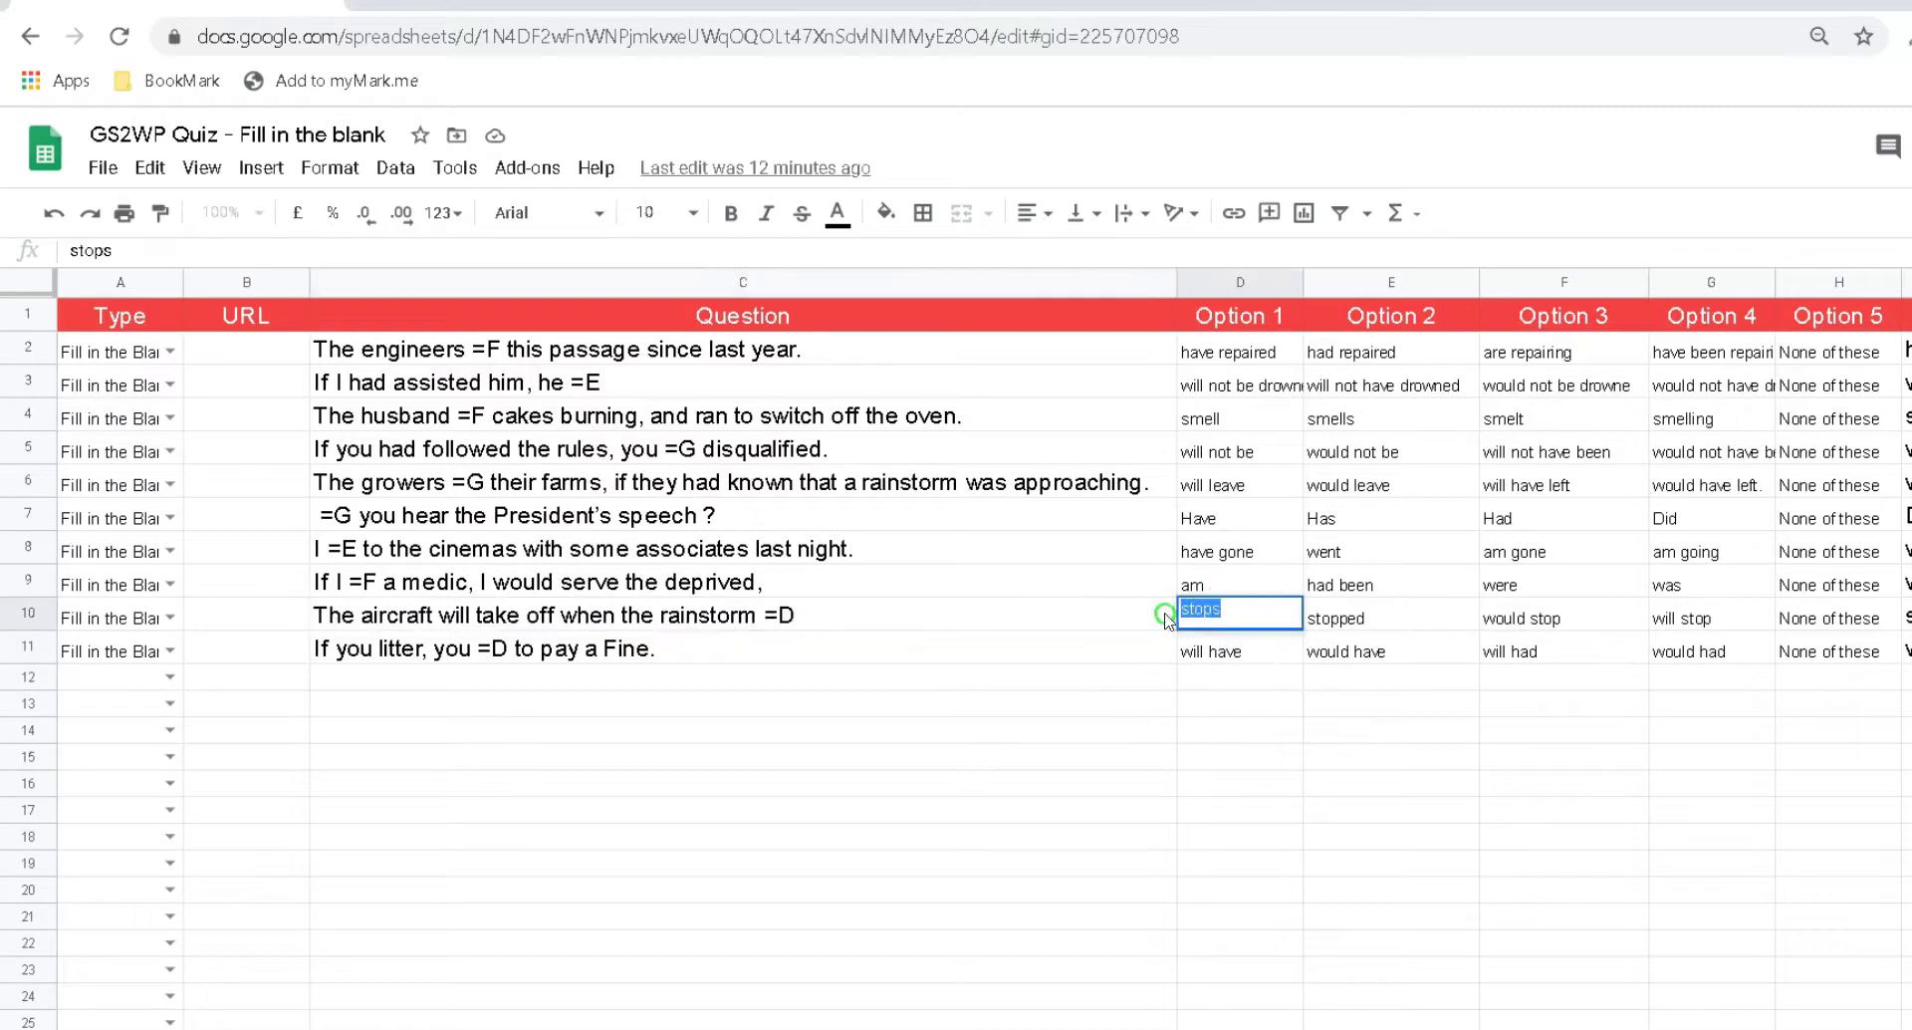
{"action": "double_click", "coordinate": [508, 649]}
{"action": "double_click", "coordinate": [1220, 649]}
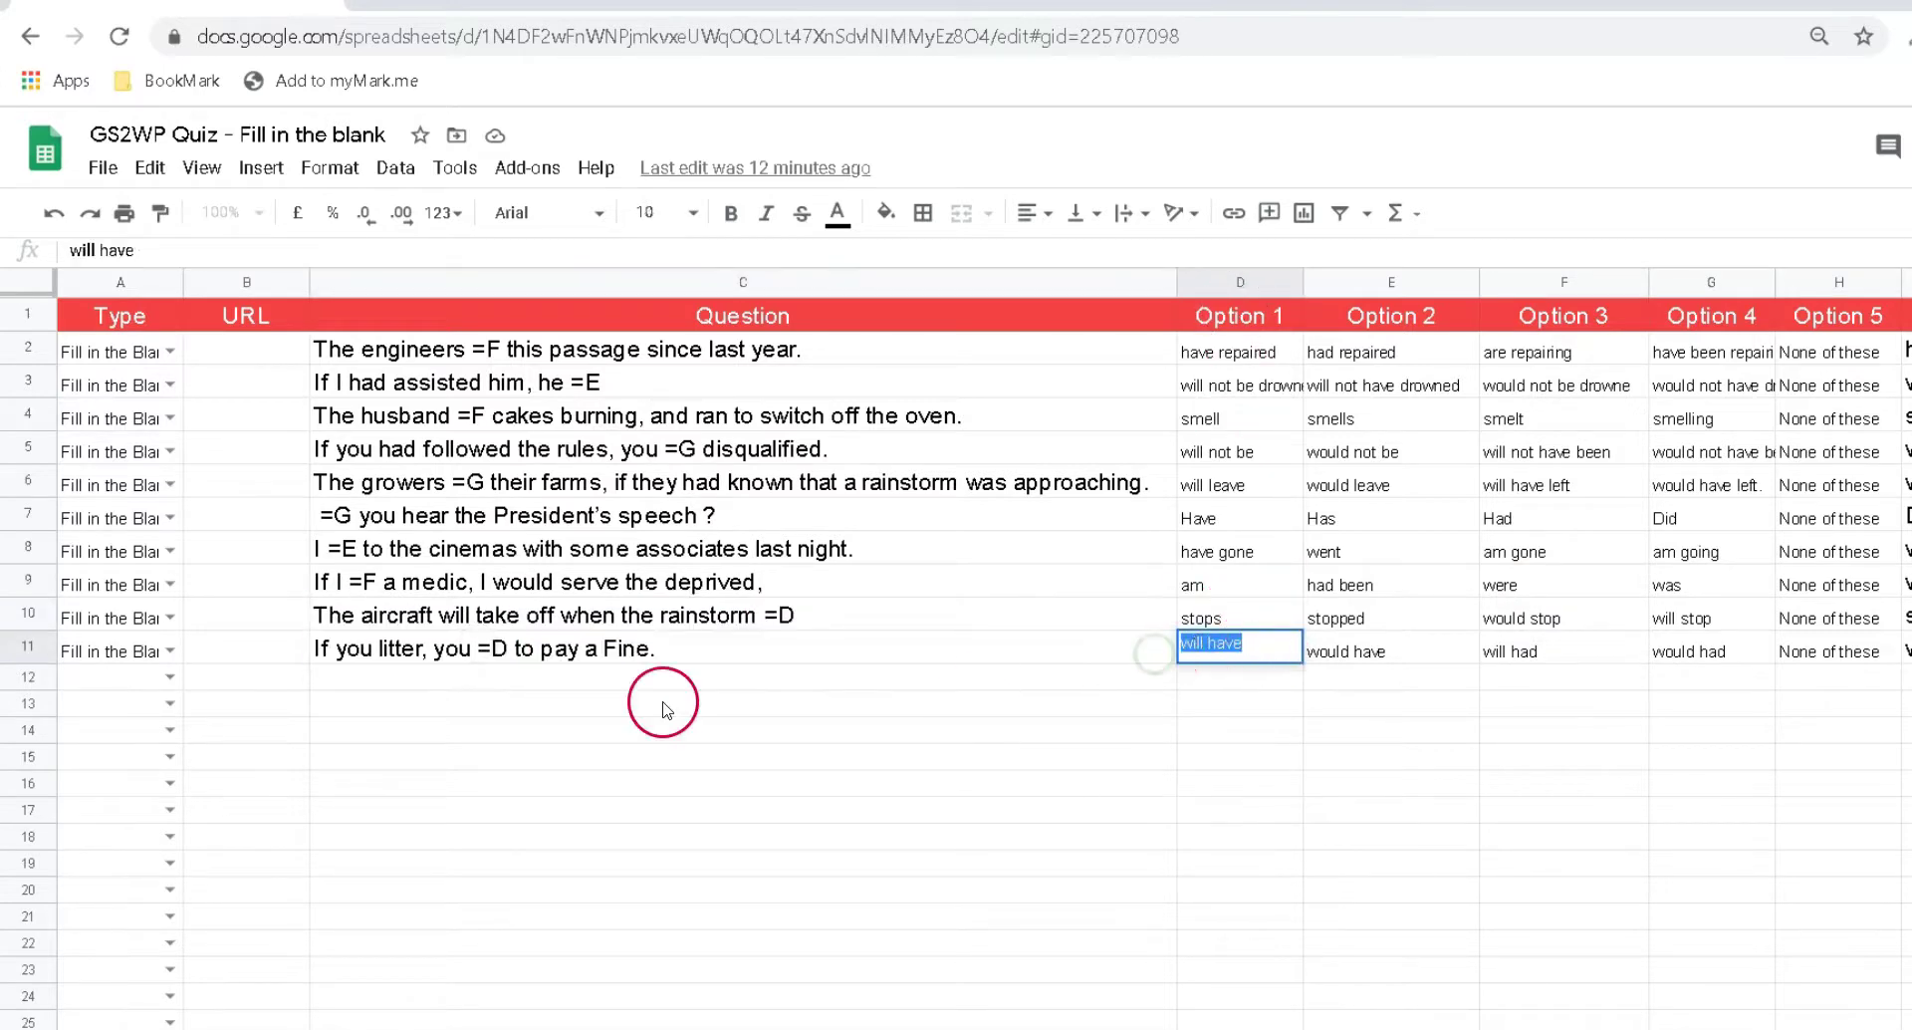
{"action": "left_click", "coordinate": [726, 683]}
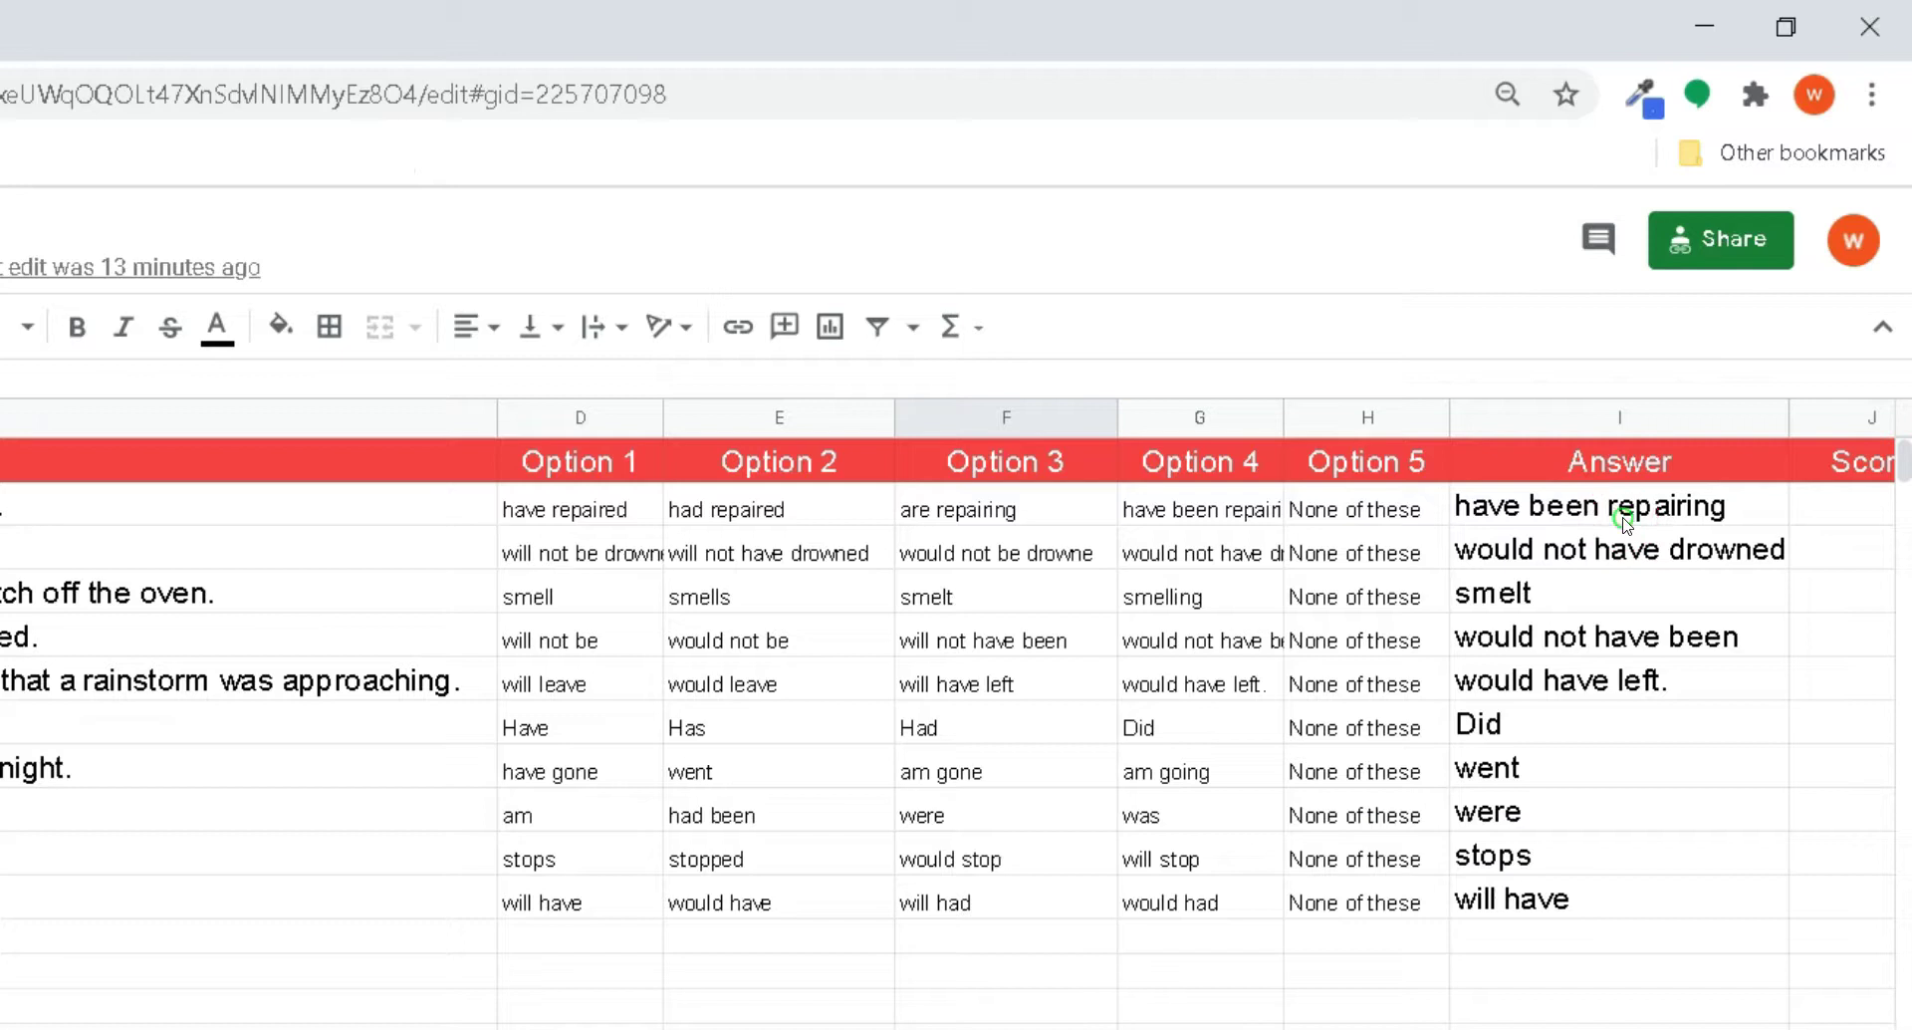
{"action": "left_click", "coordinate": [1623, 520]}
{"action": "double_click", "coordinate": [1750, 501]}
{"action": "left_click_drag", "start_coordinate": [1750, 501], "coordinate": [1487, 501]}
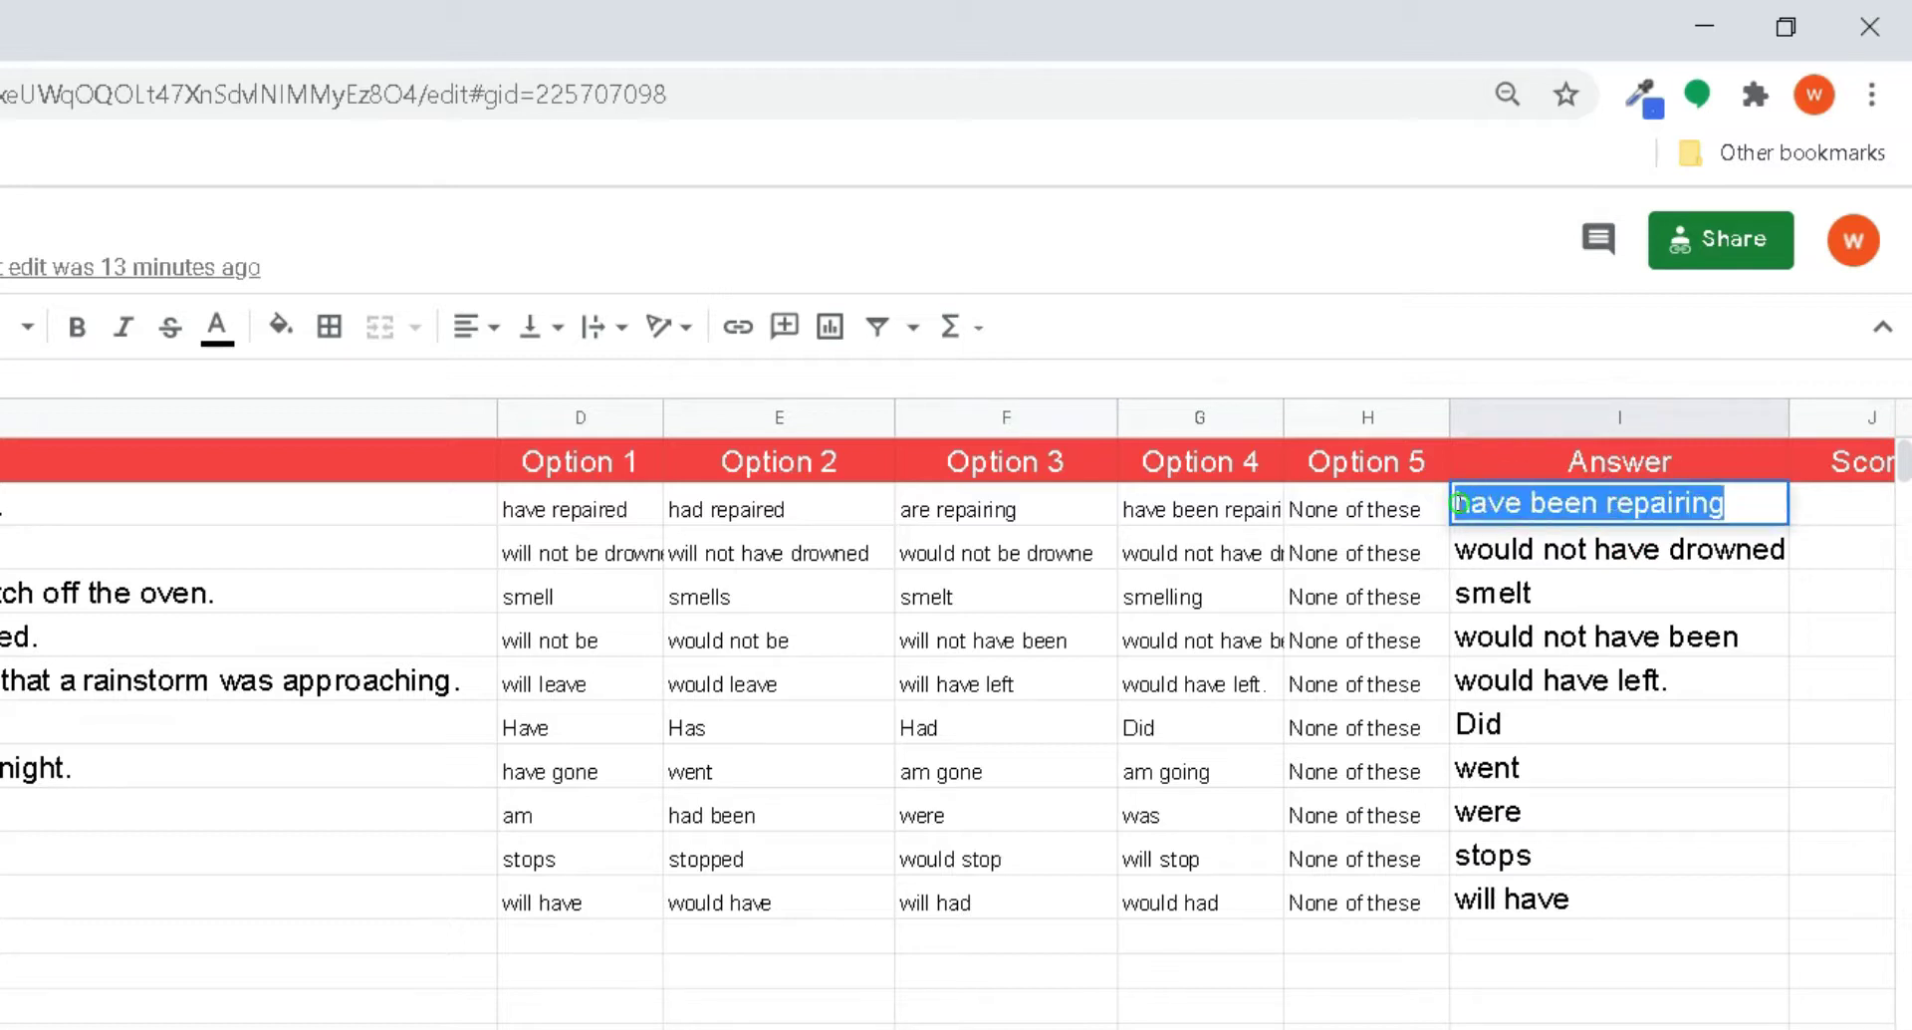
{"action": "key", "text": "Return"}
{"action": "key", "text": "Tab"}
{"action": "key", "text": "Return"}
{"action": "left_click", "coordinate": [1505, 559]}
{"action": "left_click", "coordinate": [775, 565]}
{"action": "double_click", "coordinate": [1489, 593]}
{"action": "left_click", "coordinate": [787, 551]}
{"action": "left_click", "coordinate": [964, 598]}
{"action": "double_click", "coordinate": [958, 597]}
{"action": "left_click", "coordinate": [1569, 643]}
{"action": "left_click_drag", "start_coordinate": [1568, 643], "coordinate": [969, 670]}
{"action": "double_click", "coordinate": [991, 645]}
{"action": "left_click", "coordinate": [1210, 643]}
{"action": "double_click", "coordinate": [1100, 637]}
{"action": "left_click", "coordinate": [1569, 687]}
{"action": "left_click_drag", "start_coordinate": [1677, 684], "coordinate": [1330, 685]}
{"action": "double_click", "coordinate": [1045, 683]}
{"action": "left_click_drag", "start_coordinate": [1046, 683], "coordinate": [831, 687]}
{"action": "double_click", "coordinate": [1527, 724]}
{"action": "left_click", "coordinate": [1167, 735]}
{"action": "double_click", "coordinate": [1167, 737]}
{"action": "left_click", "coordinate": [1501, 737]}
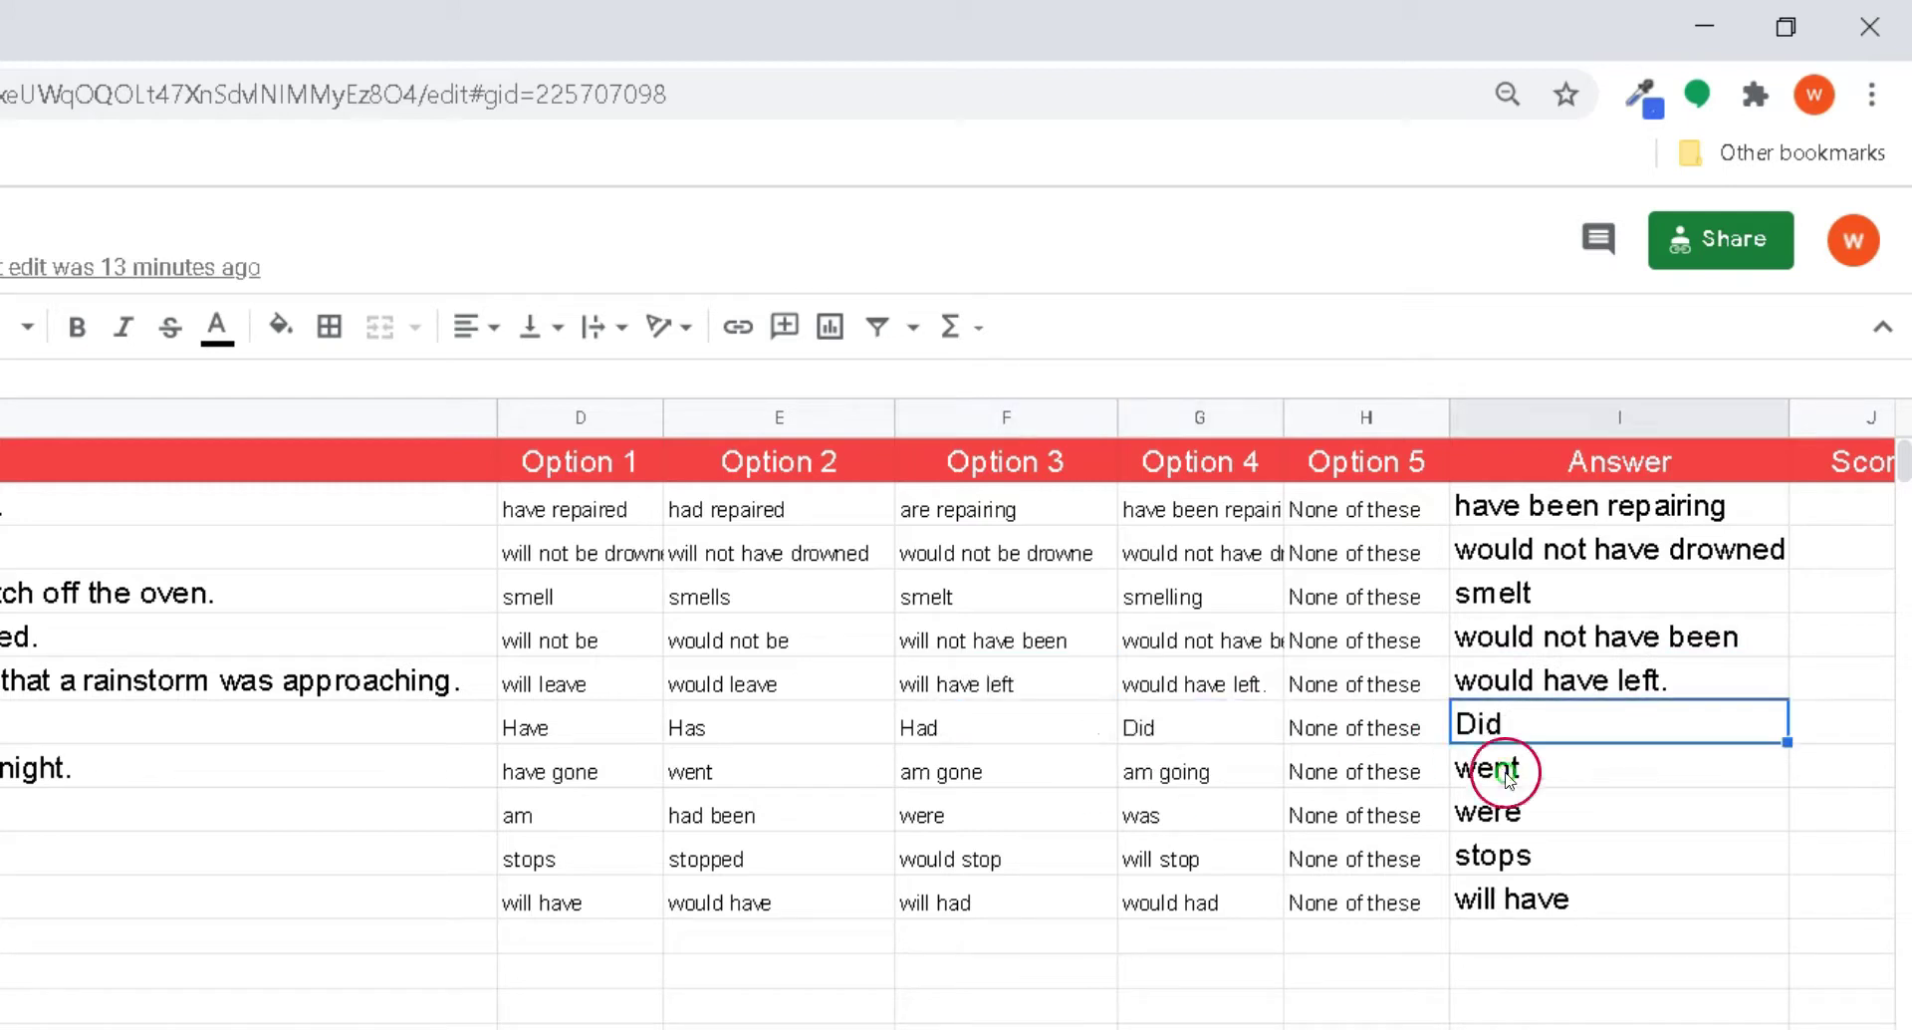
{"action": "left_click", "coordinate": [1555, 784]}
{"action": "left_click", "coordinate": [734, 773]}
{"action": "left_click", "coordinate": [1510, 813]}
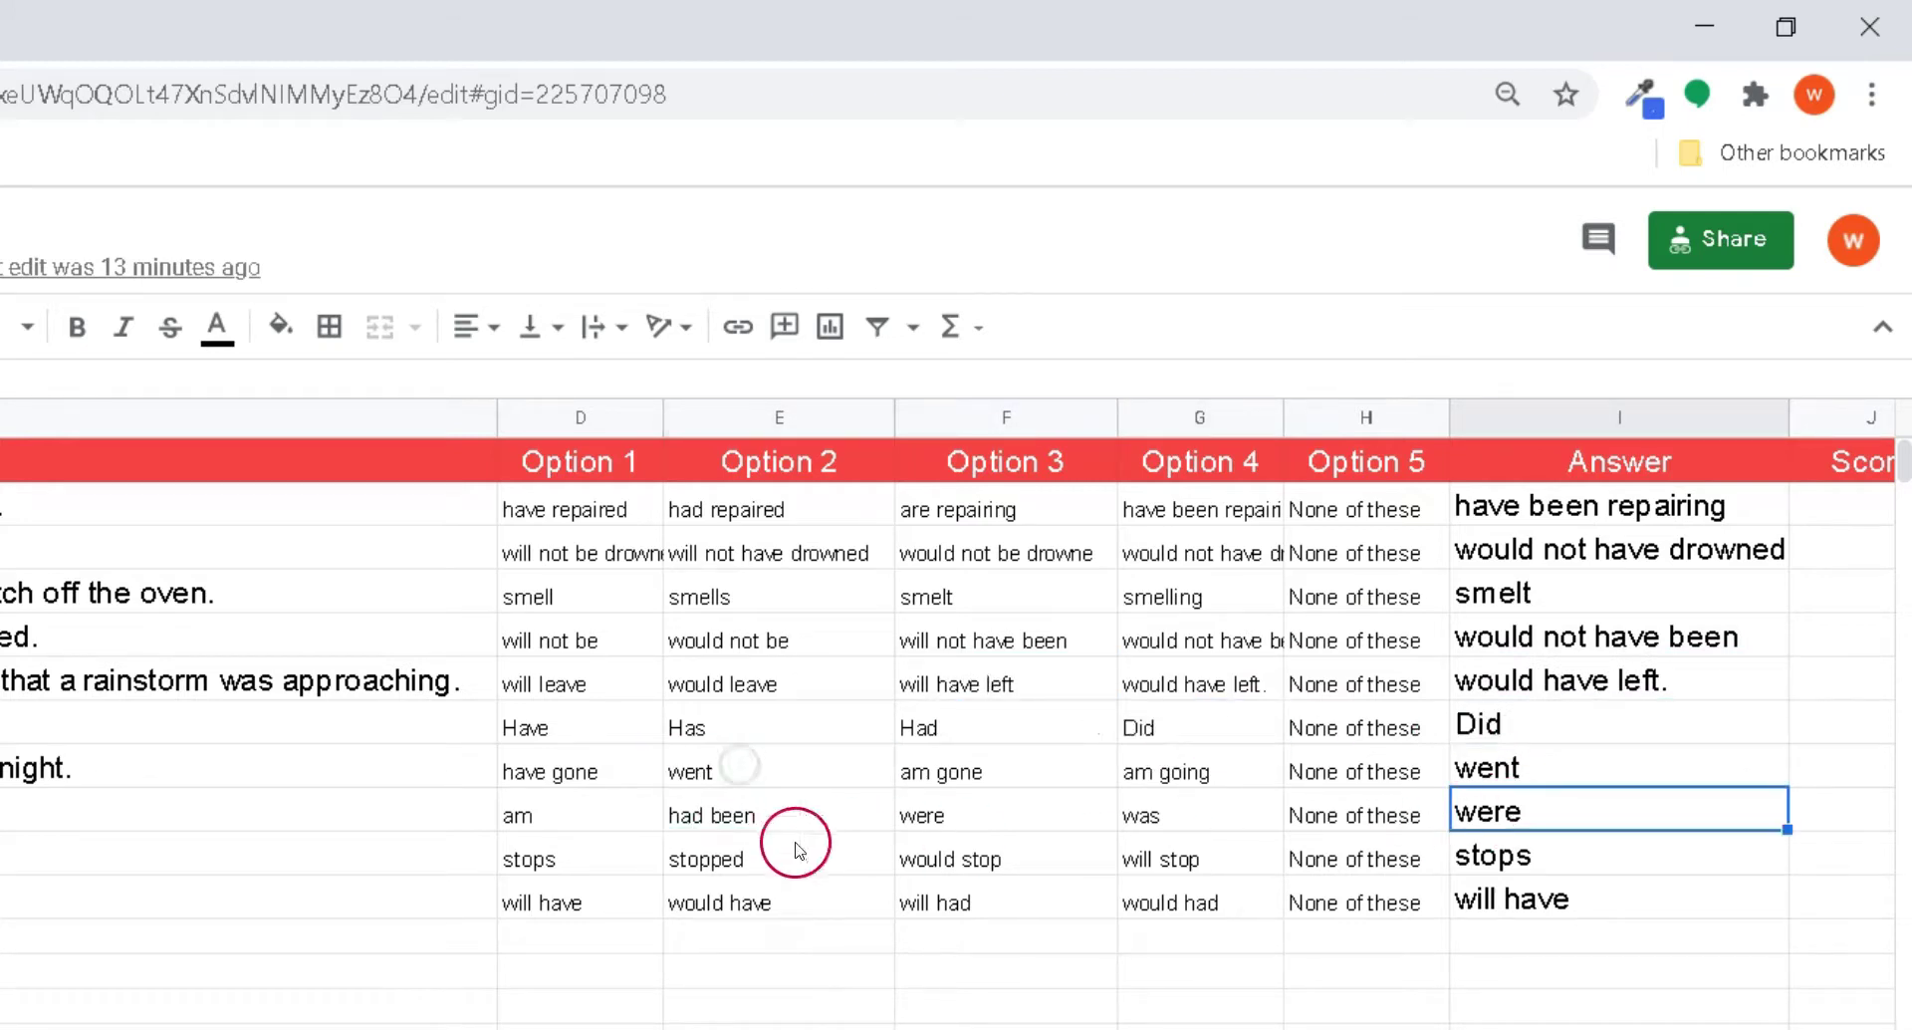
{"action": "left_click", "coordinate": [954, 825]}
{"action": "left_click", "coordinate": [1515, 856]}
{"action": "left_click", "coordinate": [532, 859]}
{"action": "left_click", "coordinate": [1484, 901]}
{"action": "left_click", "coordinate": [588, 910]}
{"action": "left_click_drag", "start_coordinate": [588, 910], "coordinate": [444, 887]}
{"action": "left_click", "coordinate": [1494, 886]}
{"action": "mouse_move", "coordinate": [1553, 896]}
{"action": "left_mouse_down"}
{"action": "mouse_move", "coordinate": [1480, 939]}
{"action": "mouse_move", "coordinate": [1508, 976]}
{"action": "left_mouse_up"}
- Enter a Score of 2 in J2 and fill it down to J11
{"action": "left_click", "coordinate": [1508, 976]}
{"action": "left_click", "coordinate": [1851, 508]}
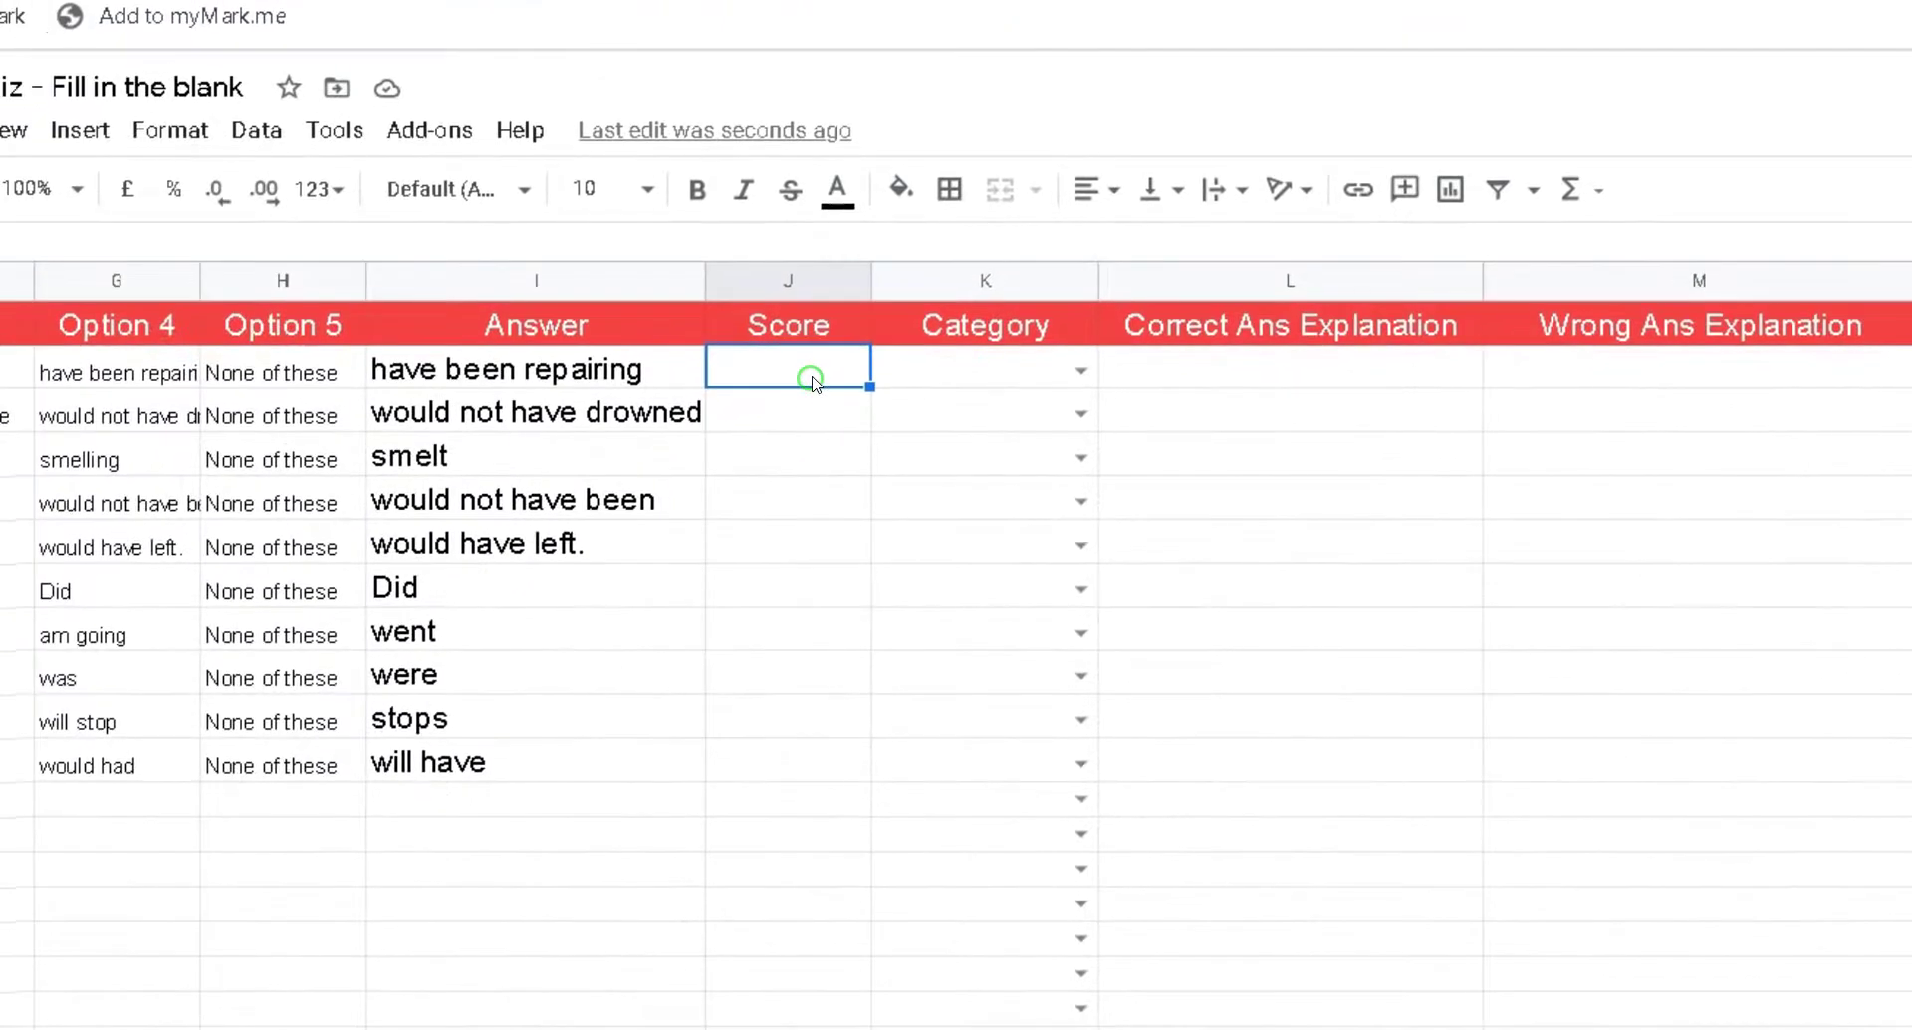
{"action": "type", "text": "2"}
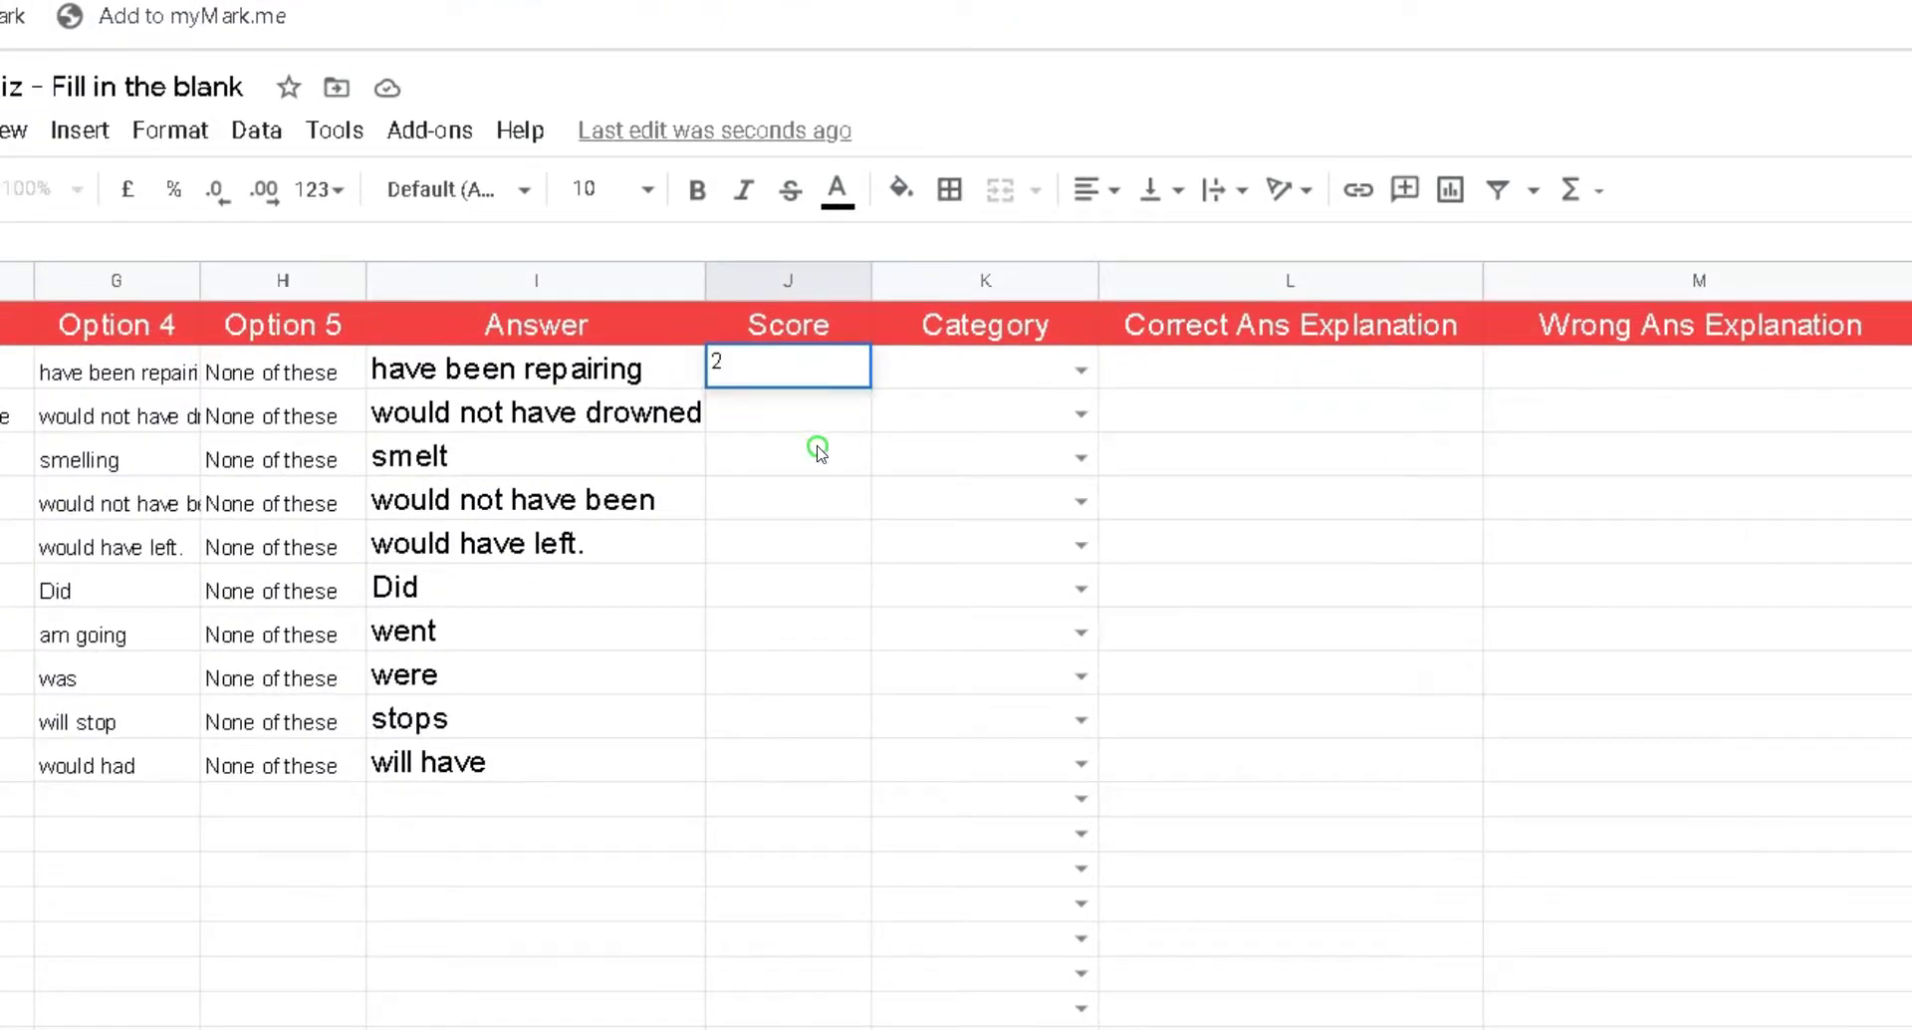
{"action": "left_click", "coordinate": [819, 450]}
{"action": "left_click", "coordinate": [817, 379]}
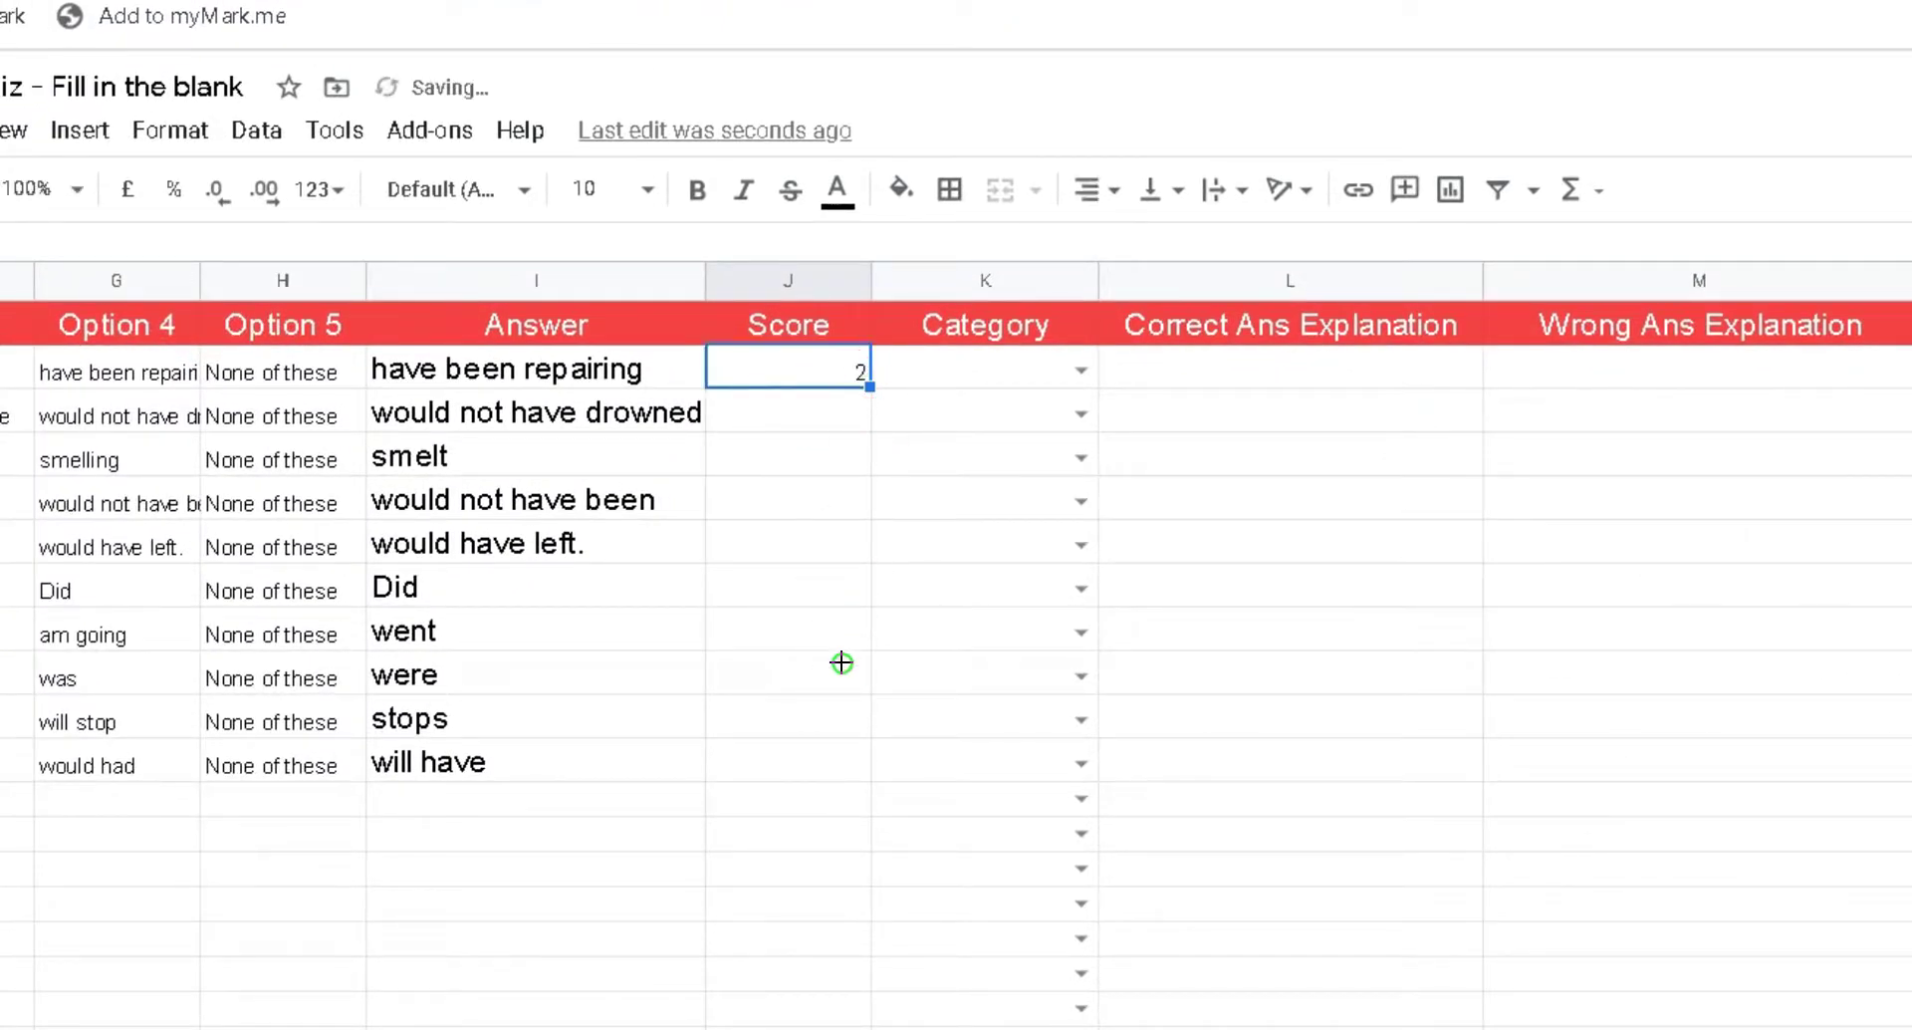
{"action": "left_click_drag", "start_coordinate": [869, 385], "coordinate": [836, 767]}
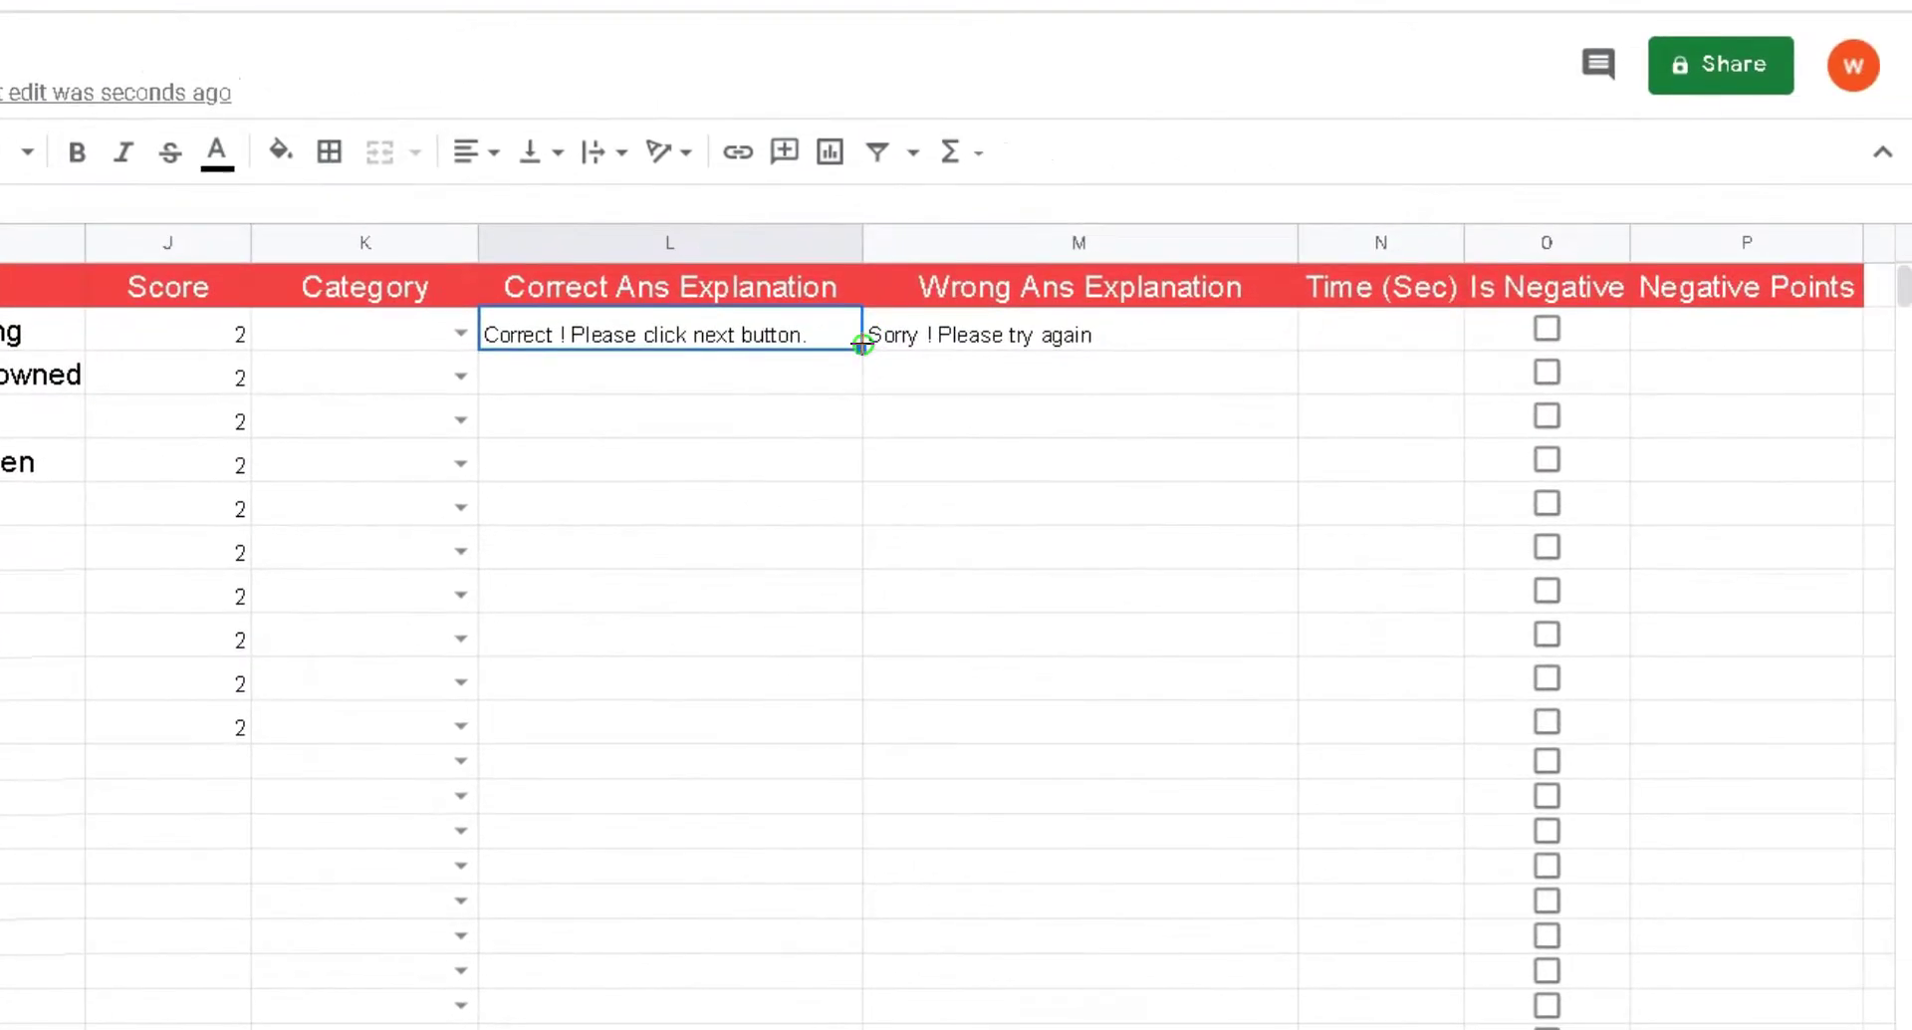
- Fill the correct- and wrong-answer explanation messages down to all ten rows
{"action": "left_click_drag", "start_coordinate": [862, 425], "coordinate": [812, 731]}
{"action": "left_click", "coordinate": [1163, 339]}
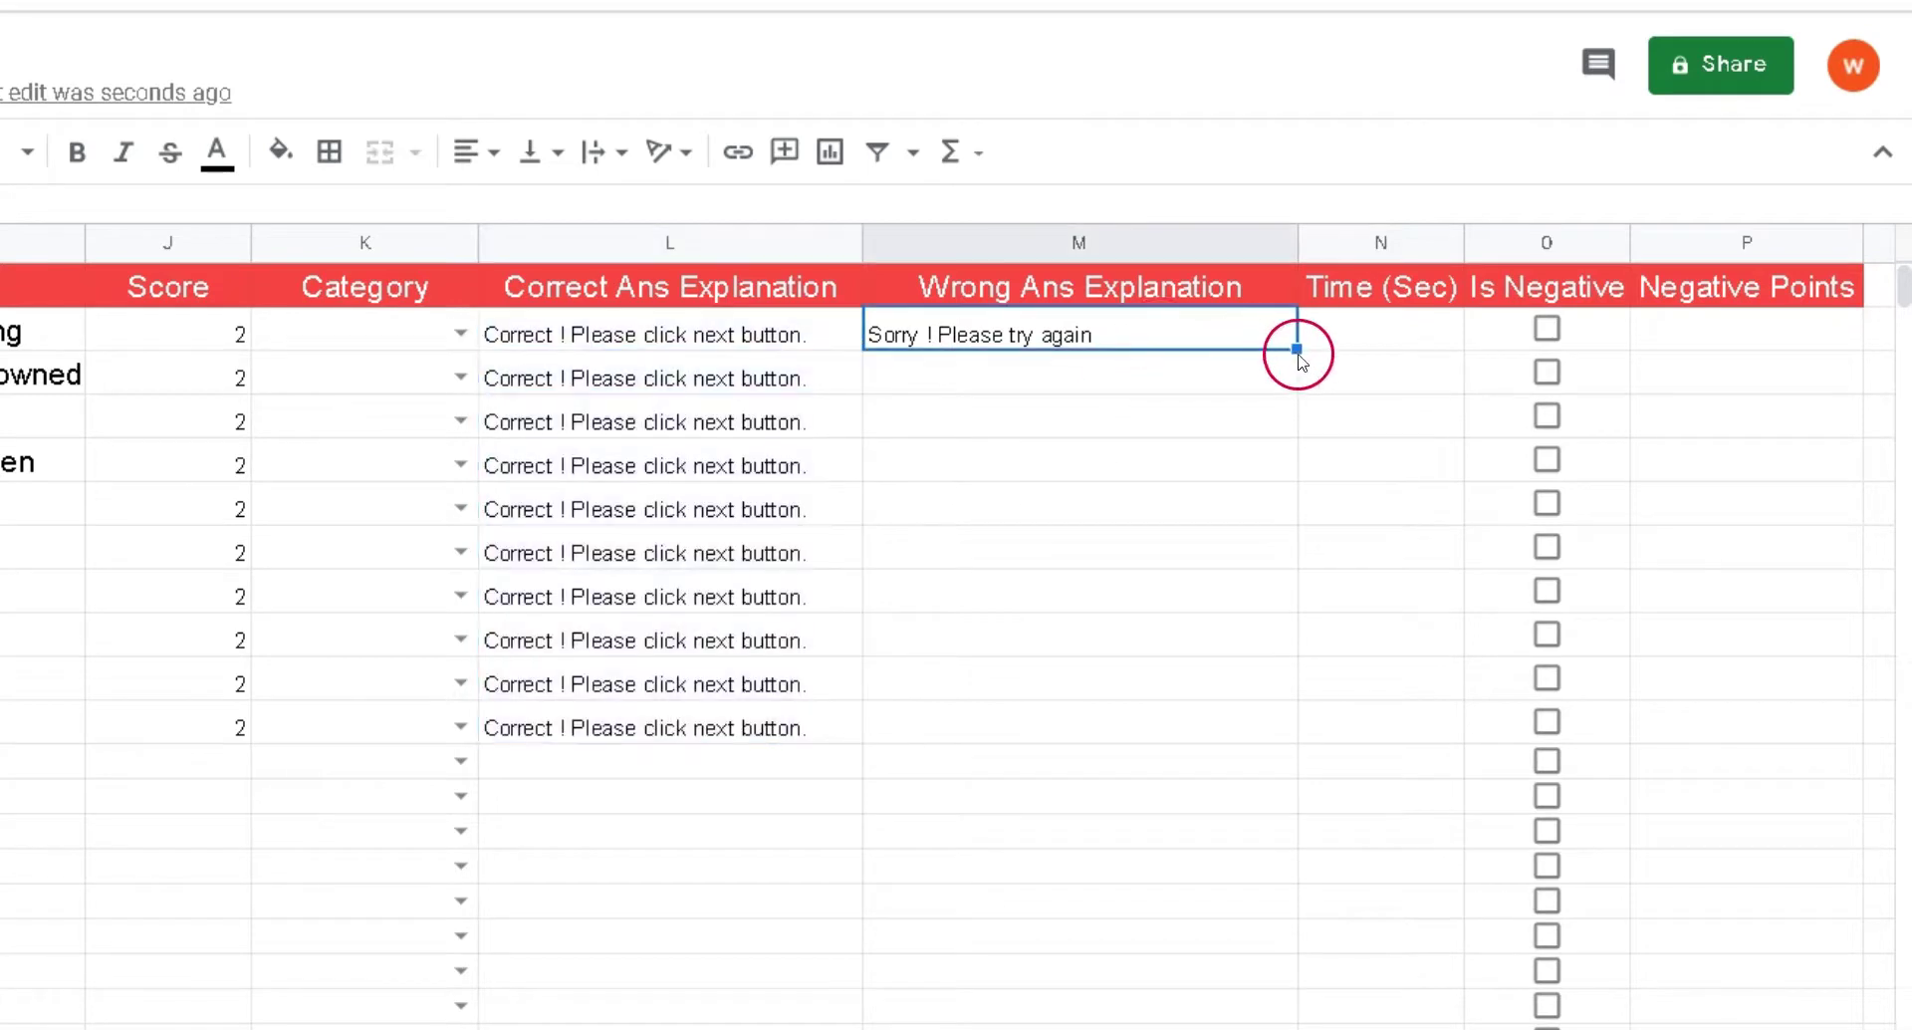
{"action": "left_click_drag", "start_coordinate": [1285, 431], "coordinate": [1268, 742]}
{"action": "left_click", "coordinate": [1080, 803]}
{"action": "left_click", "coordinate": [1052, 747]}
{"action": "left_click_drag", "start_coordinate": [1008, 344], "coordinate": [1006, 727]}
{"action": "left_click_drag", "start_coordinate": [610, 344], "coordinate": [593, 738]}
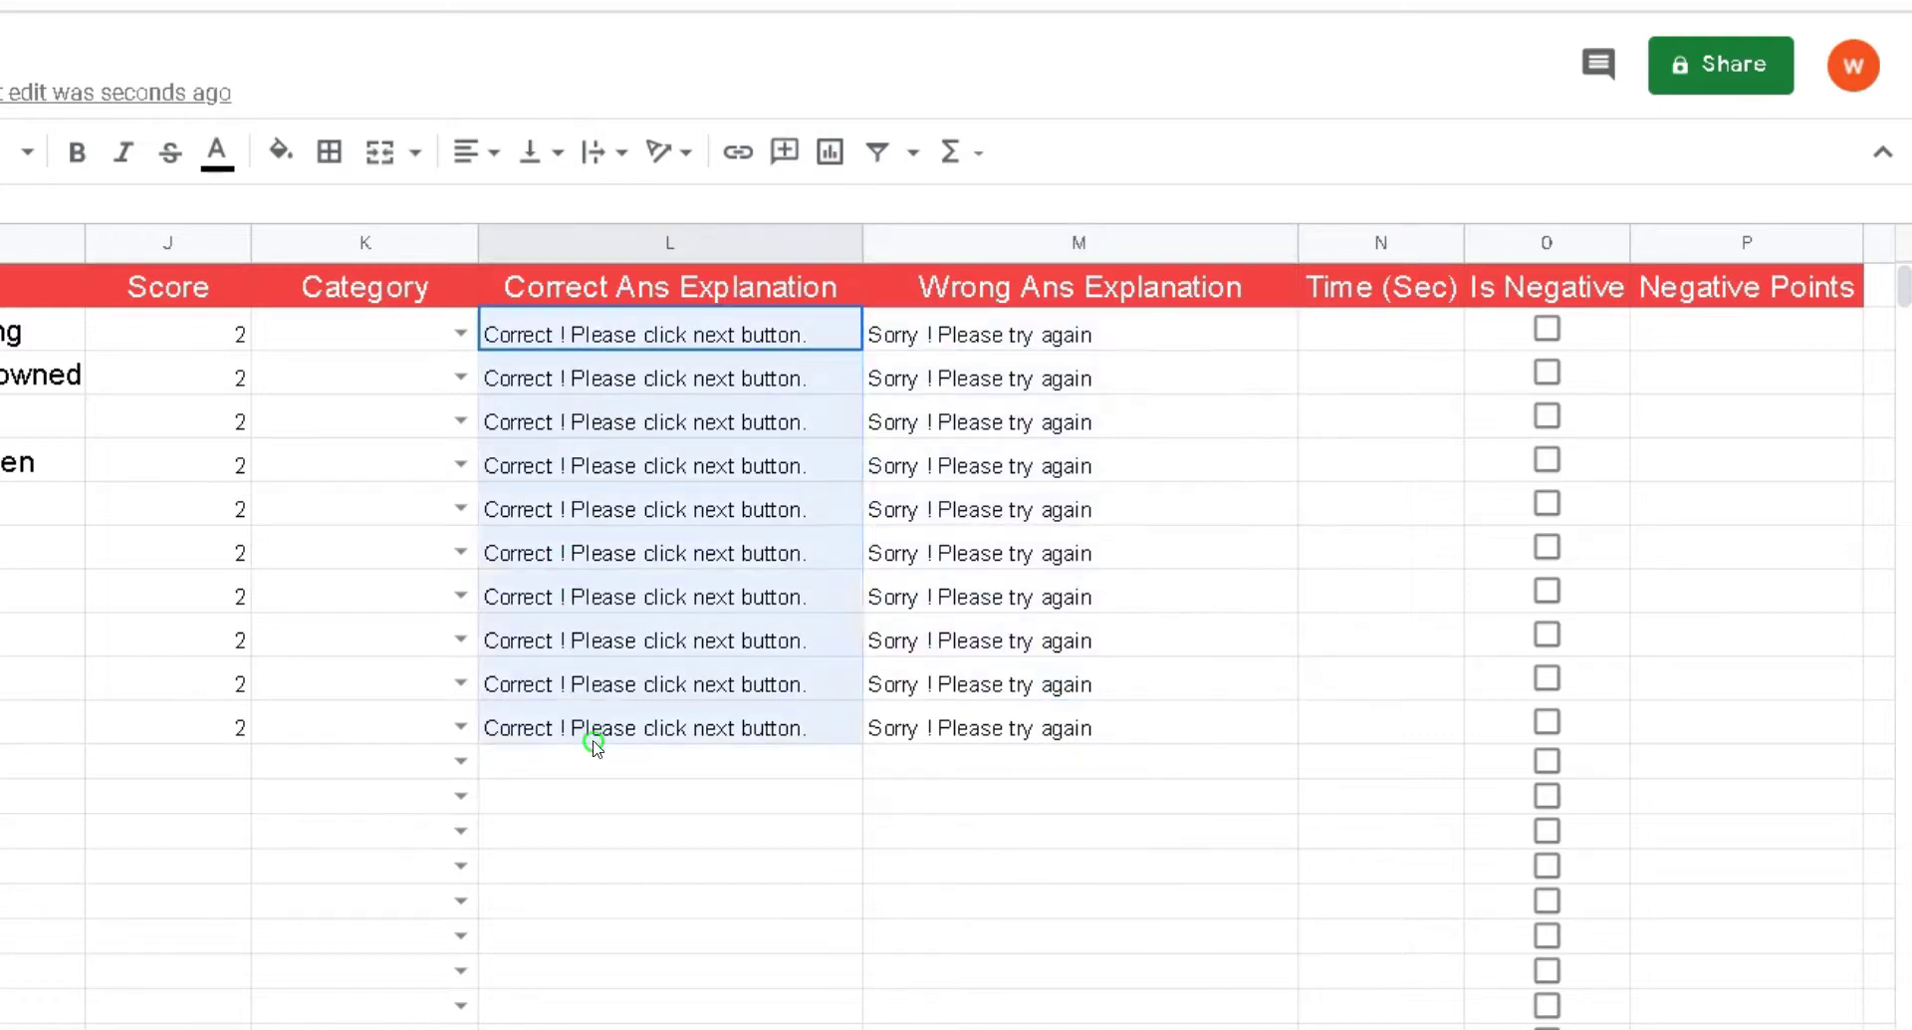
{"action": "left_click", "coordinate": [978, 876]}
- Set Time (Sec) to 20 in N2 and fill it down to N11
{"action": "left_click", "coordinate": [1369, 339]}
{"action": "type", "text": "20"}
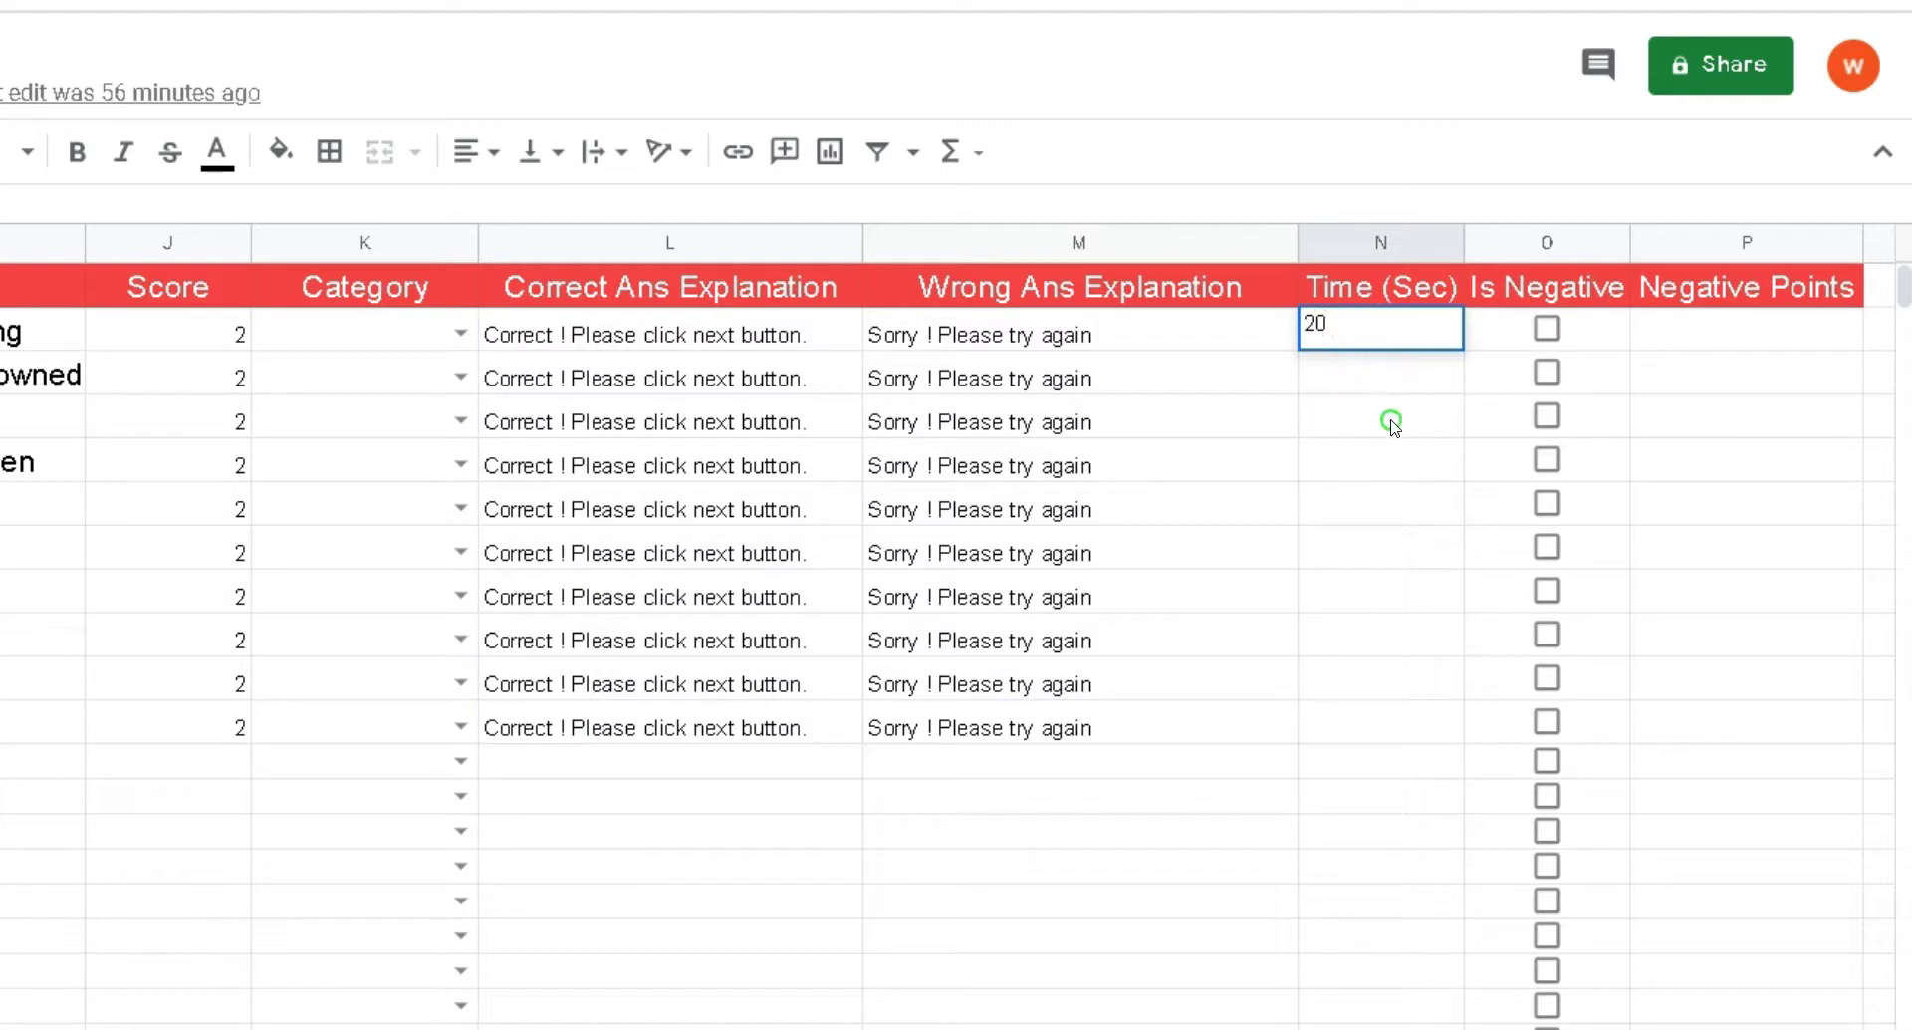
{"action": "key", "text": "Return"}
{"action": "left_click", "coordinate": [1409, 332]}
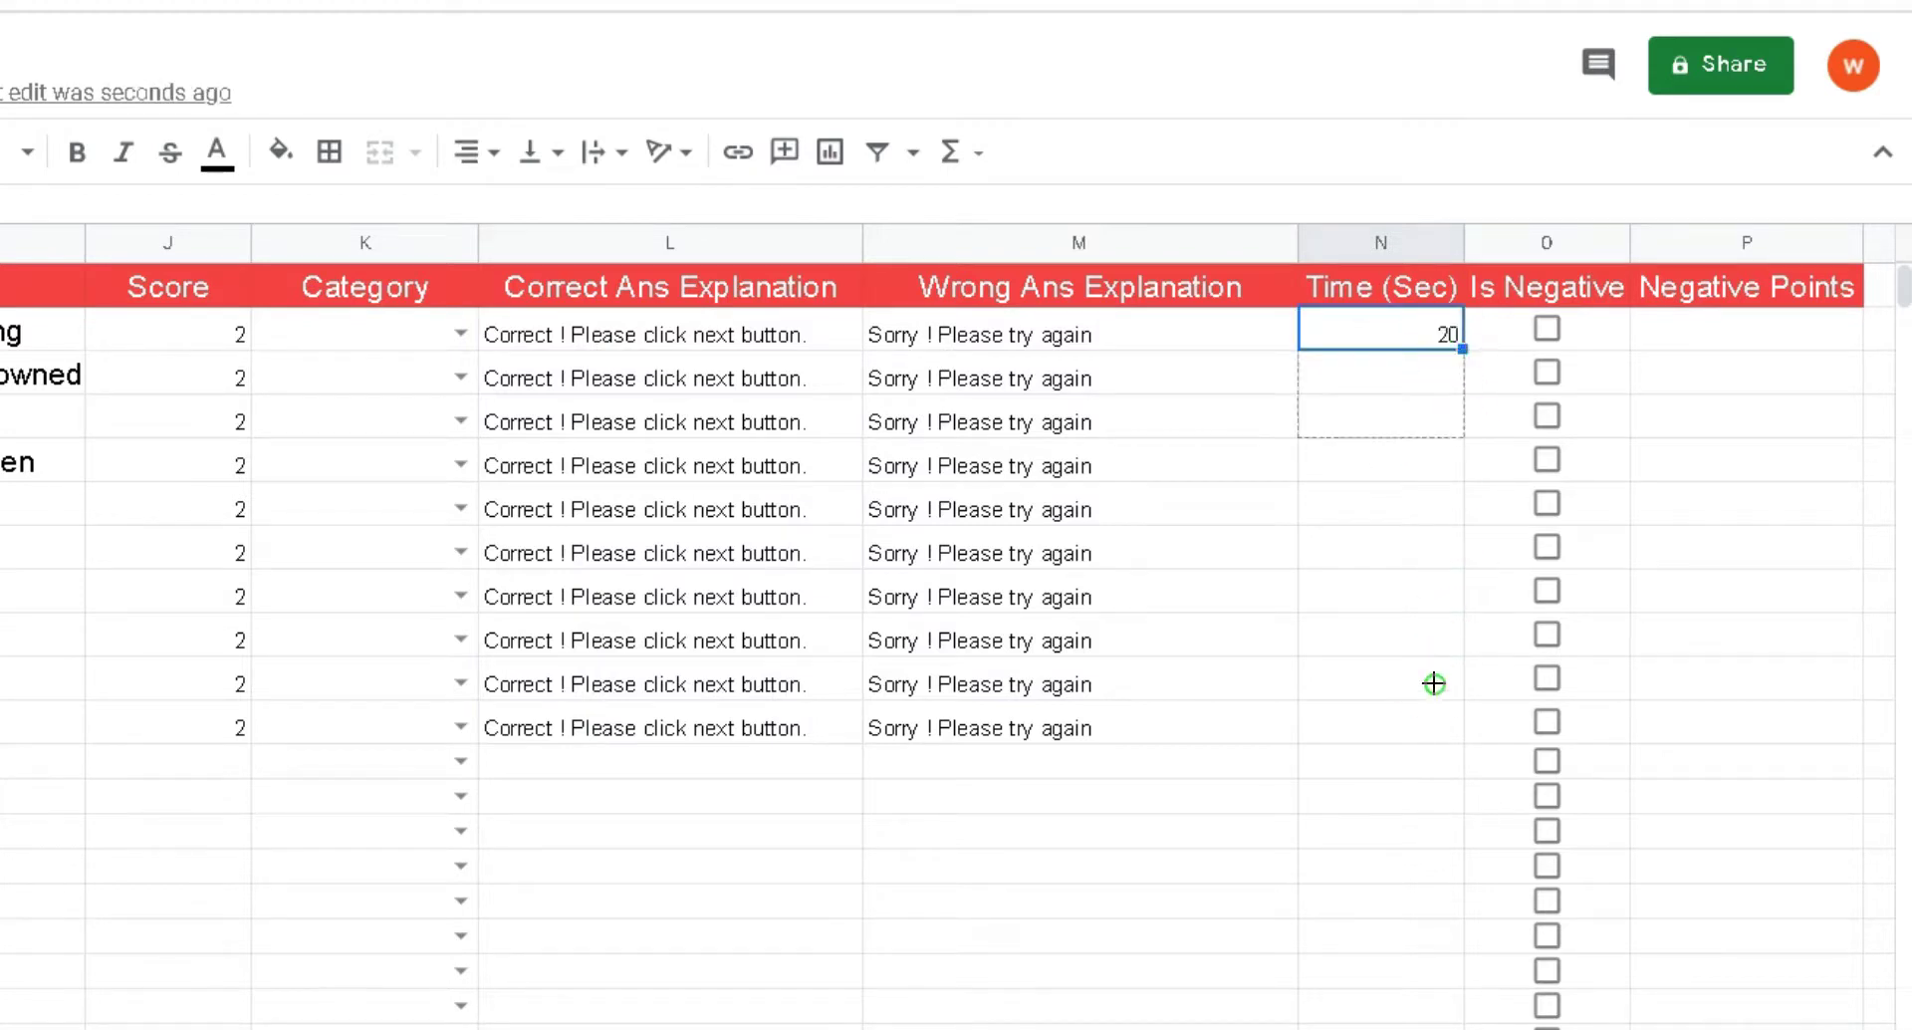
{"action": "left_click_drag", "start_coordinate": [1464, 350], "coordinate": [1370, 730]}
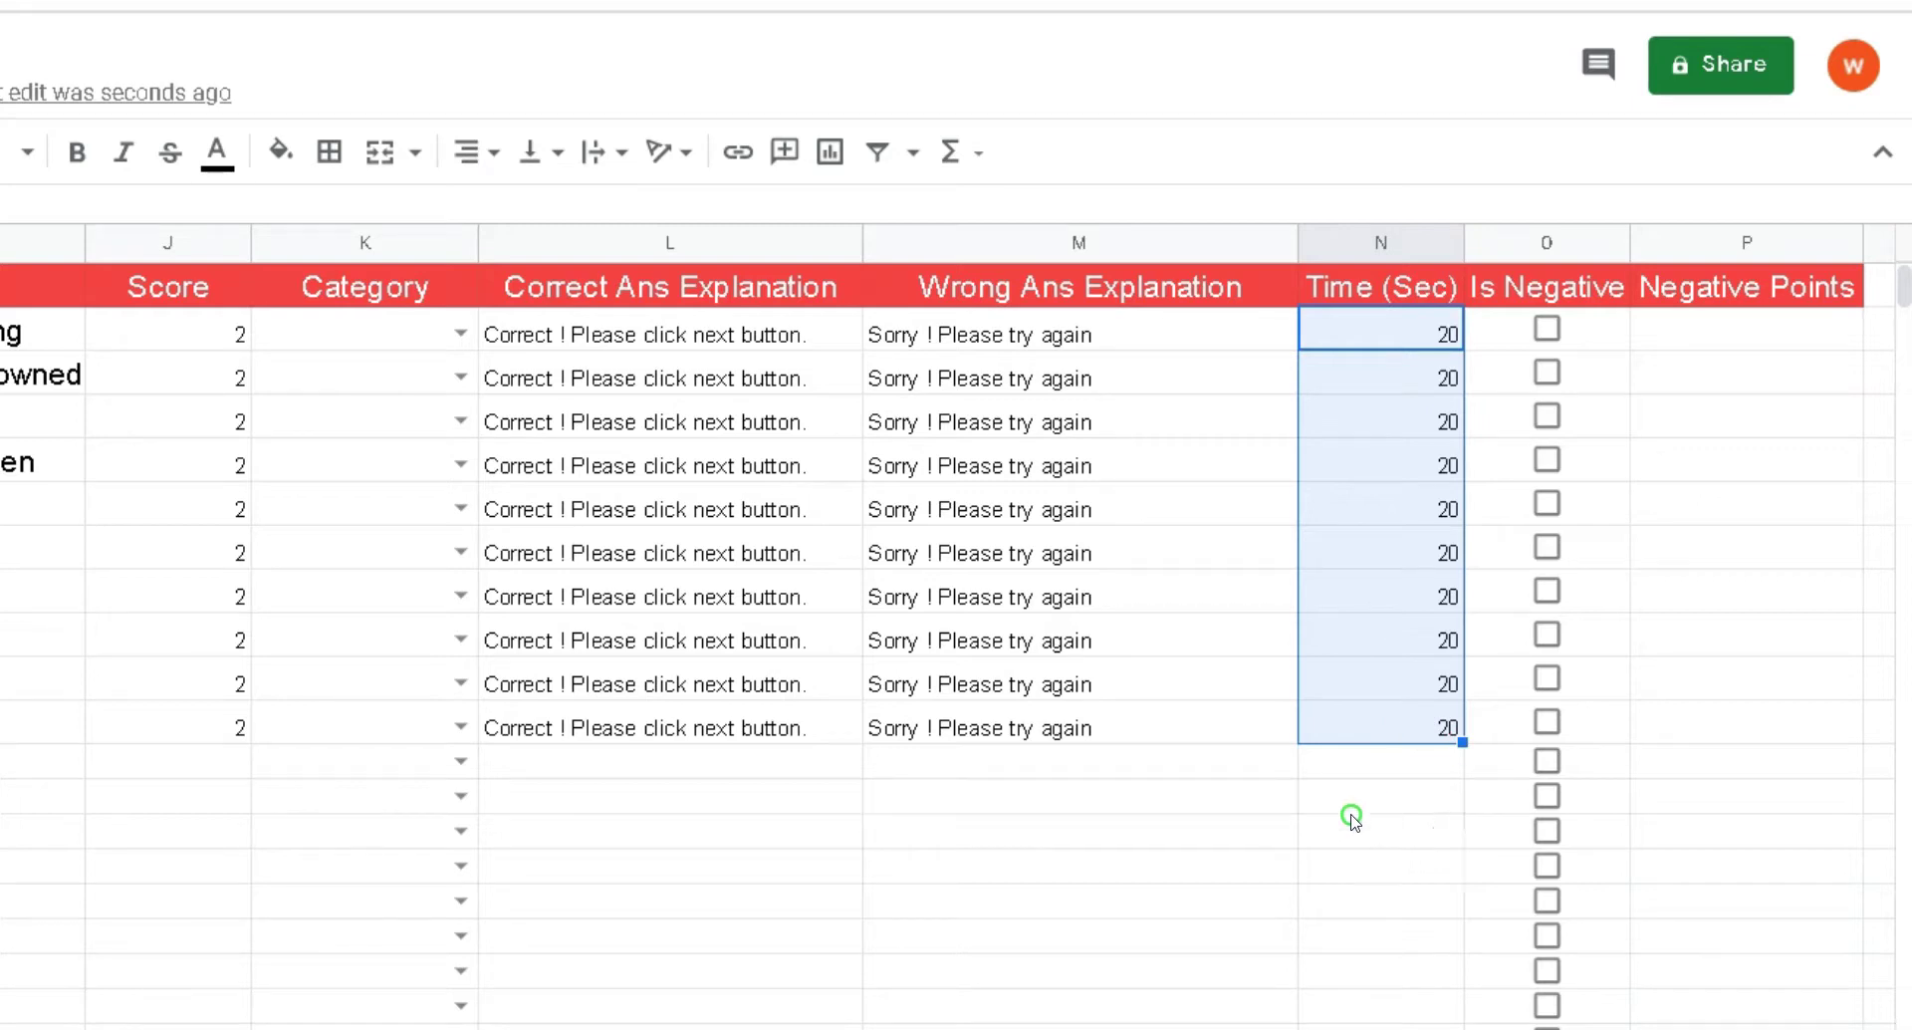
- Tick the Is Negative checkbox for all ten quiz questions
{"action": "scroll", "coordinate": [1353, 819], "scroll_direction": "right", "scroll_amount": 5}
{"action": "left_click", "coordinate": [992, 331]}
{"action": "left_click", "coordinate": [998, 376]}
{"action": "left_click", "coordinate": [991, 416]}
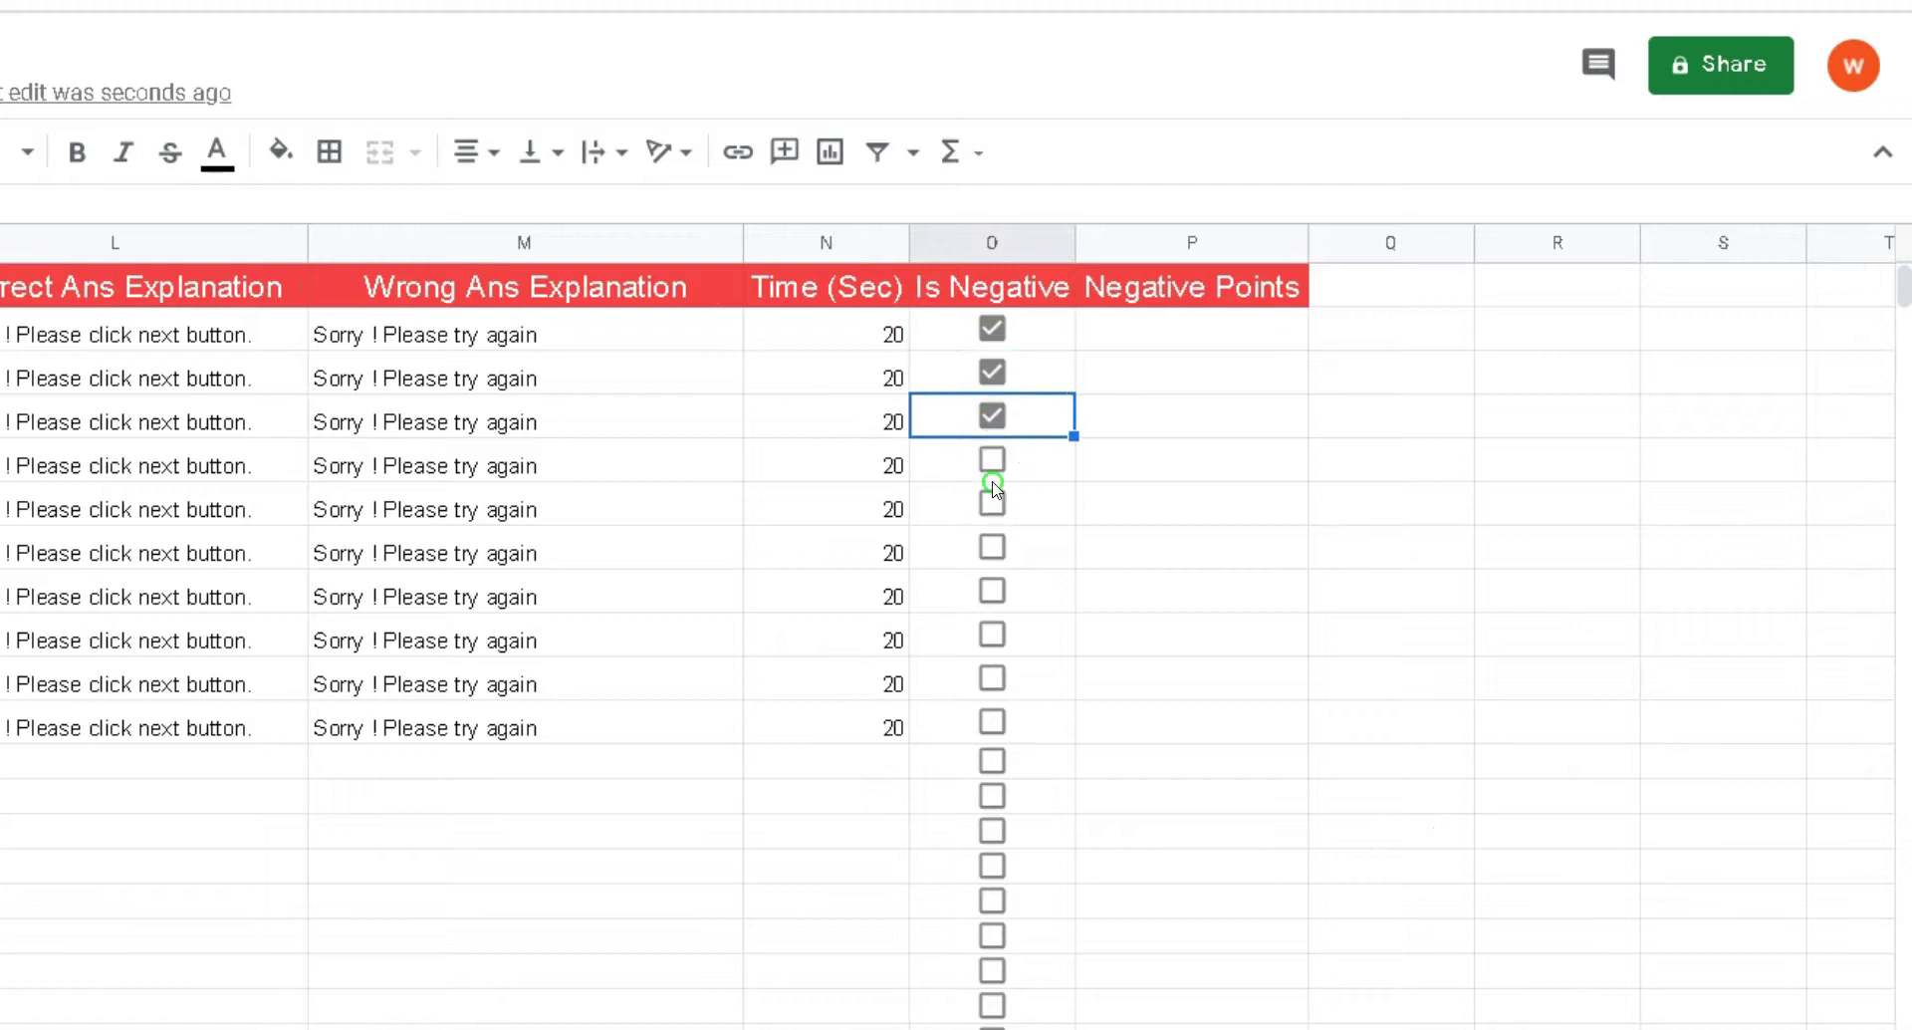
{"action": "left_click", "coordinate": [993, 480]}
{"action": "left_click", "coordinate": [1002, 509]}
{"action": "left_click", "coordinate": [1000, 566]}
{"action": "left_click", "coordinate": [995, 595]}
{"action": "left_click", "coordinate": [994, 639]}
{"action": "left_click", "coordinate": [998, 685]}
{"action": "left_click", "coordinate": [999, 734]}
- Enter 1 in the first Negative Points cell and fill it down to all rows
{"action": "left_click", "coordinate": [1170, 339]}
{"action": "type", "text": "1"}
{"action": "left_click", "coordinate": [1179, 424]}
{"action": "left_click", "coordinate": [1190, 334]}
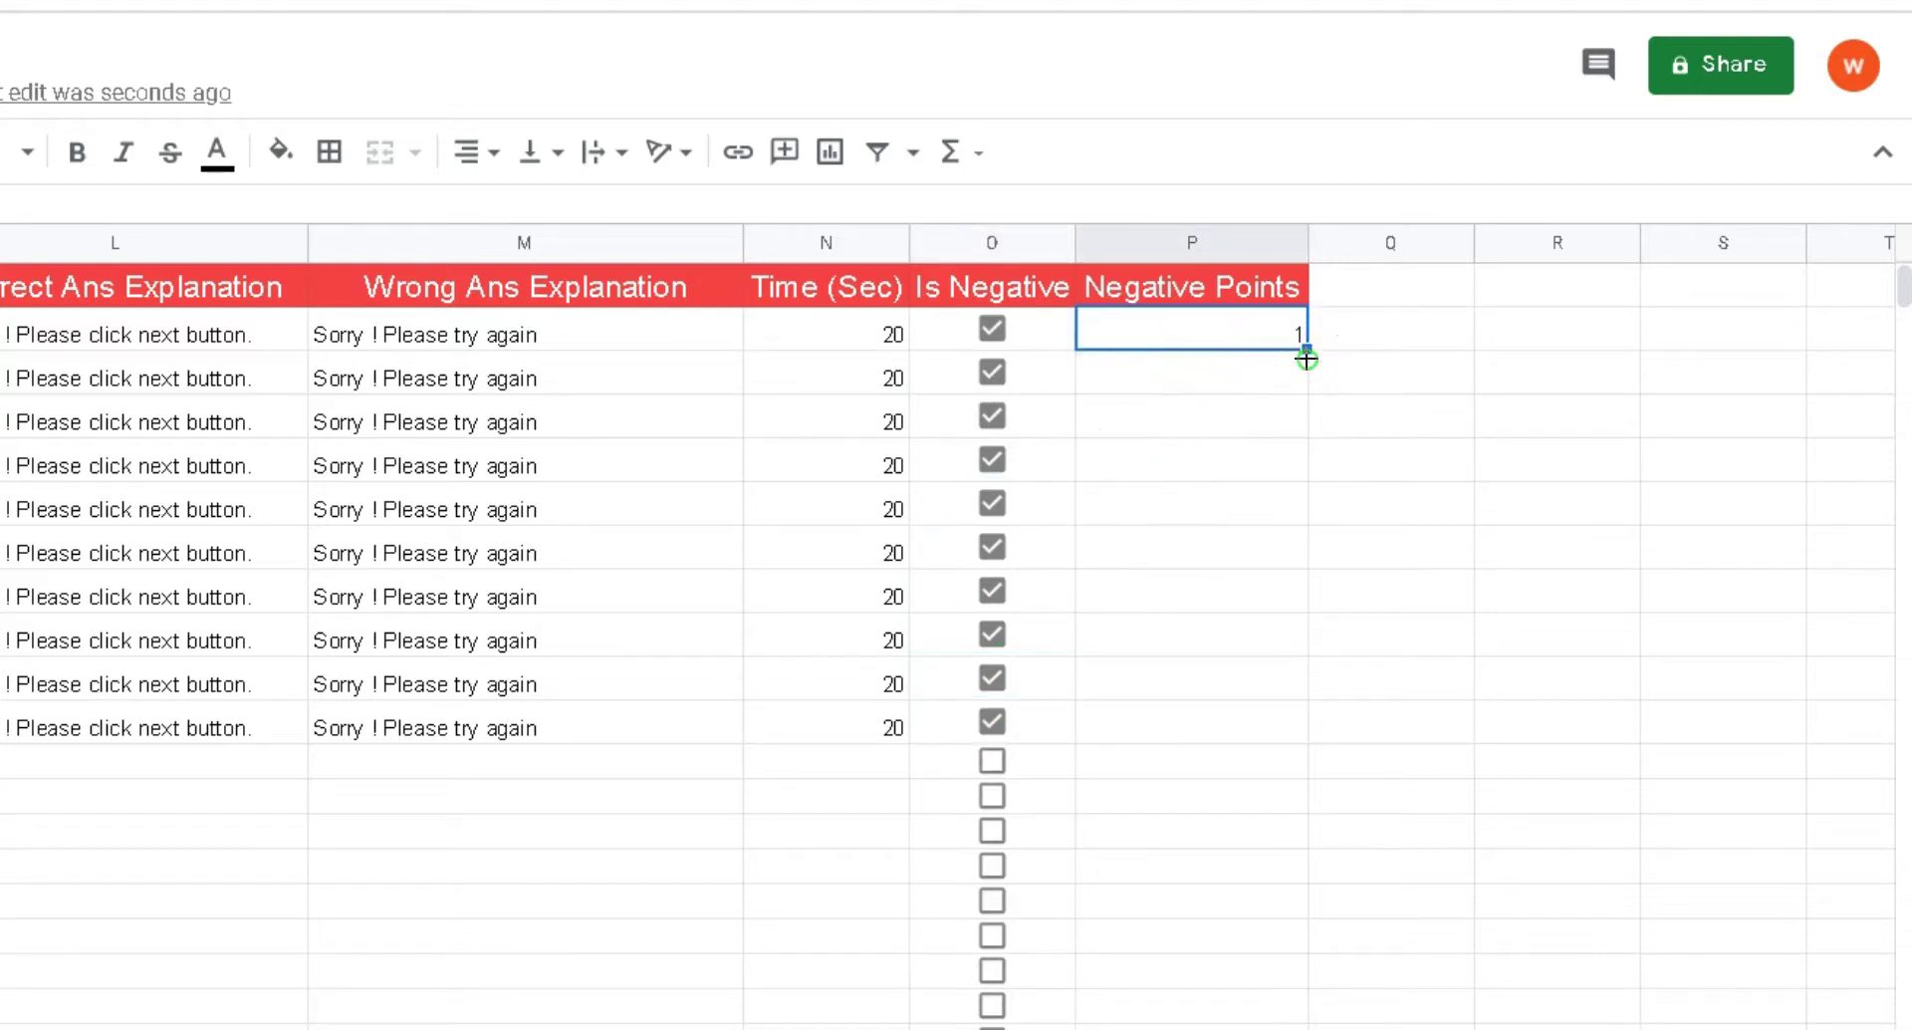
{"action": "left_click_drag", "start_coordinate": [1305, 351], "coordinate": [1276, 686]}
{"action": "left_click_drag", "start_coordinate": [1422, 677], "coordinate": [1244, 423]}
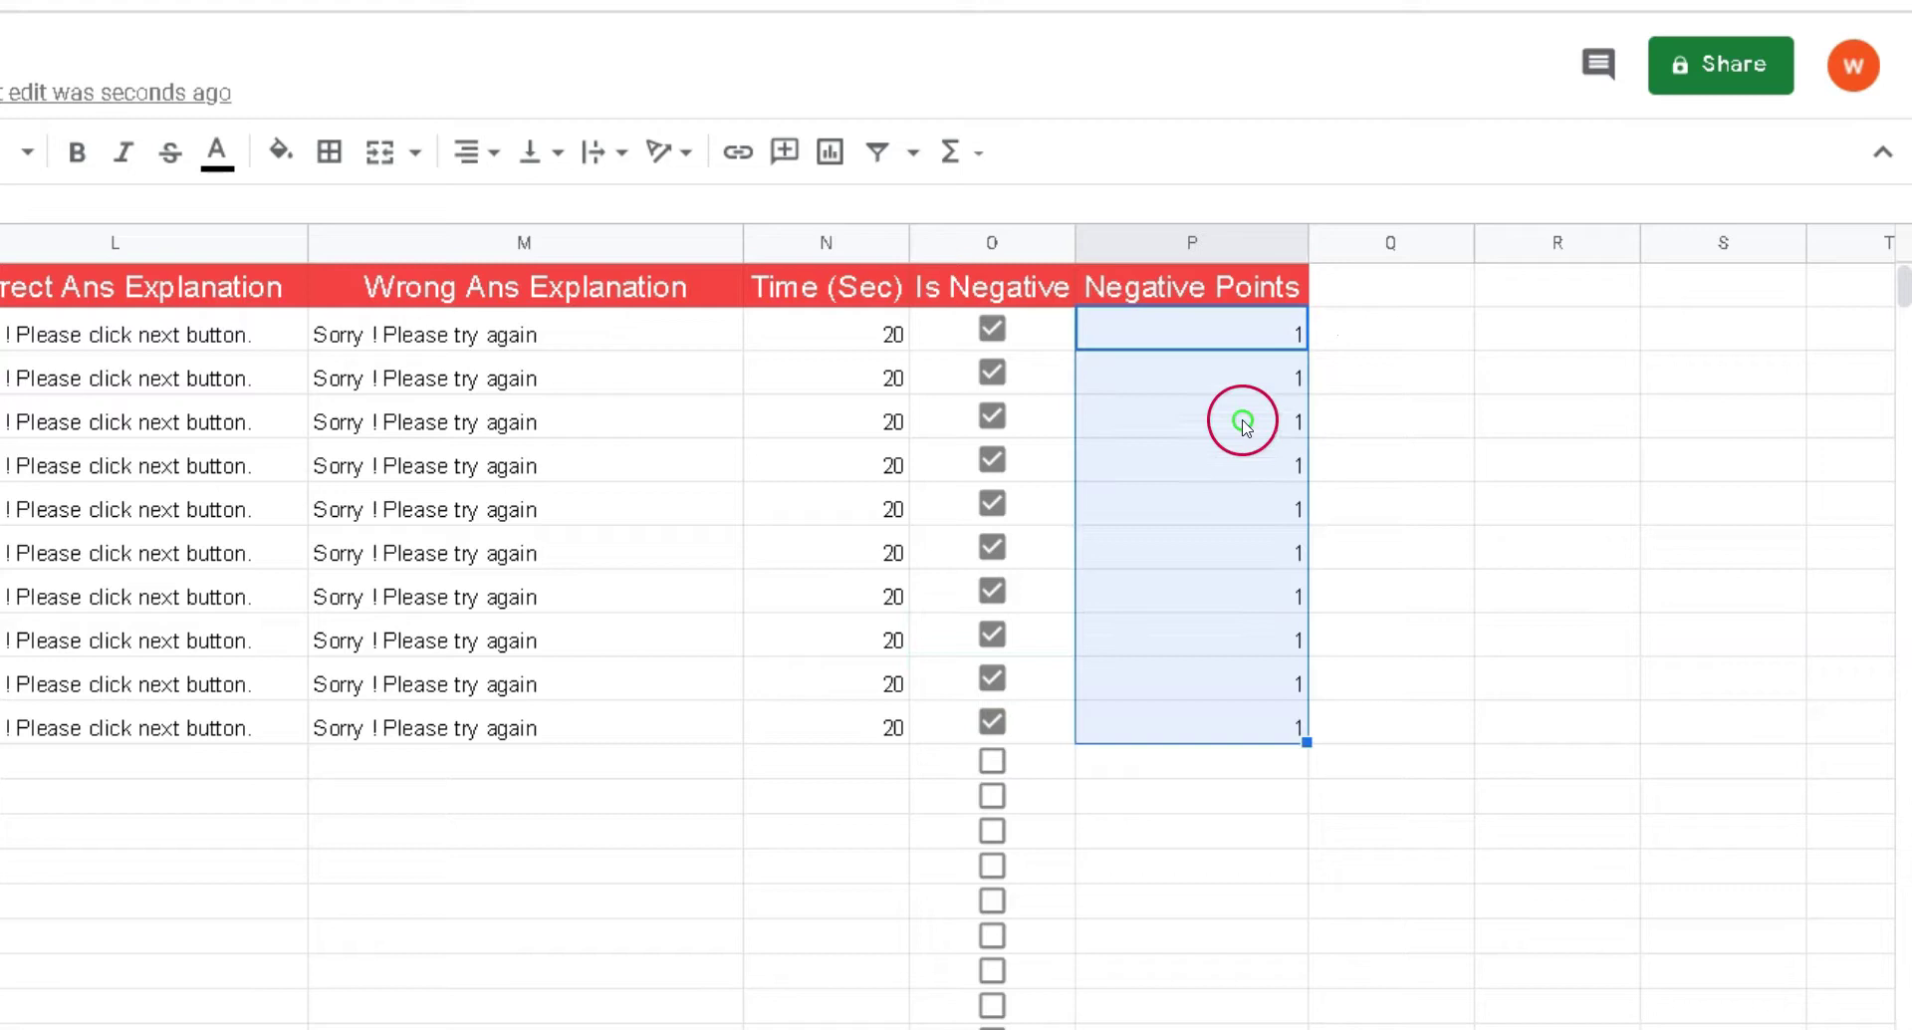
{"action": "left_click", "coordinate": [1250, 844]}
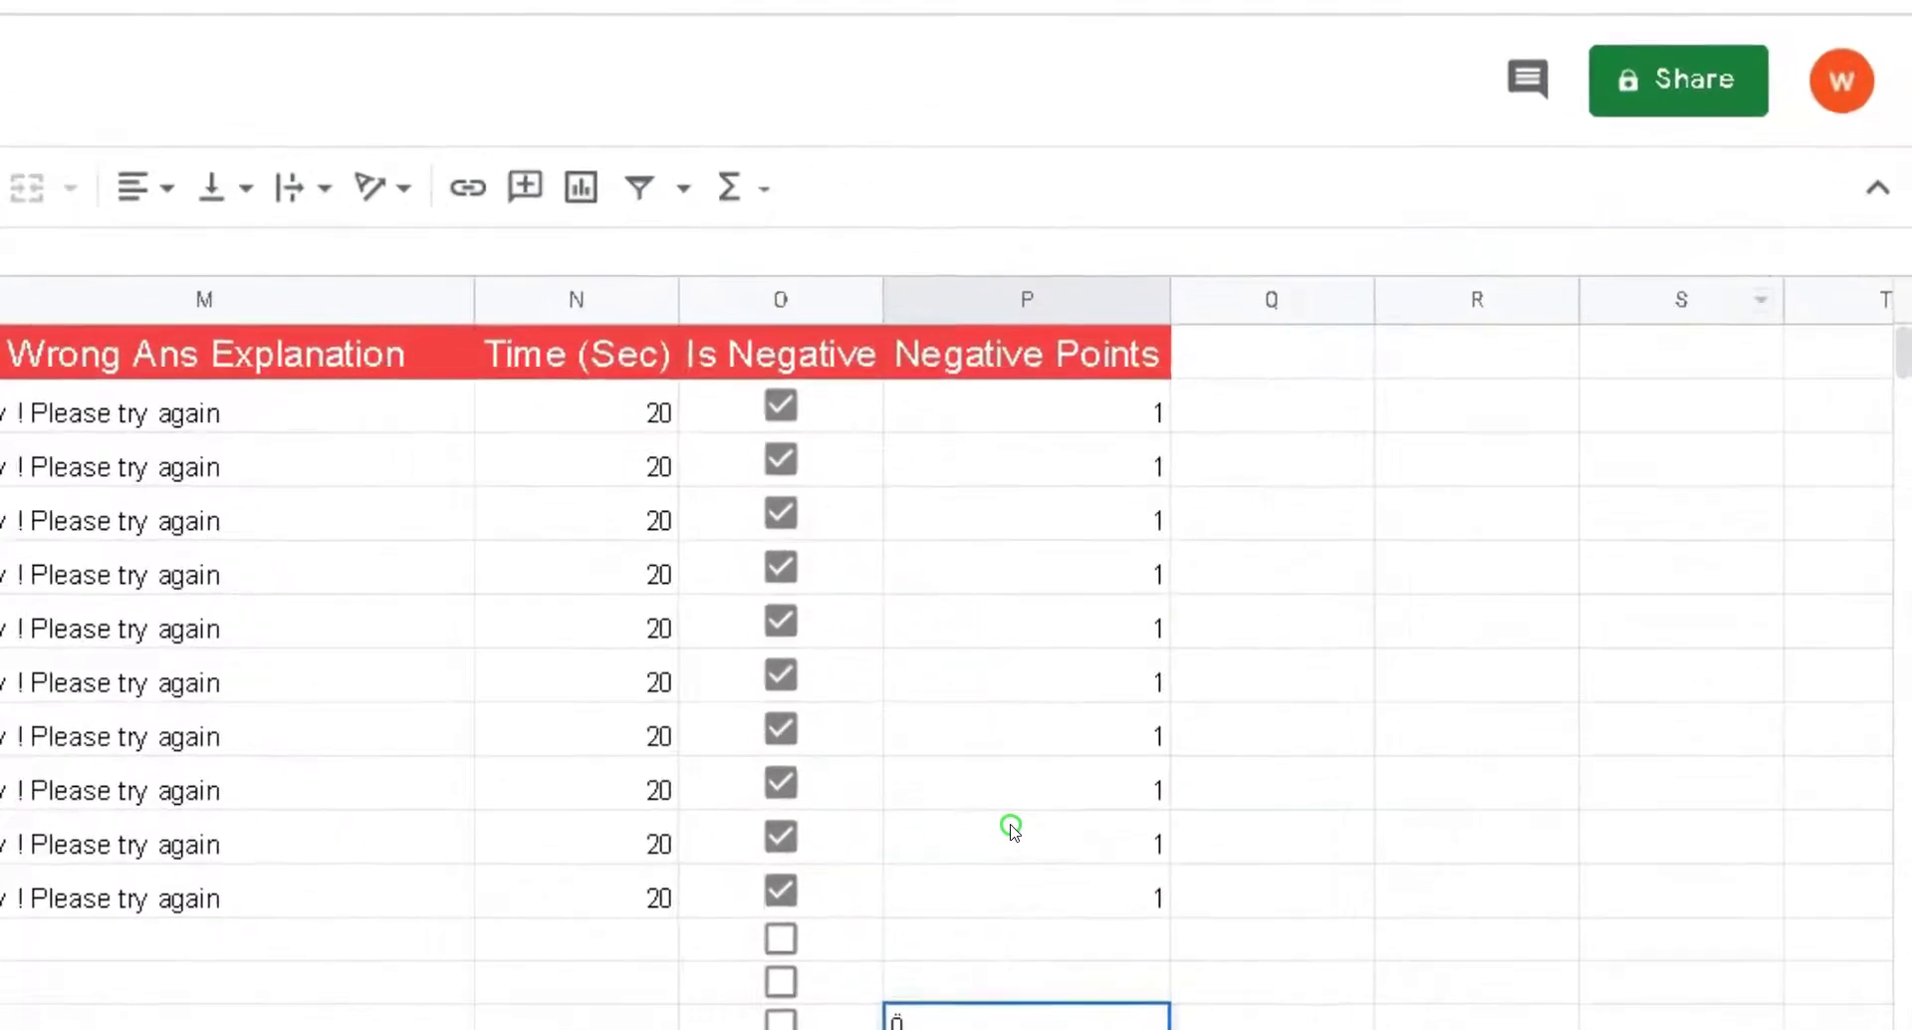
- Share the spreadsheet as editable by anyone with the link, then publish the quiz via GS2WP Quiz
{"action": "left_click", "coordinate": [1650, 110]}
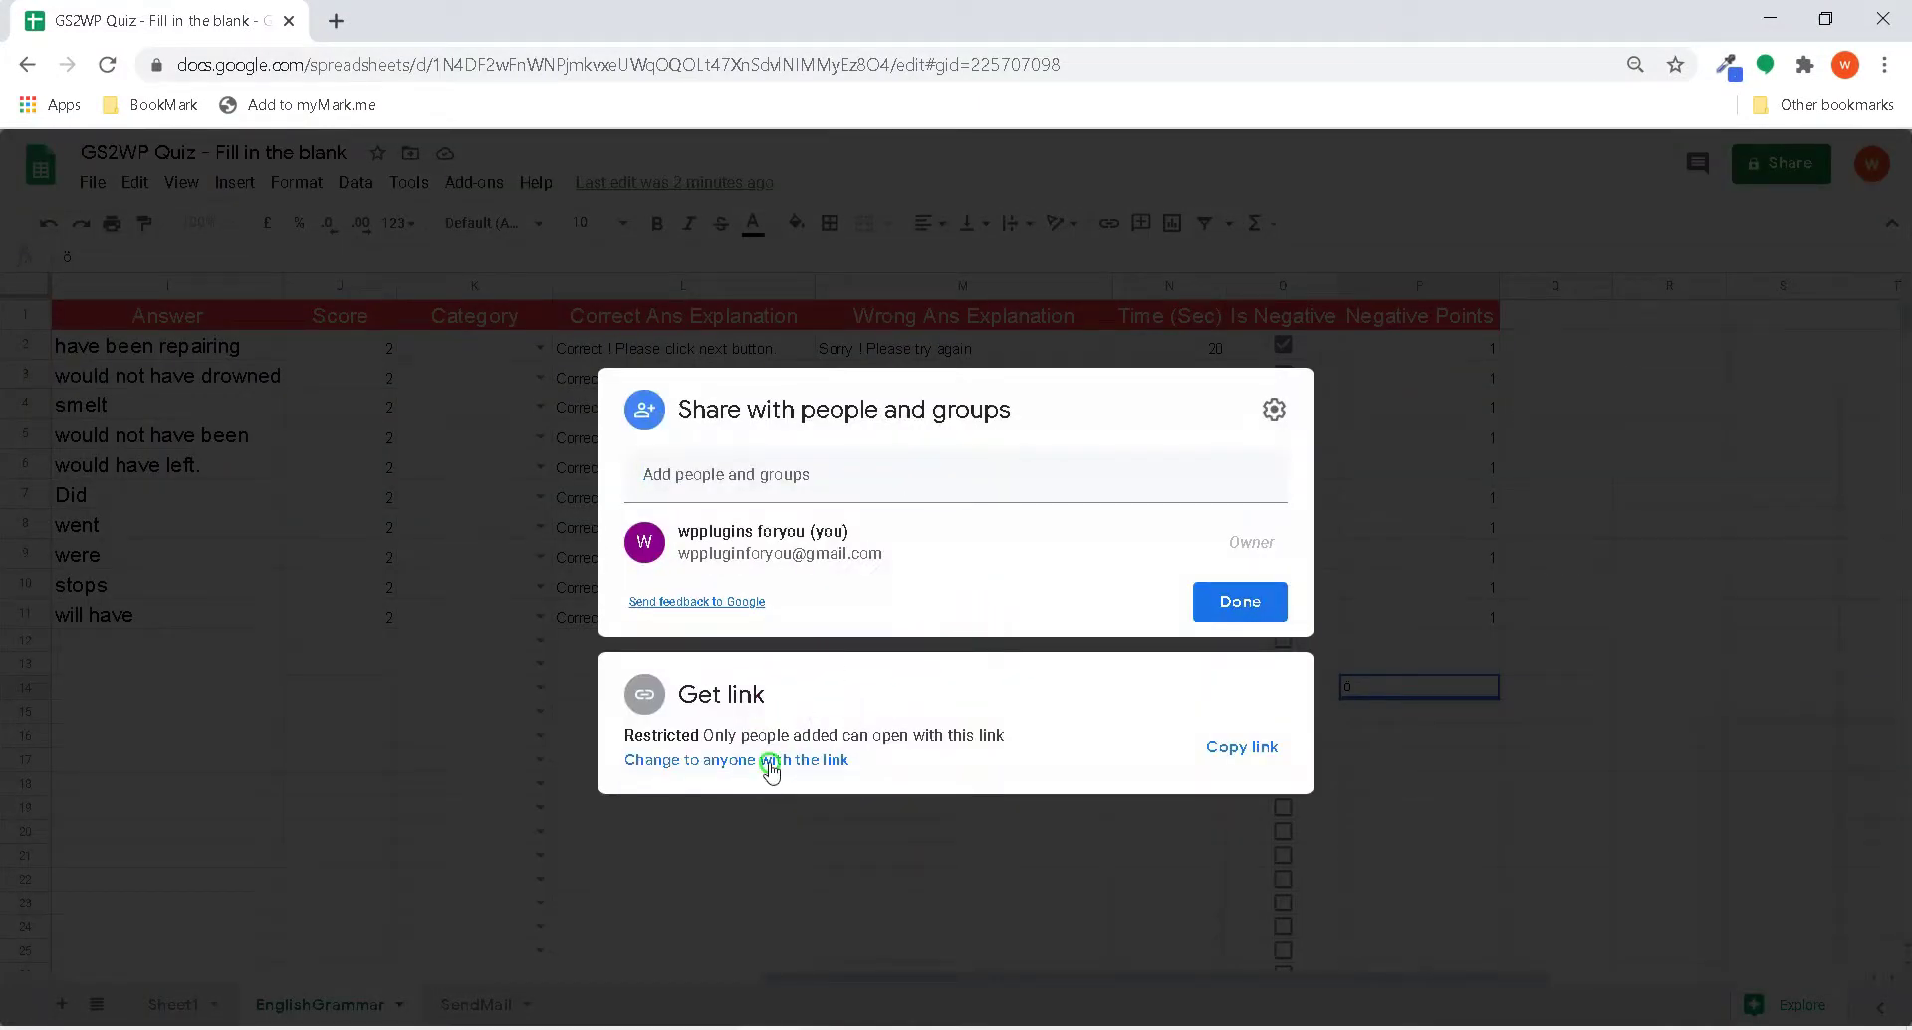
{"action": "left_click", "coordinate": [768, 761]}
{"action": "left_click", "coordinate": [1224, 687]}
{"action": "left_click", "coordinate": [1262, 840]}
{"action": "left_click", "coordinate": [1221, 745]}
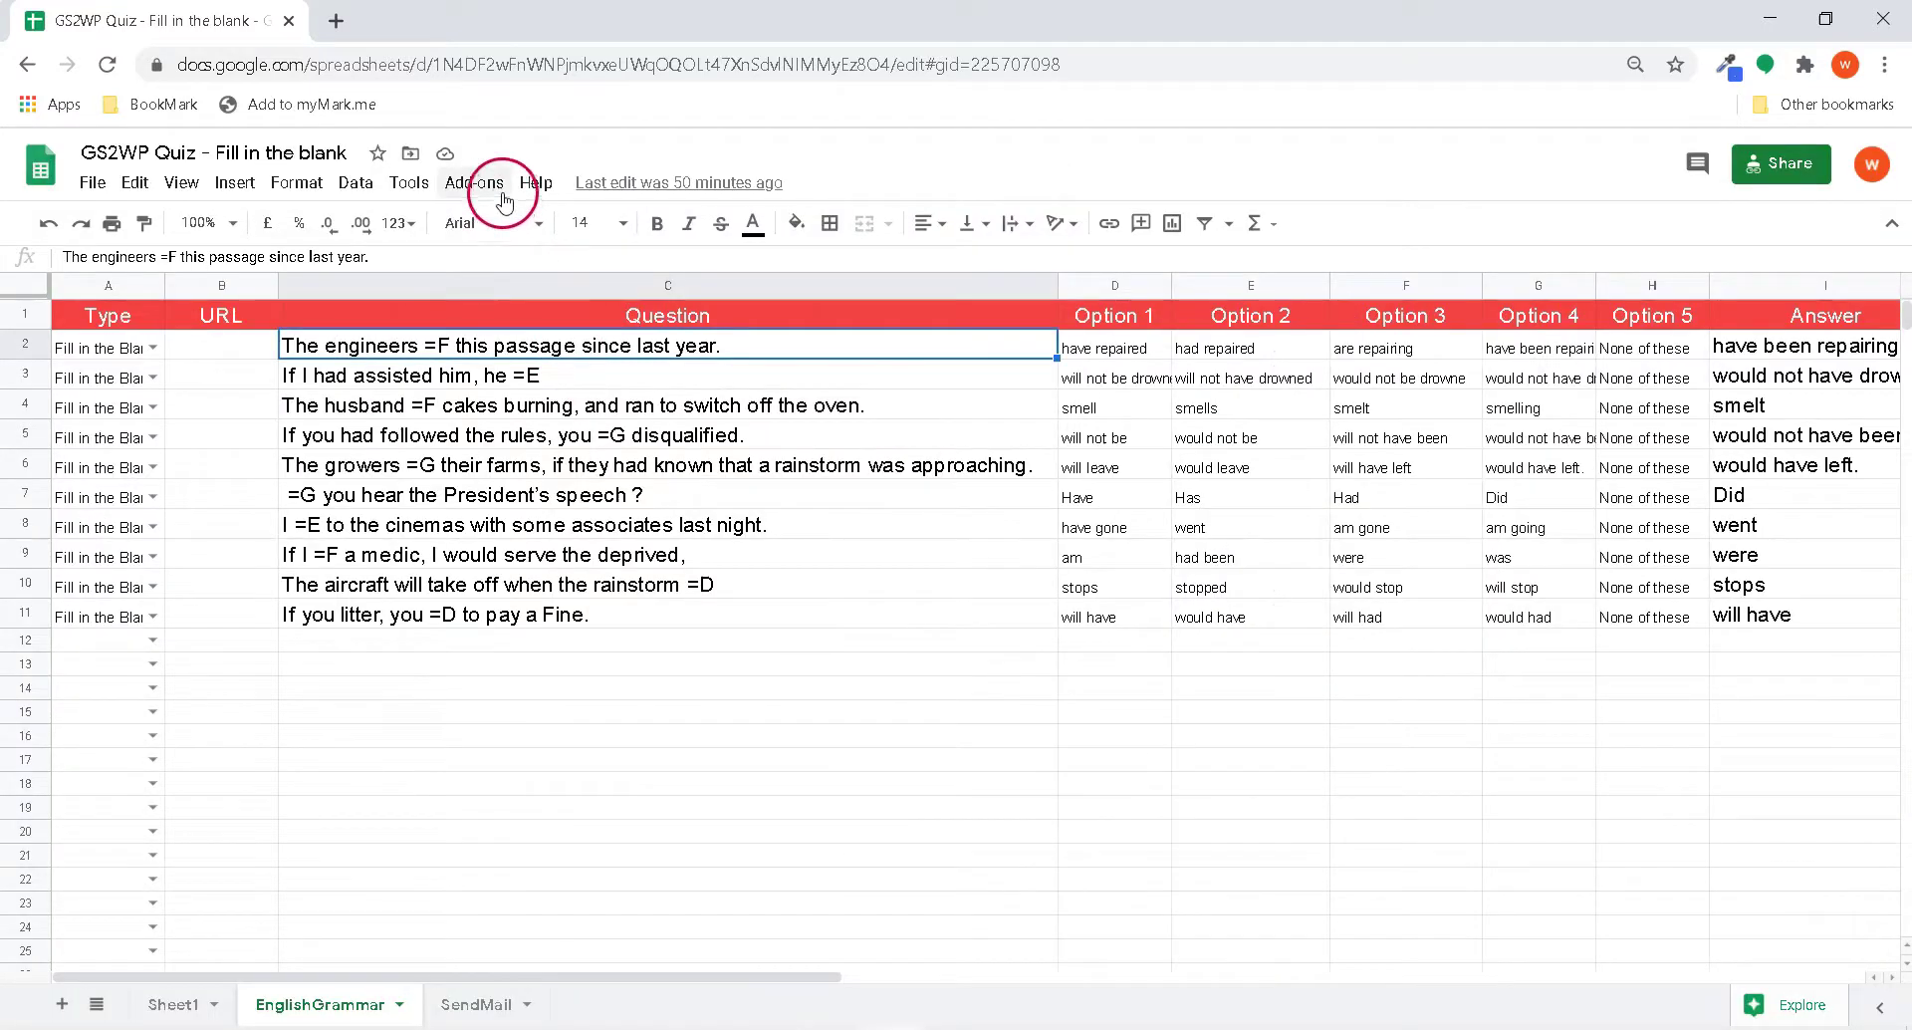
{"action": "left_click", "coordinate": [474, 182]}
{"action": "left_click", "coordinate": [733, 396]}
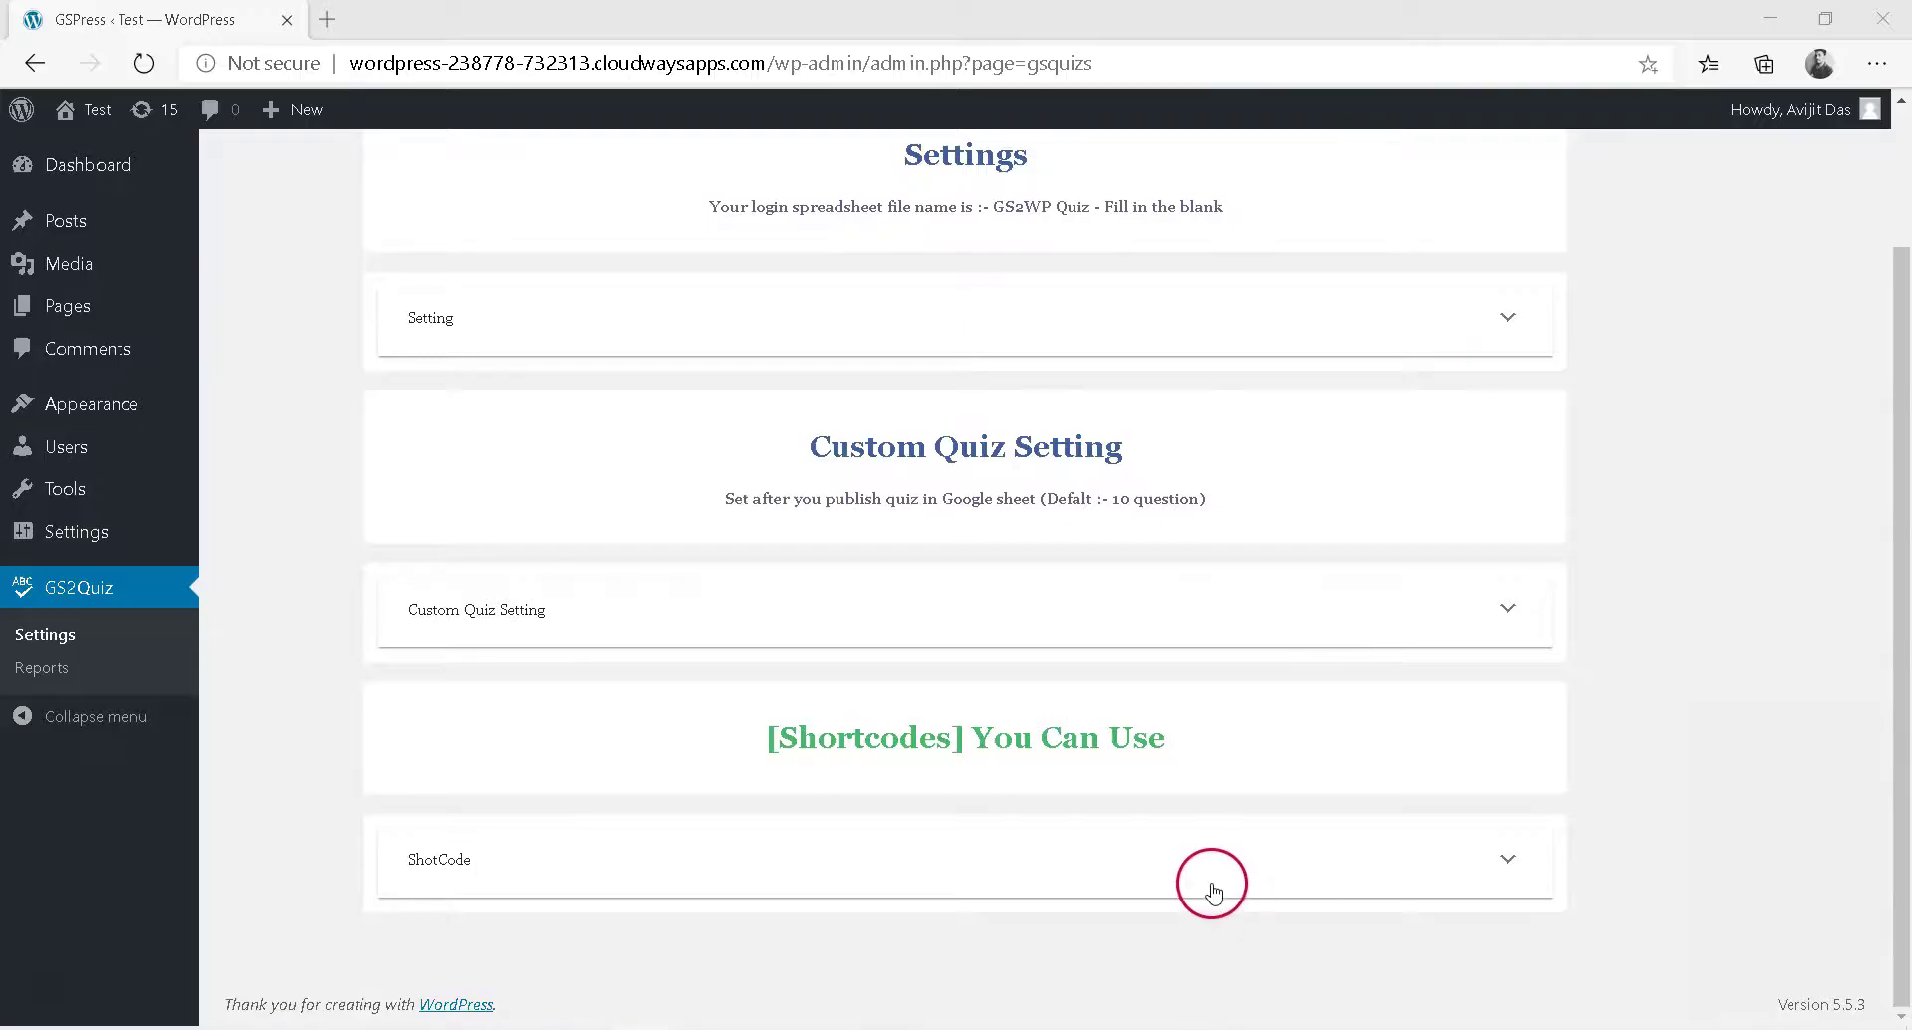
- Copy the [gsquiz sheet="EnglishGrammar"] shortcode from the GS2Quiz ShotCode list
{"action": "left_click", "coordinate": [1209, 881]}
{"action": "scroll", "coordinate": [1170, 856], "scroll_direction": "down", "scroll_amount": 1}
{"action": "left_click_drag", "start_coordinate": [541, 590], "coordinate": [659, 597]}
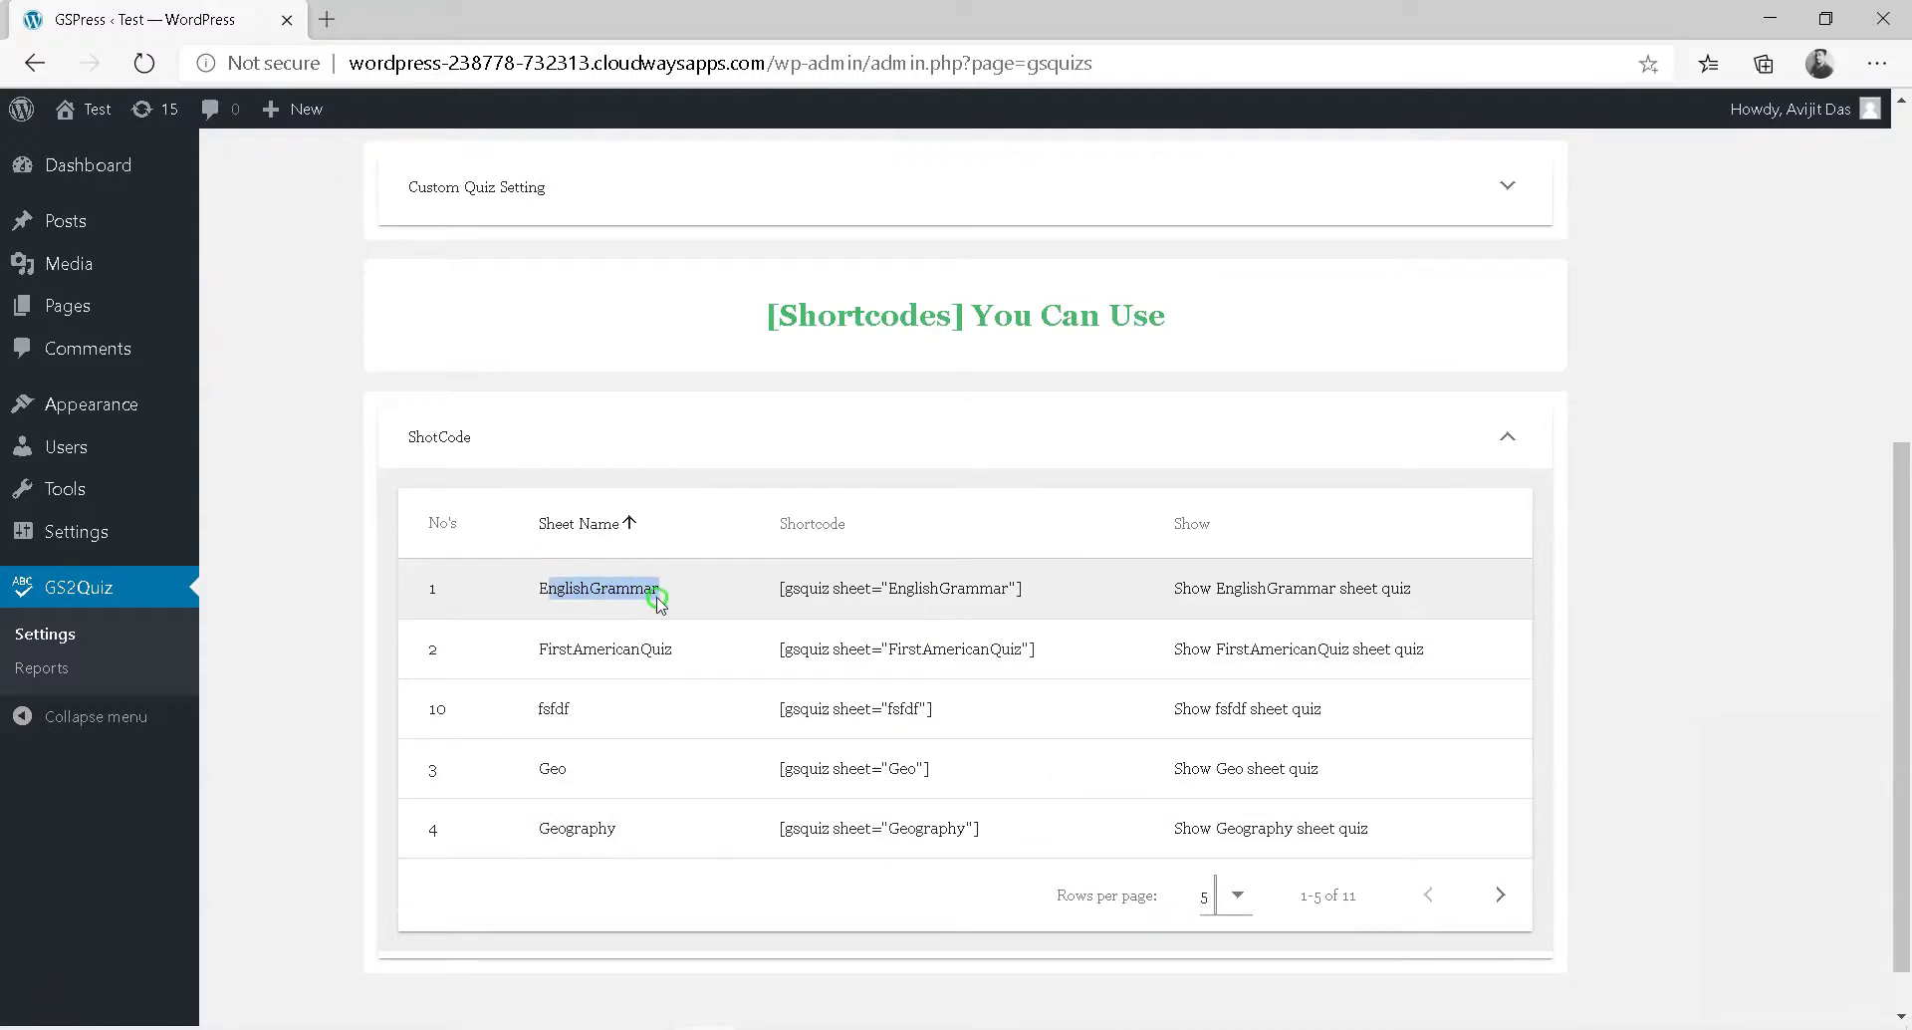
{"action": "left_click_drag", "start_coordinate": [779, 588], "coordinate": [1029, 604]}
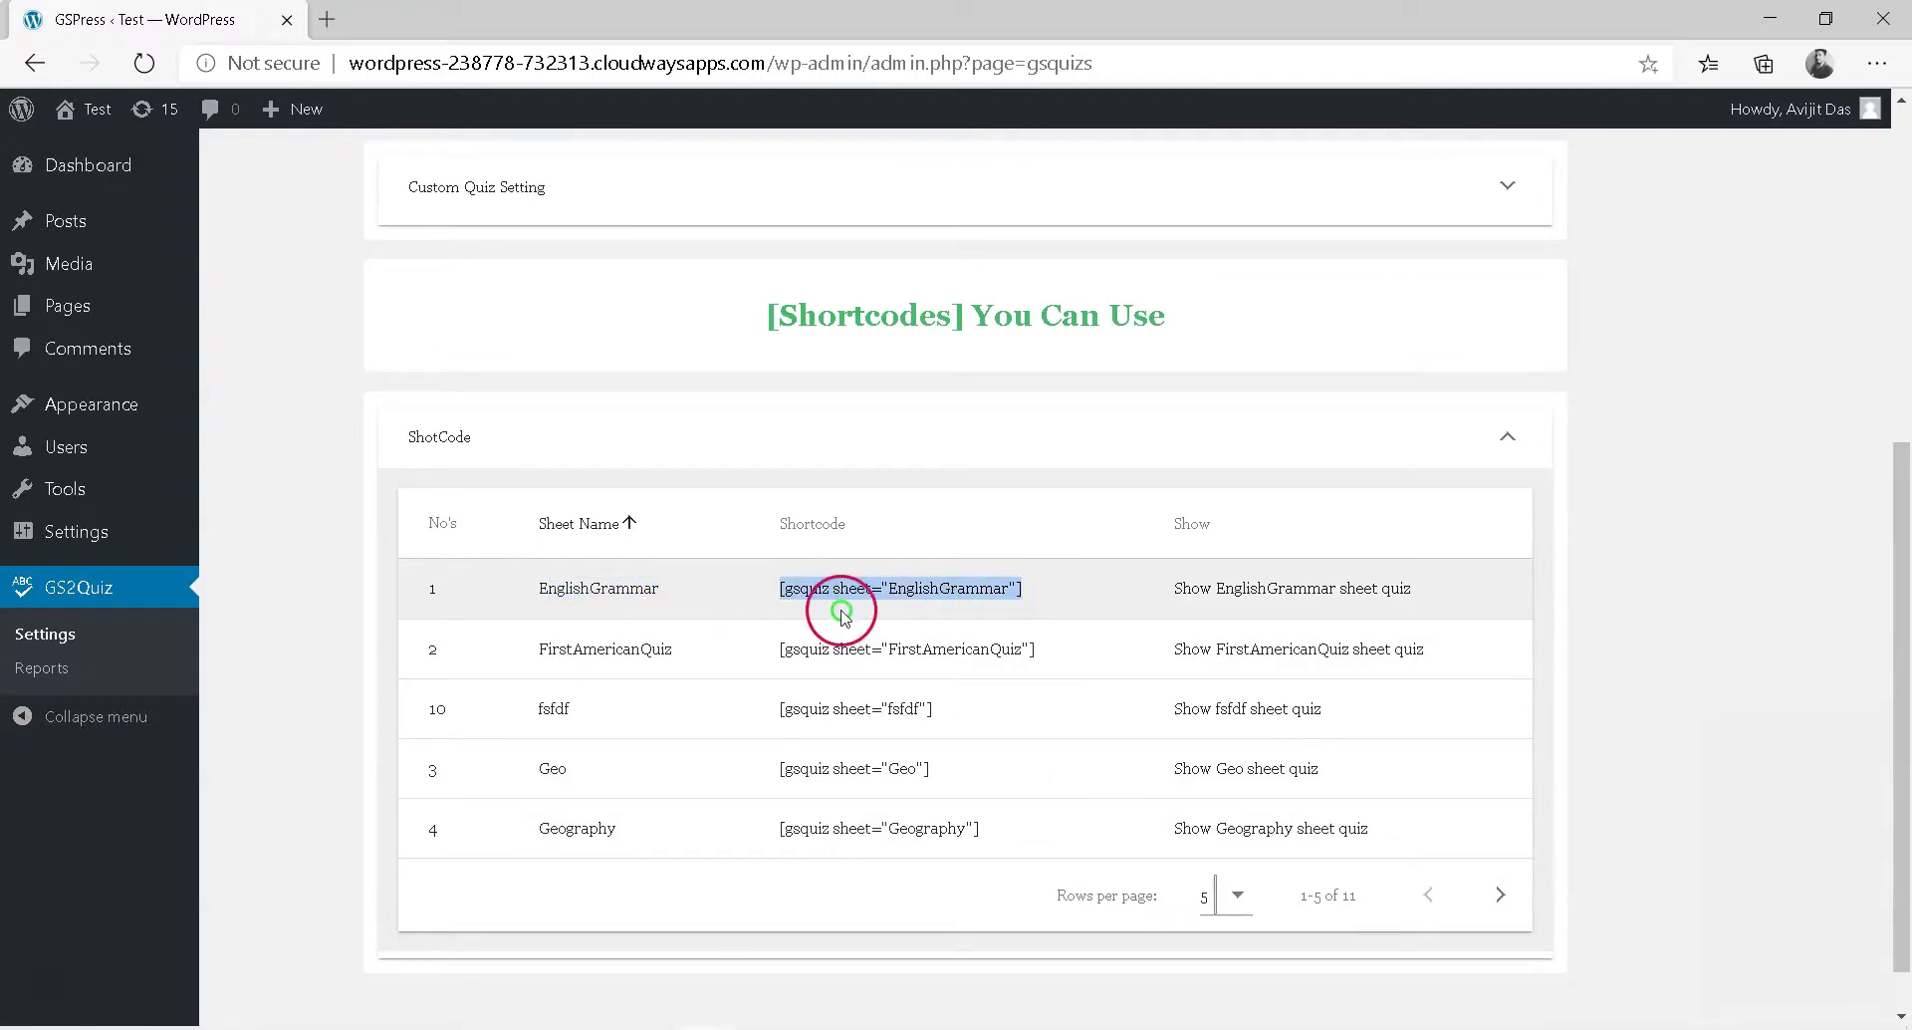
{"action": "right_click", "coordinate": [929, 602]}
{"action": "left_click", "coordinate": [968, 617]}
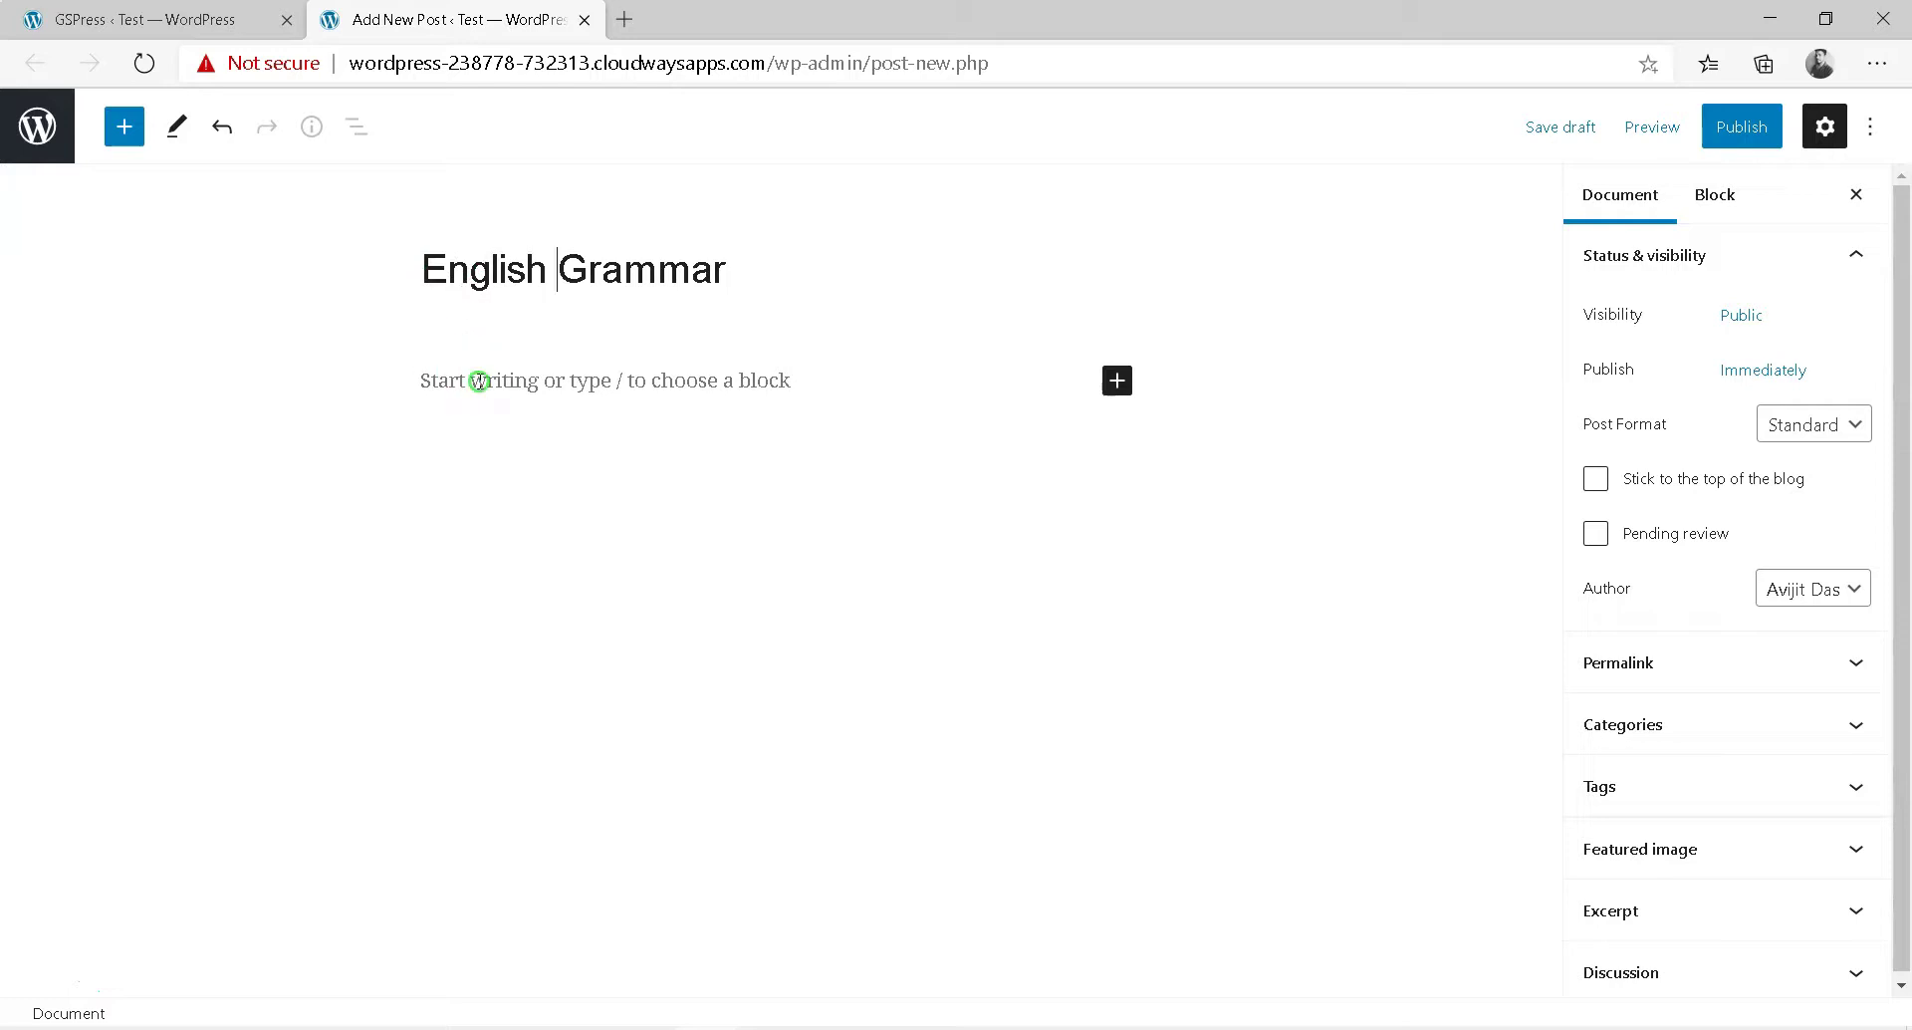
- Paste the quiz shortcode into the English Grammar post, publish it, and start the live quiz
{"action": "left_click", "coordinate": [479, 380]}
{"action": "key", "text": "ctrl+v"}
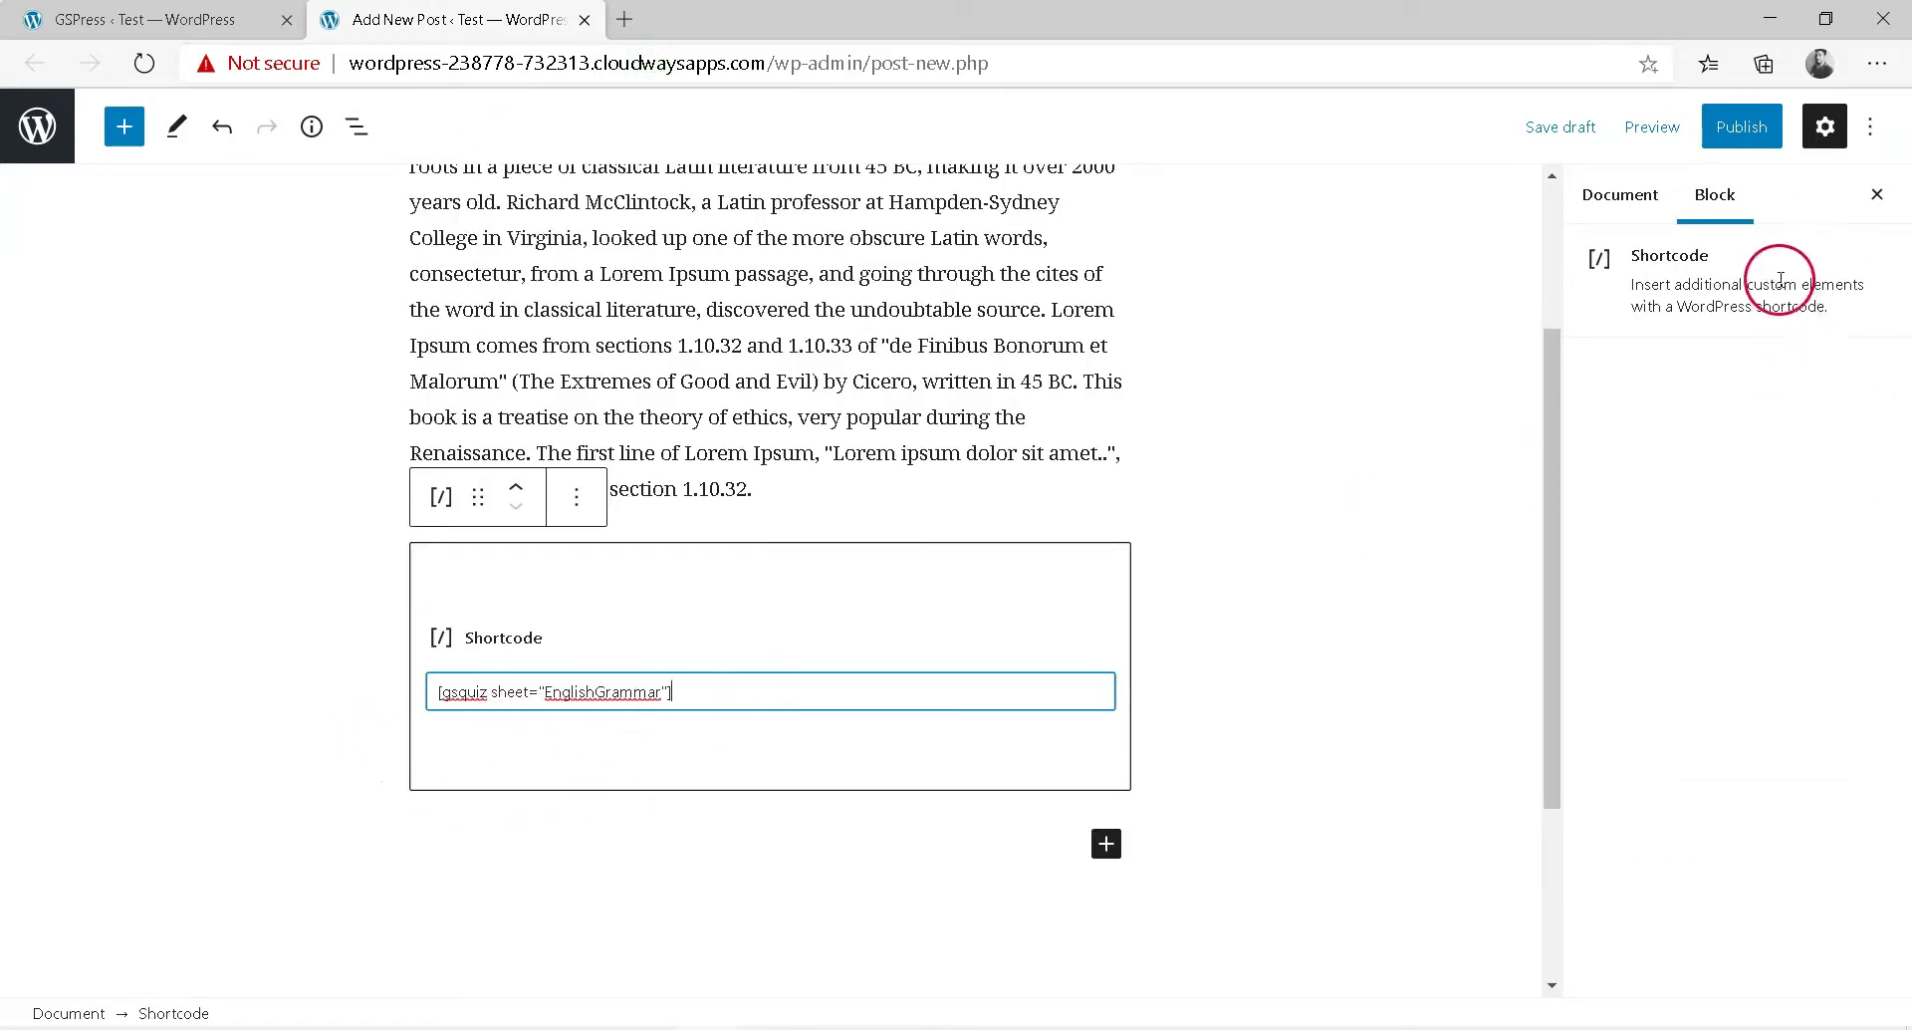
{"action": "left_click", "coordinate": [1742, 127]}
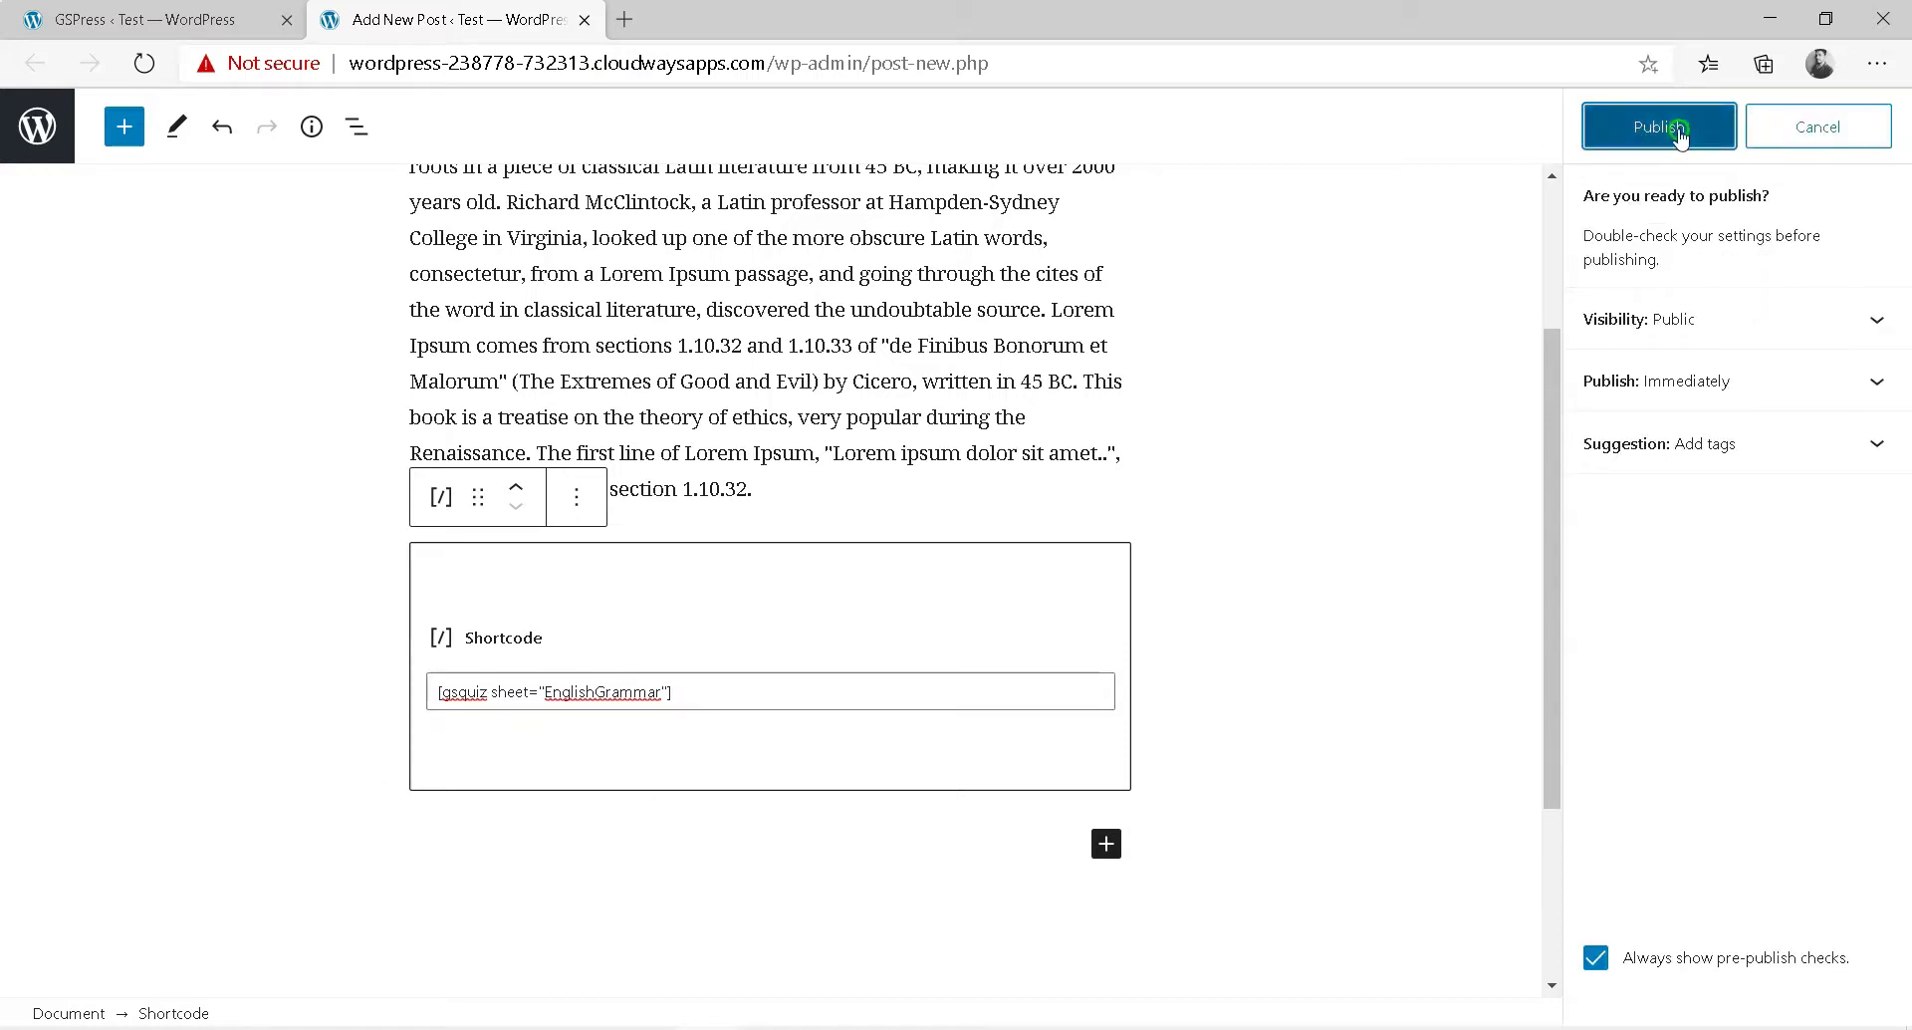
{"action": "left_click", "coordinate": [1679, 129]}
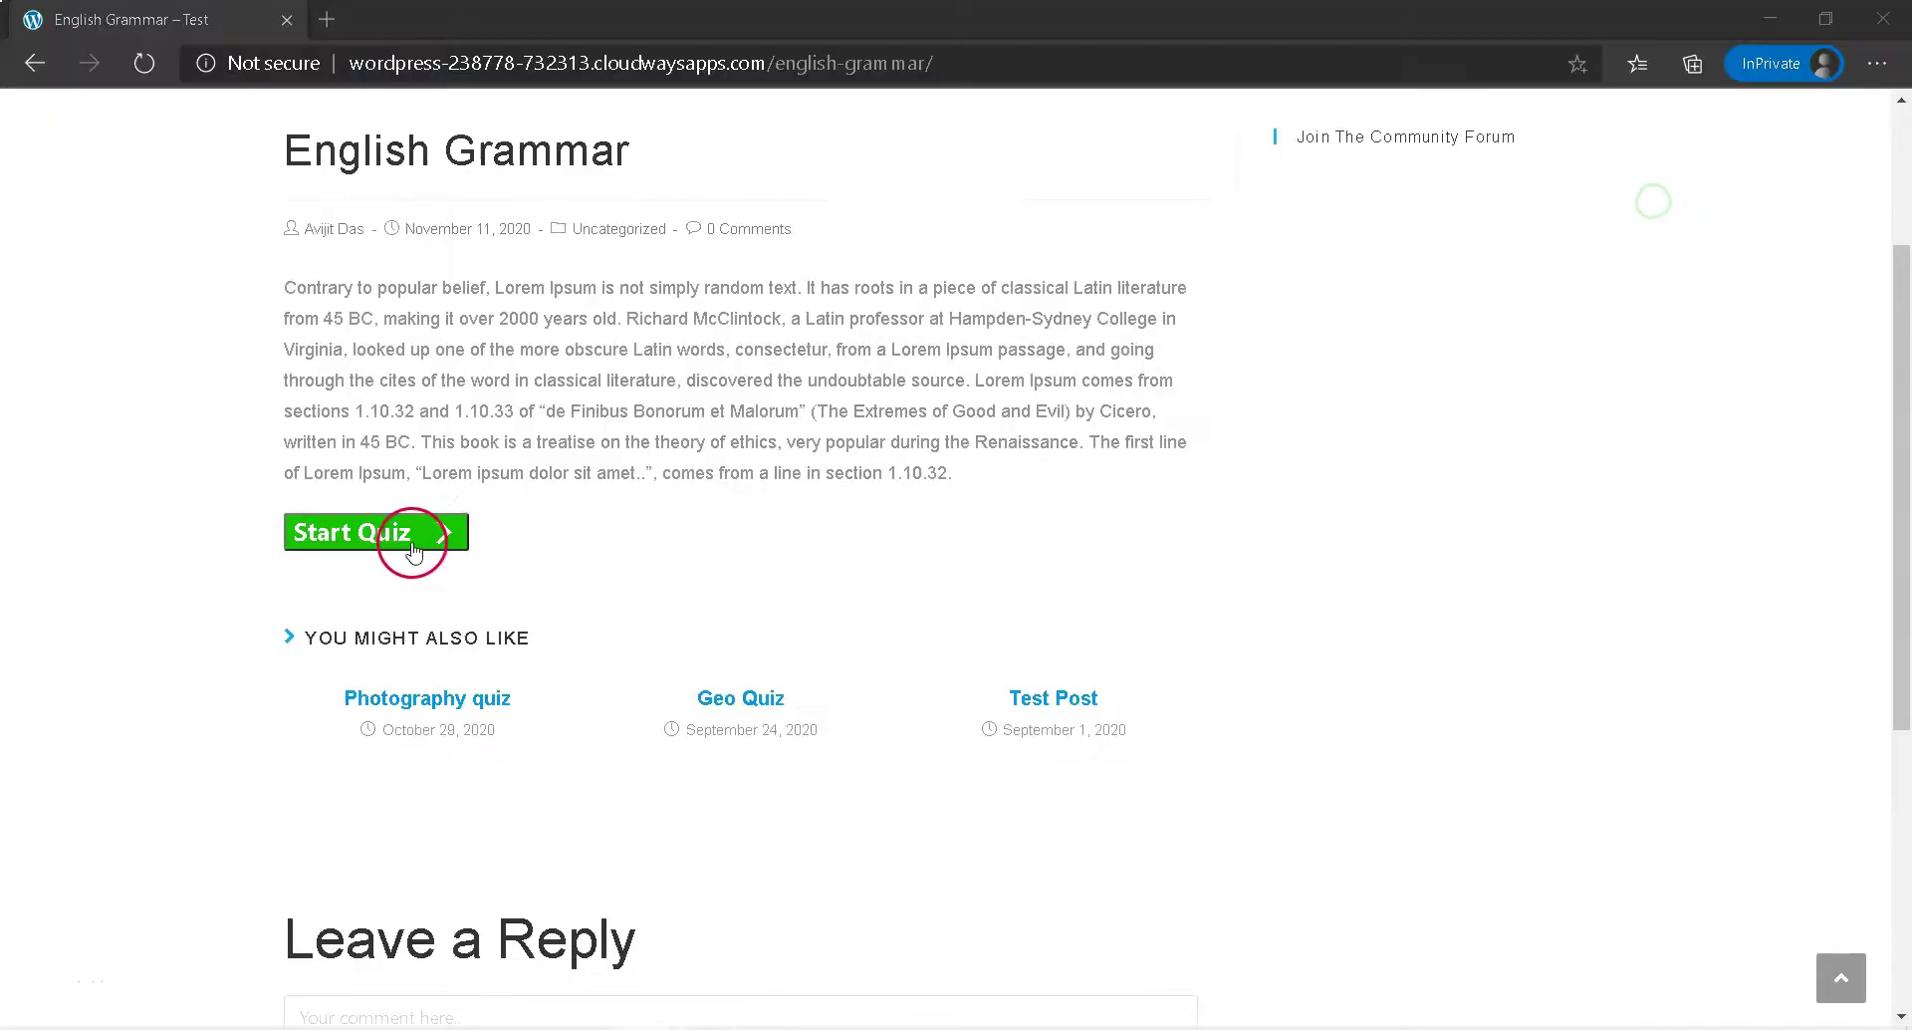
{"action": "left_click", "coordinate": [409, 538]}
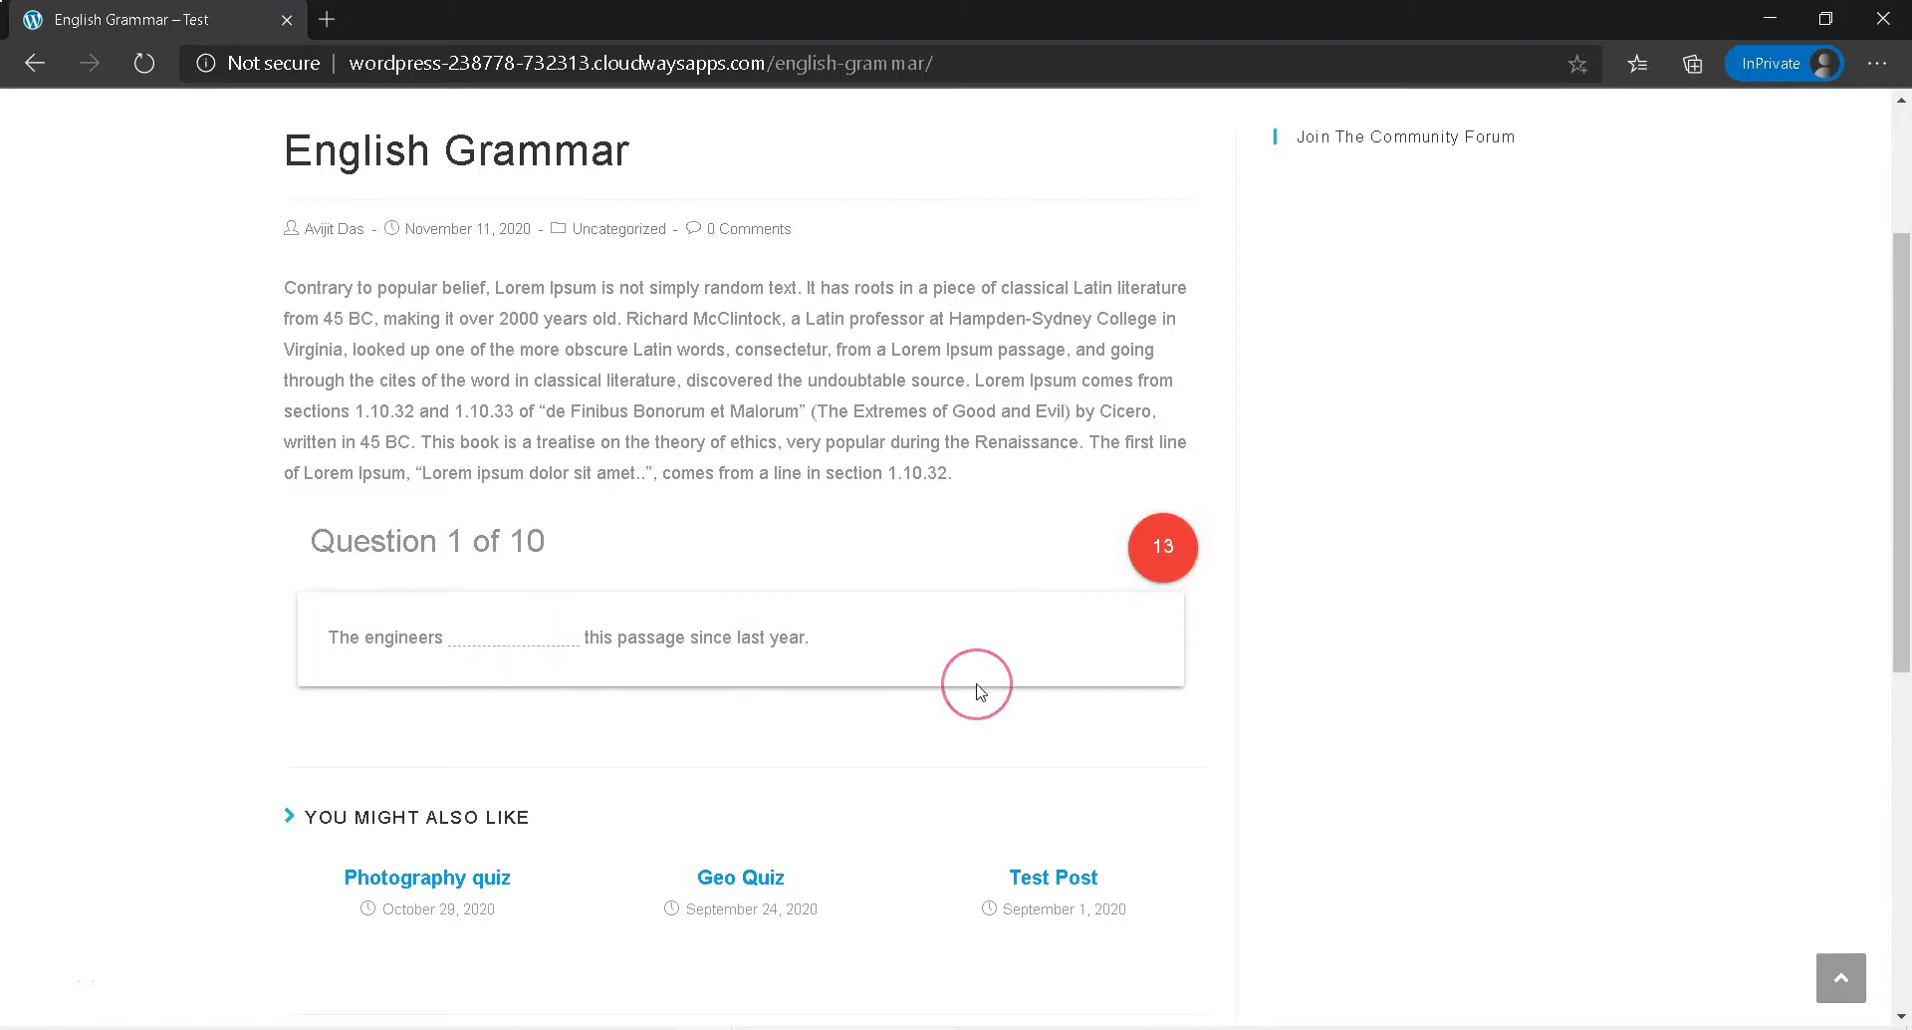
- Answer the first three quiz questions, entering 'have drowned' for question 2
{"action": "left_click", "coordinate": [465, 635]}
{"action": "left_click_drag", "start_coordinate": [468, 645], "coordinate": [1107, 737]}
{"action": "type", "text": "have been rep."}
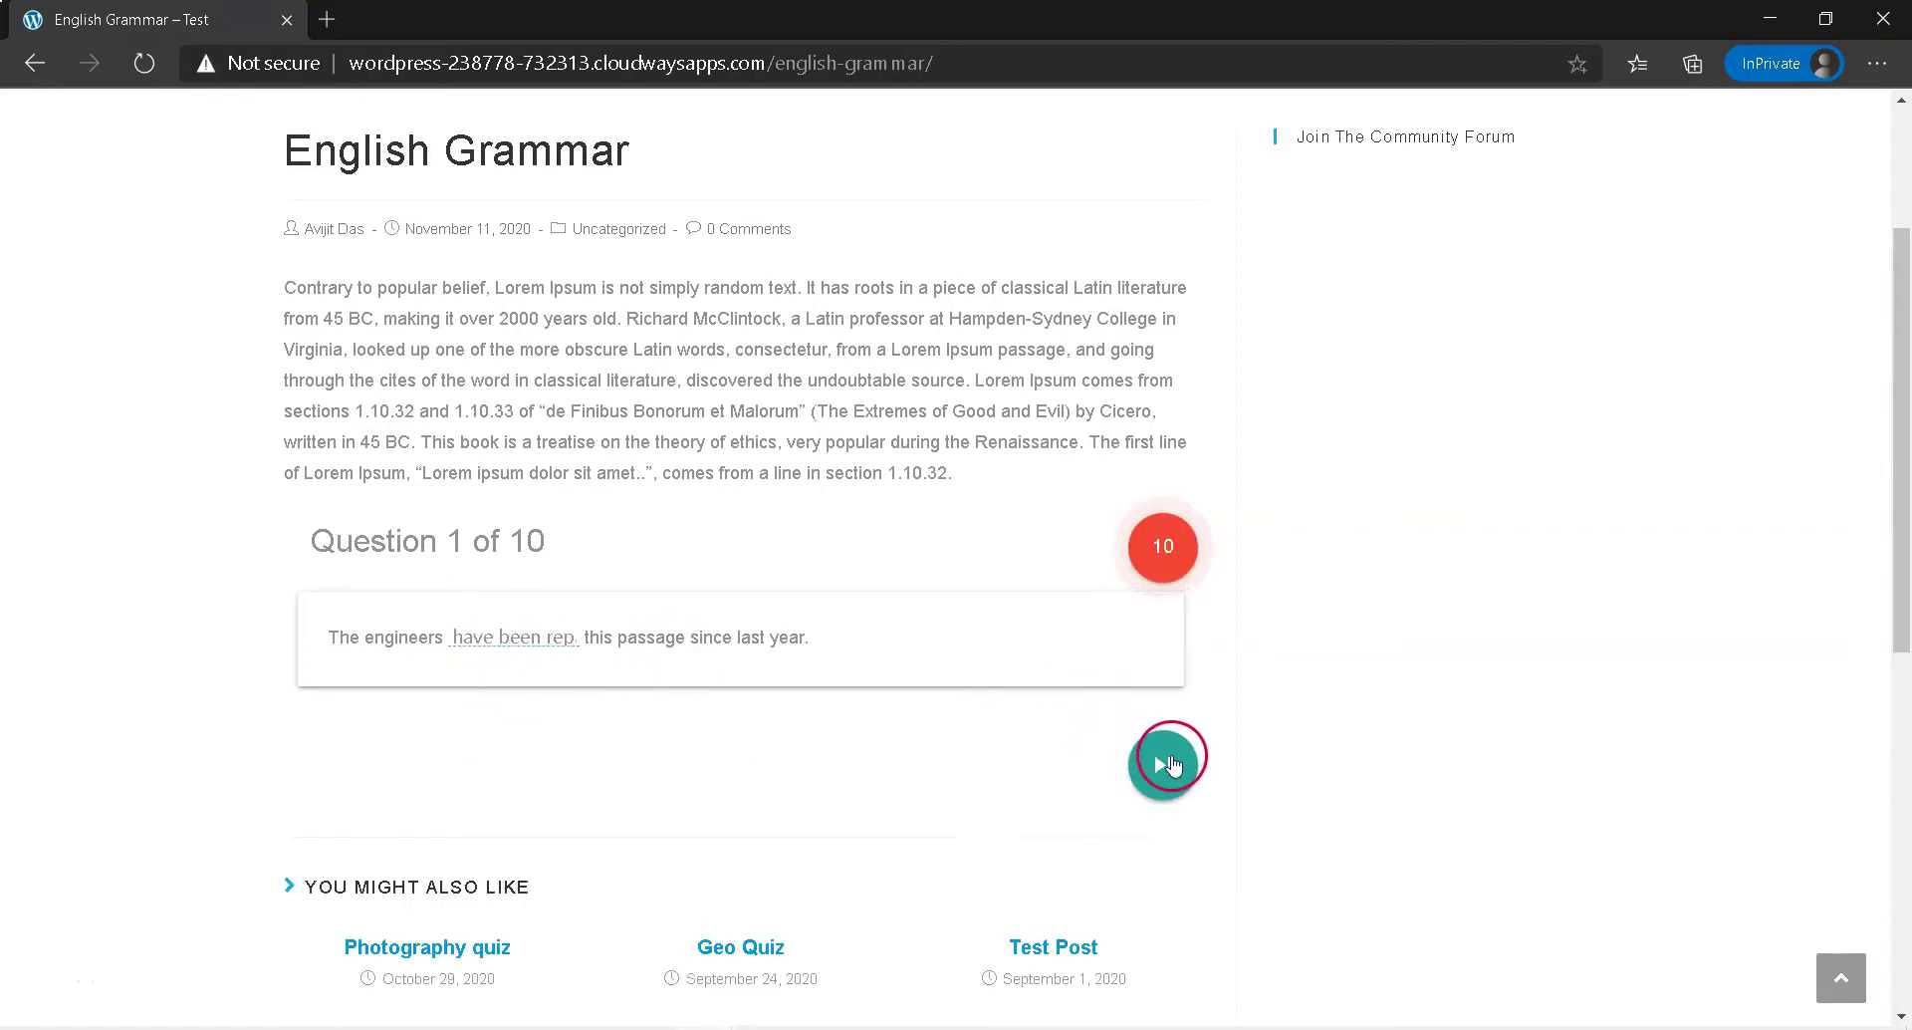
{"action": "left_click", "coordinate": [1168, 763]}
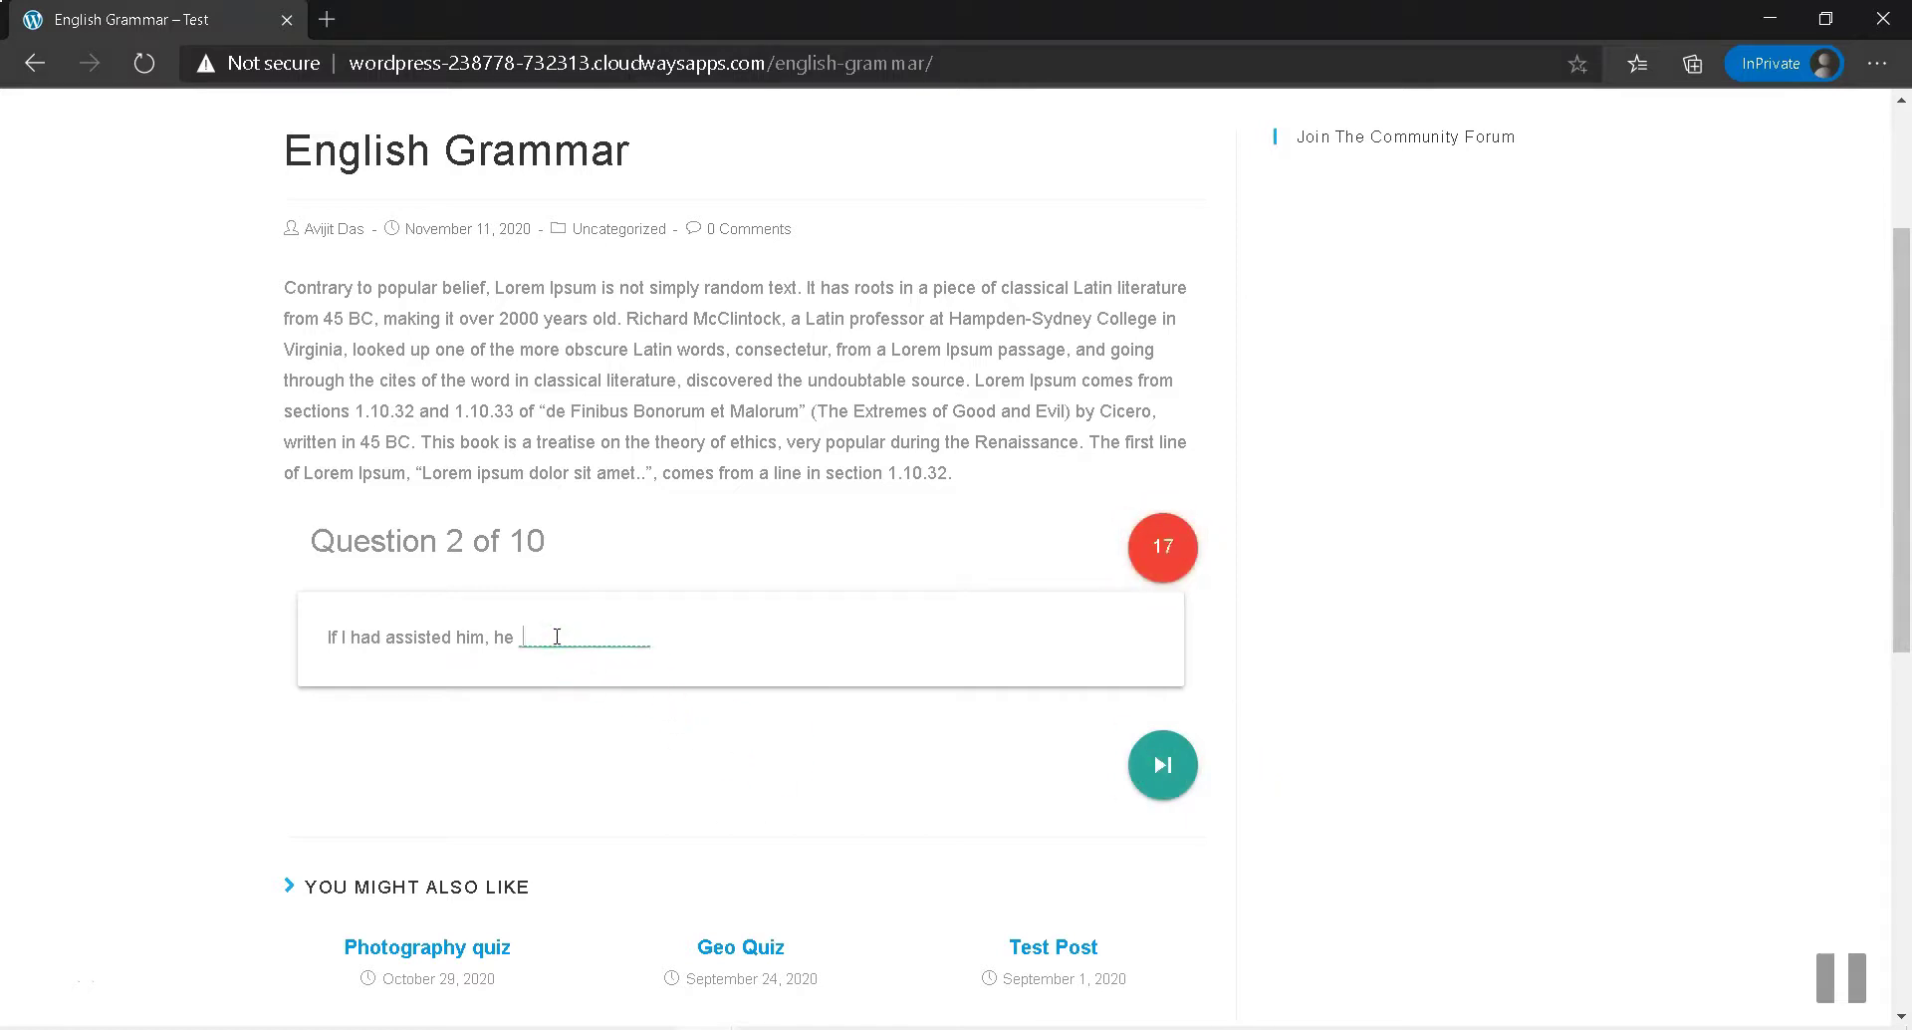
{"action": "type", "text": "have drowned"}
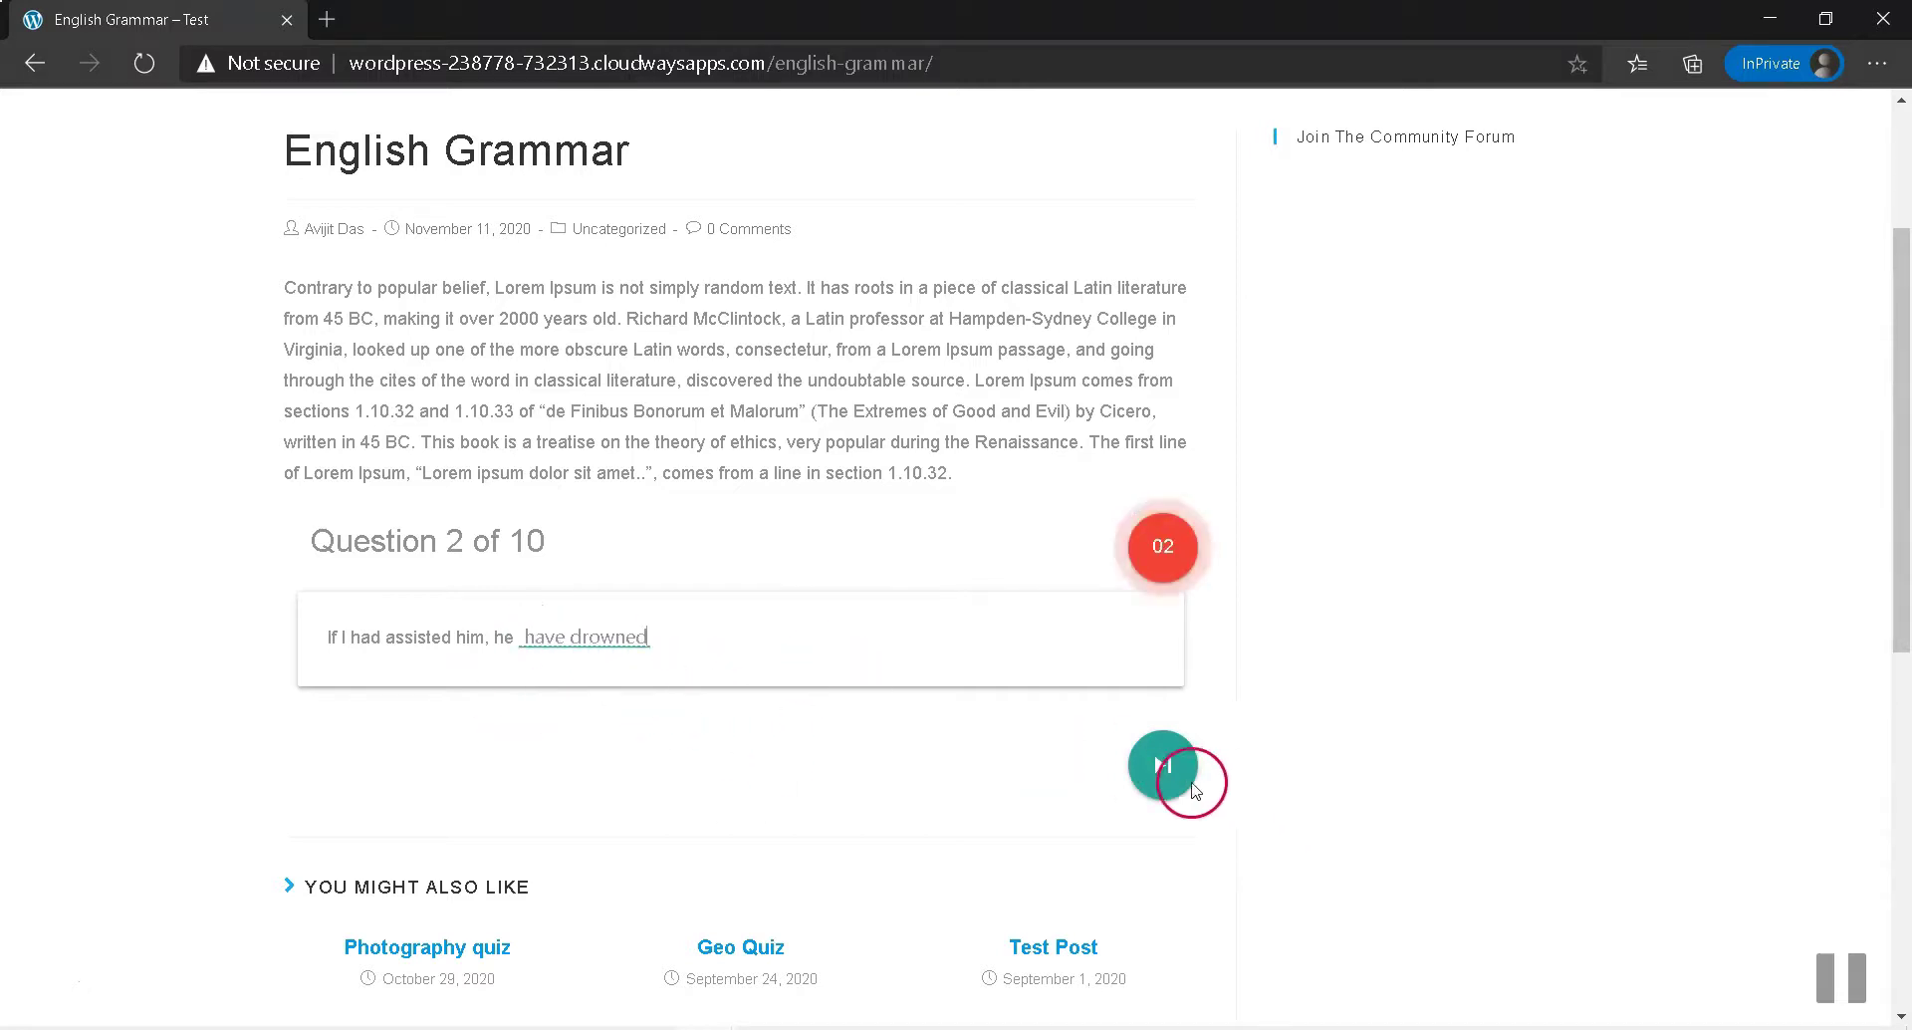
{"action": "left_click", "coordinate": [1183, 779]}
{"action": "left_click", "coordinate": [482, 634]}
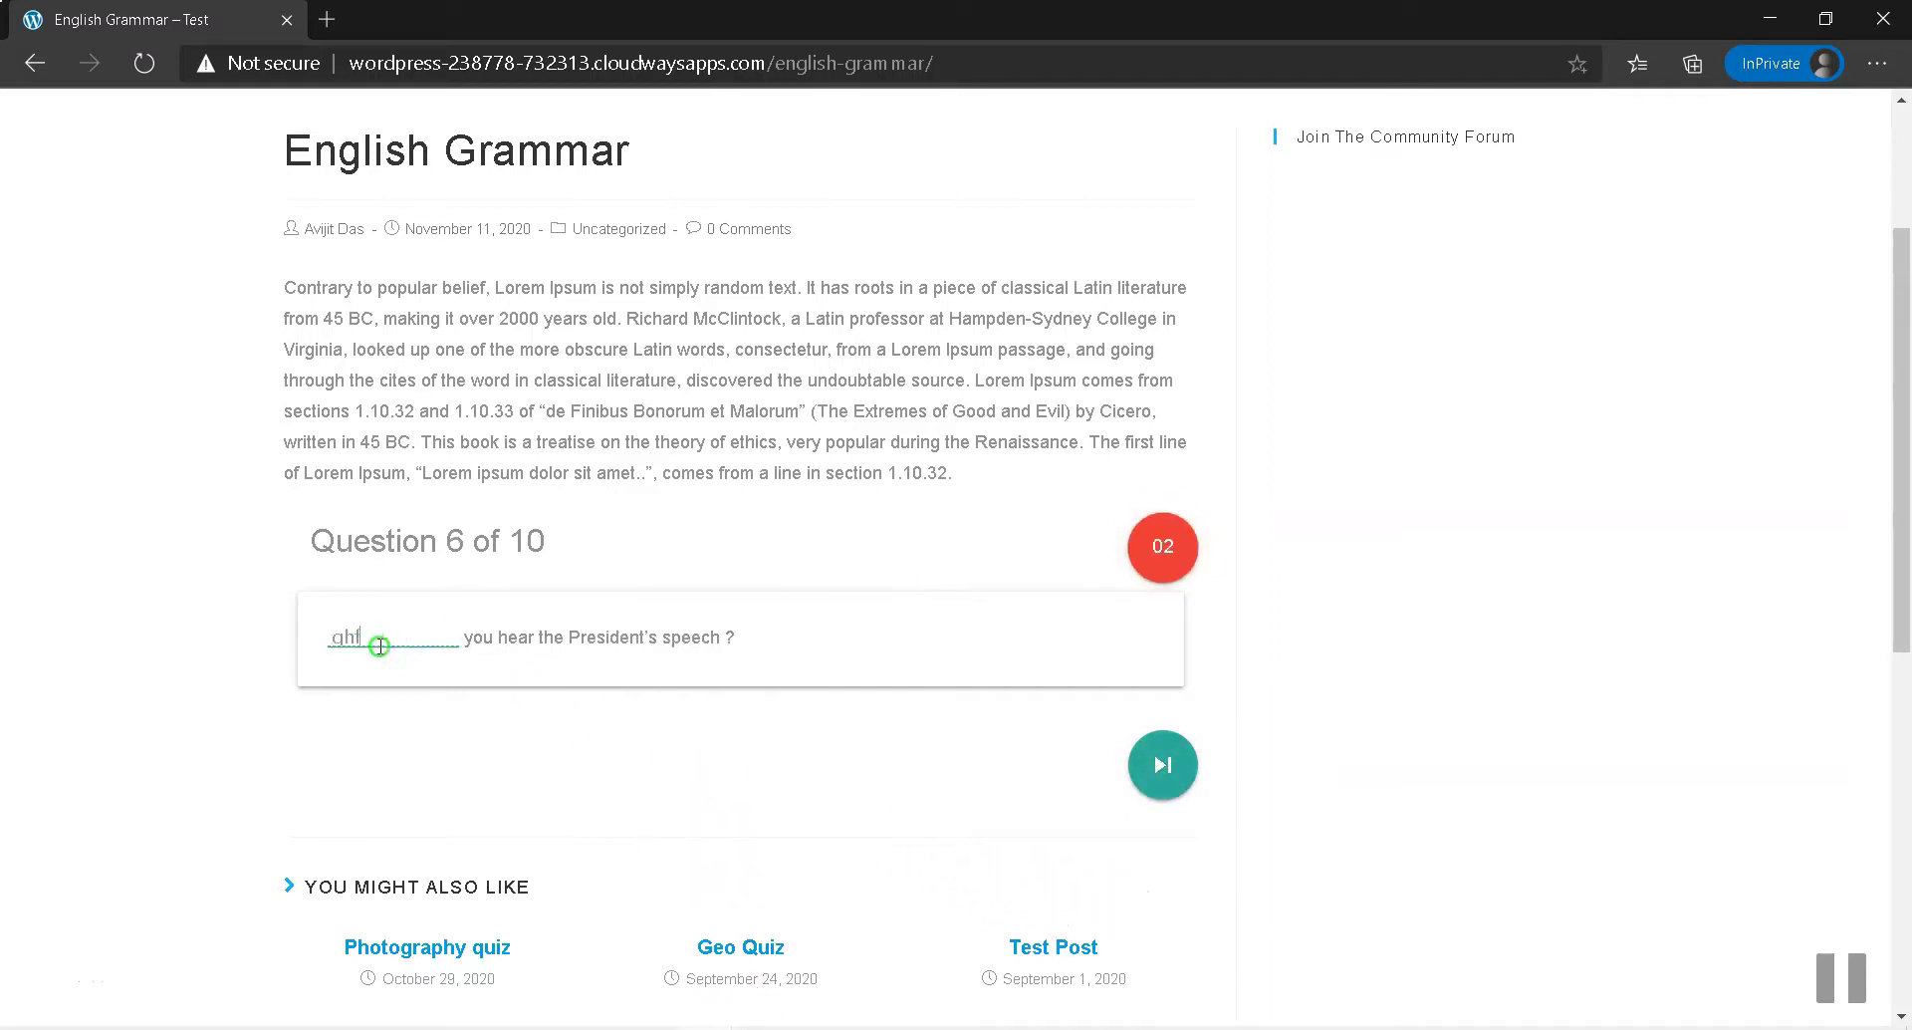
{"action": "type", "text": "ghgfh"}
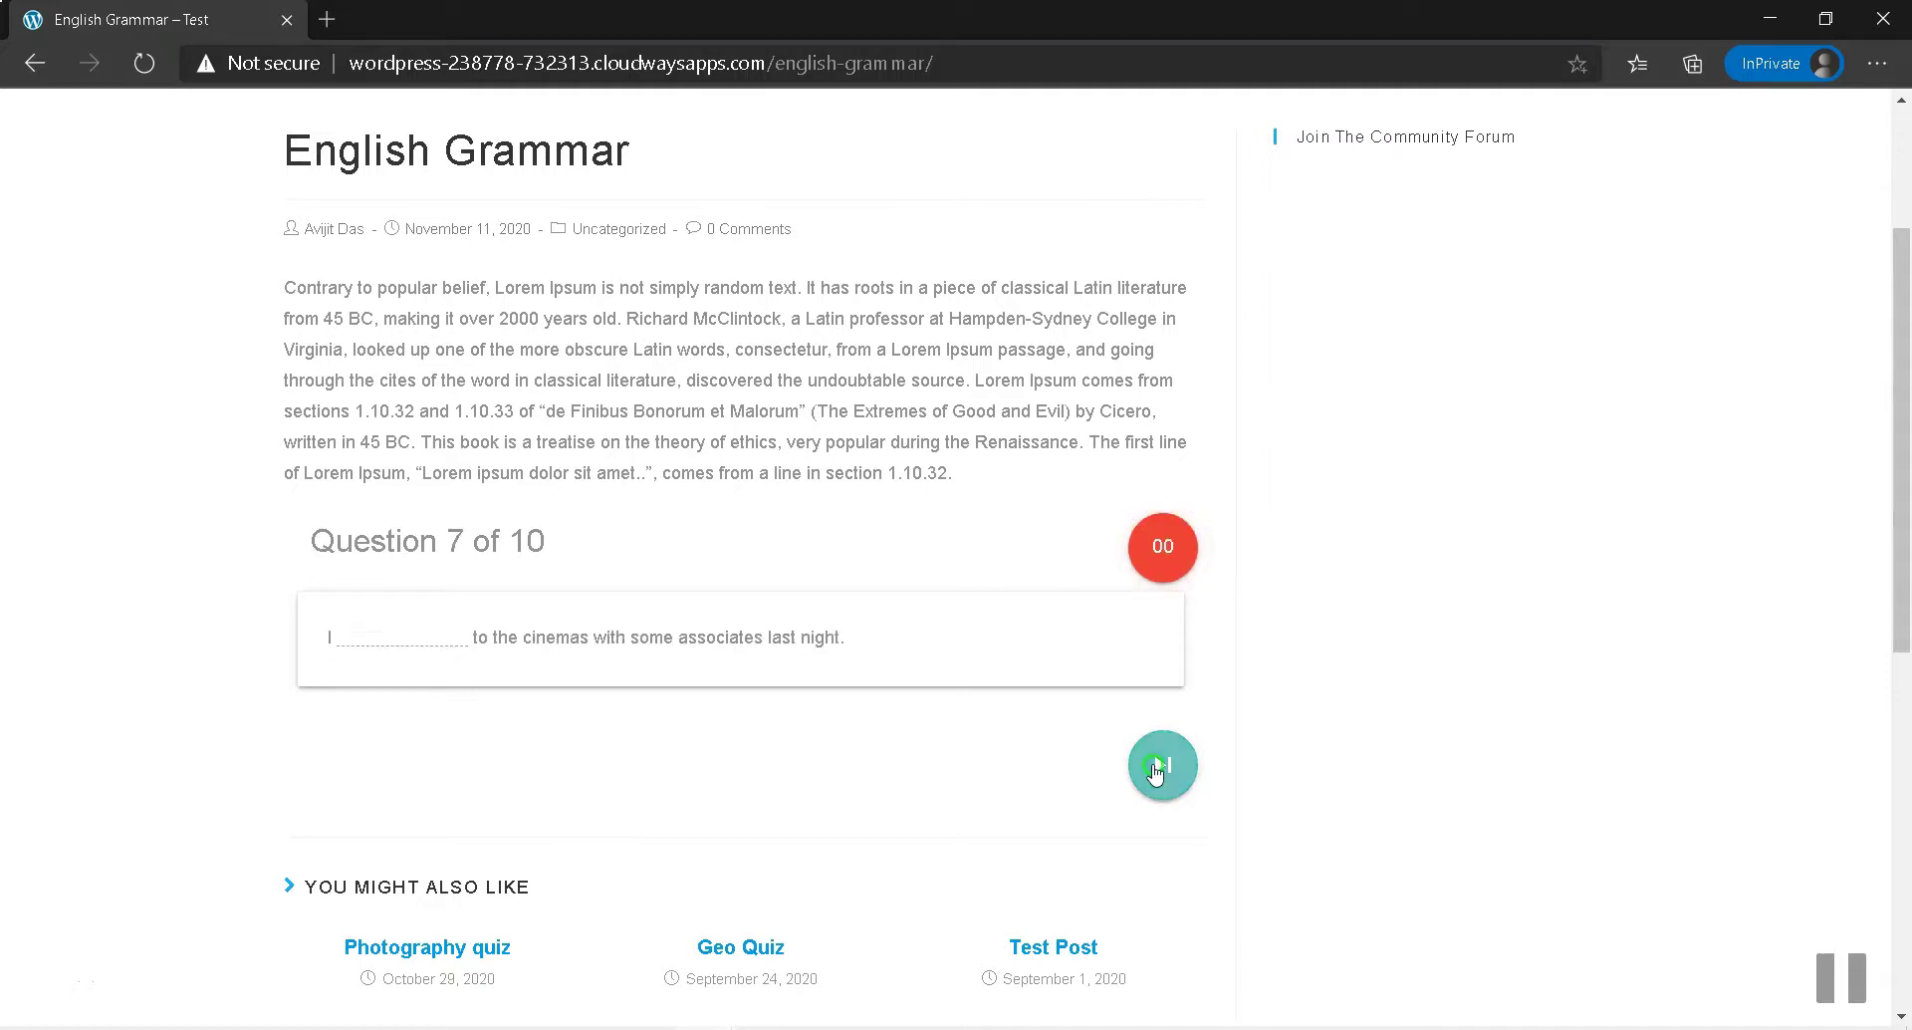